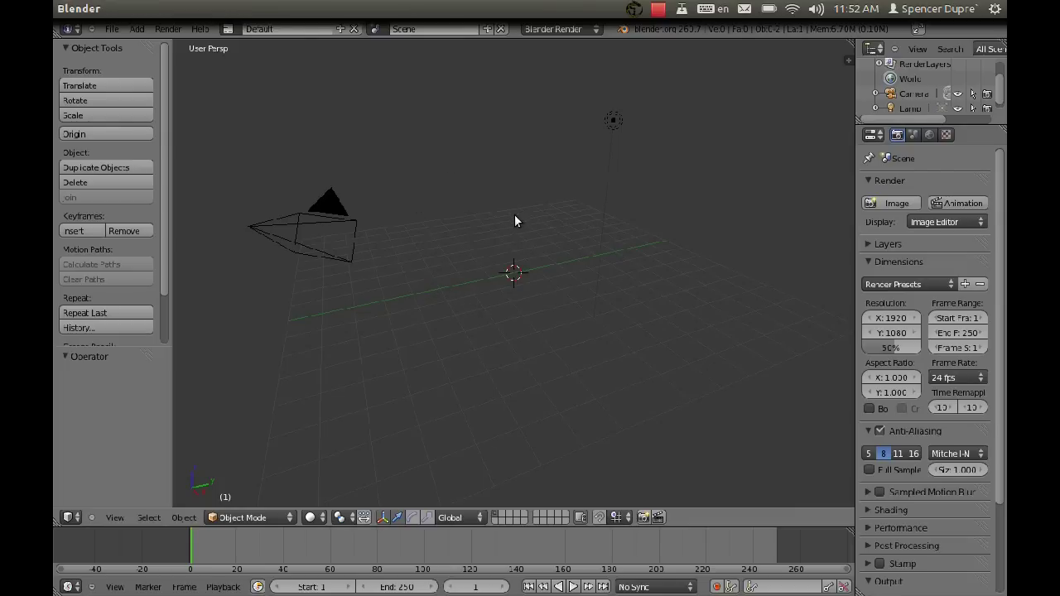
- Add a plane and scale its mesh up eightfold in Edit Mode
key(shift+a)
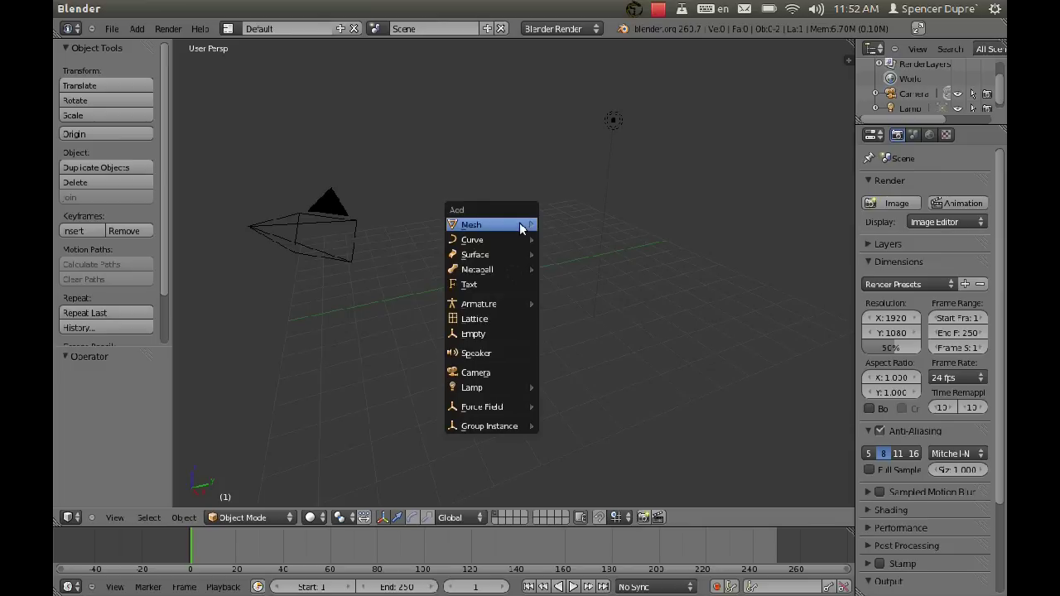
mouse_move(521, 228)
click(572, 224)
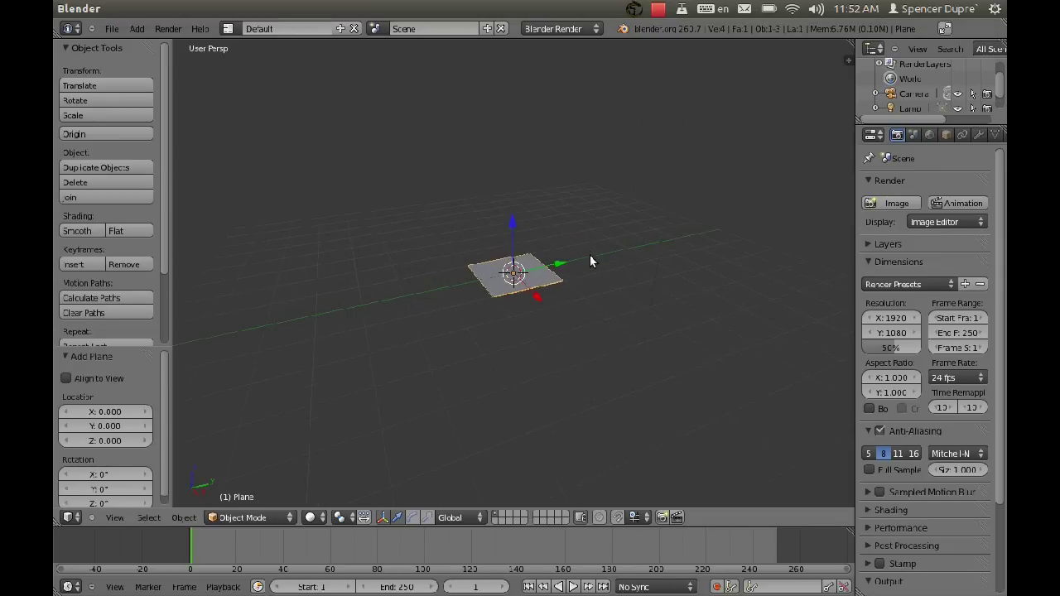
scroll(590, 250, down, 3)
middle_drag(590, 249, 590, 307)
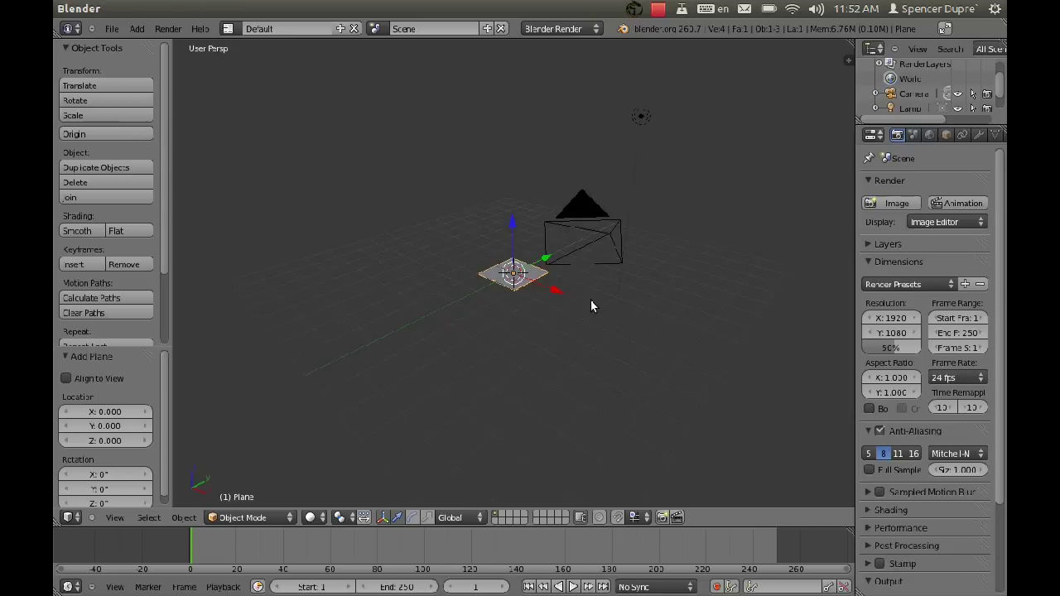
key(Tab)
key(s)
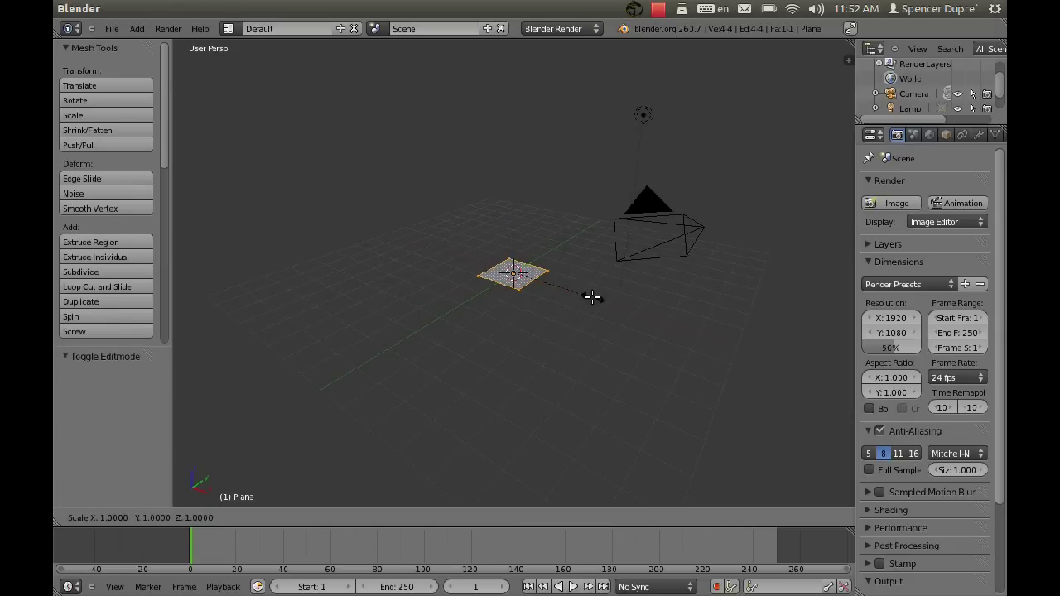
key(8)
key(Return)
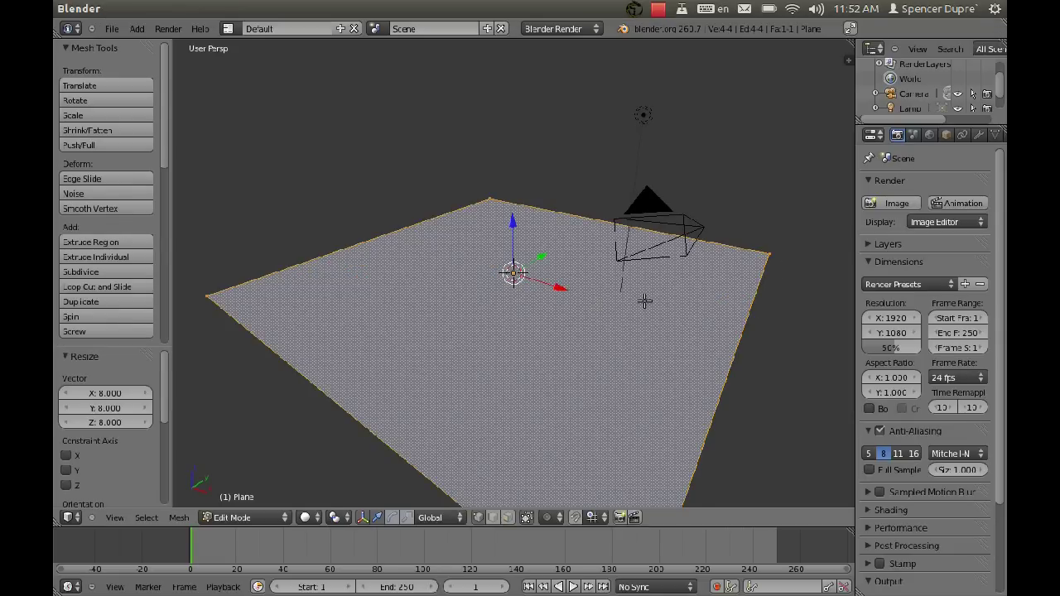
- Subdivide the plane four times into a 16 by 16 grid of faces
middle_drag(644, 300, 630, 329)
key(w)
click(633, 332)
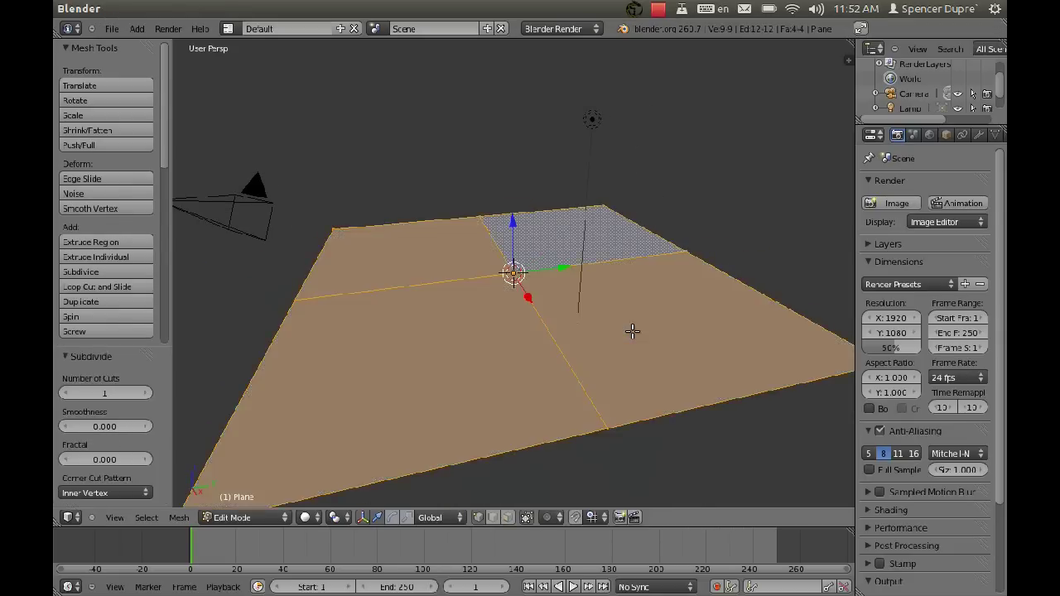
key(w)
click(633, 332)
key(w)
click(632, 332)
key(w)
click(633, 332)
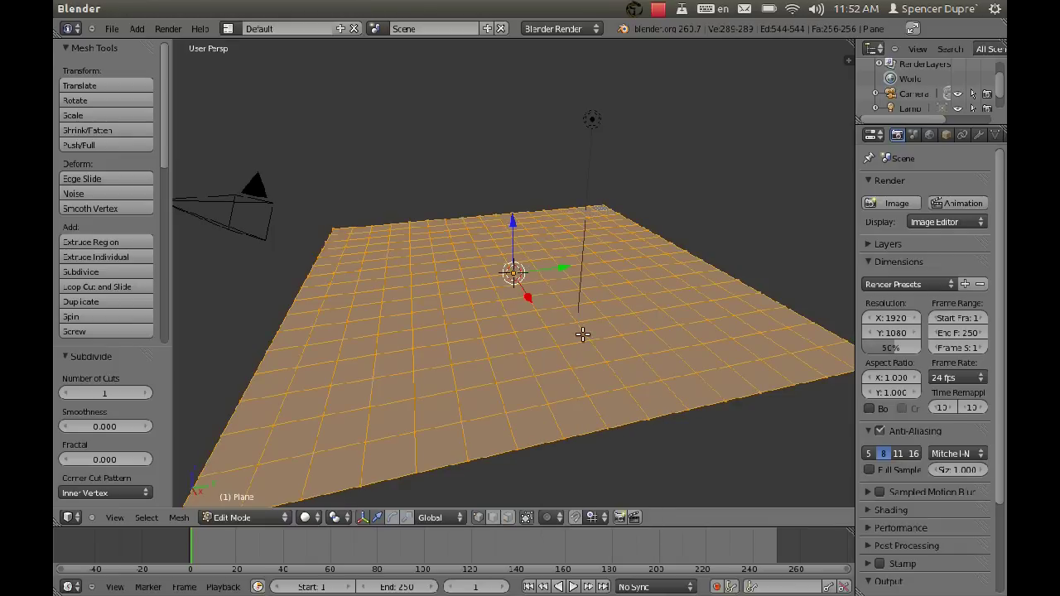
middle_drag(584, 335, 558, 468)
- Extrude a diagonal band of floor faces up 2 units into a stepped wall
click(513, 517)
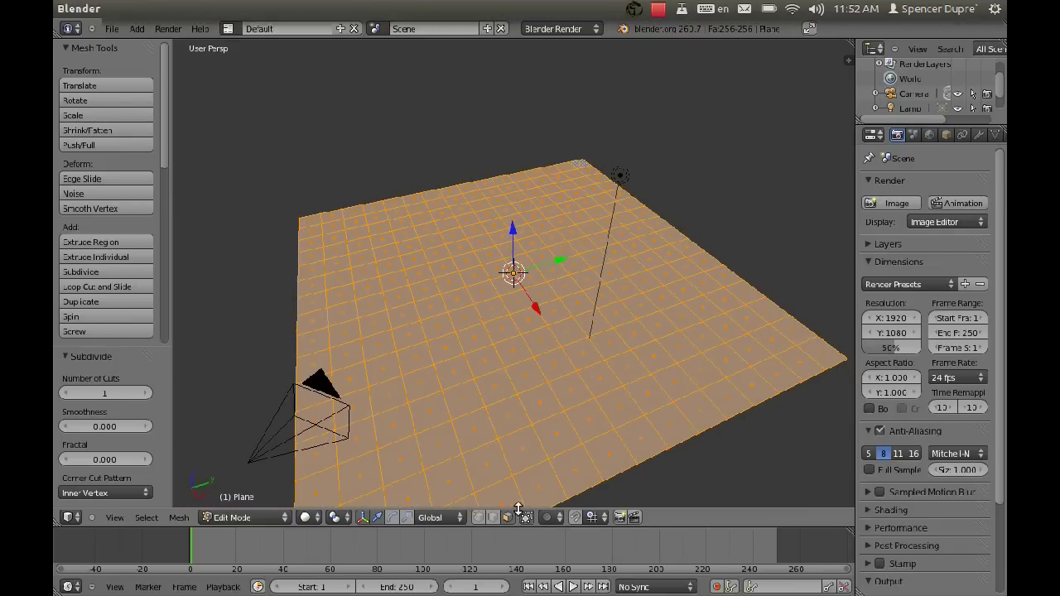
key(a)
mouse_move(577, 234)
ctrl+mouse_down()
mouse_move(355, 338)
mouse_move(523, 290)
mouse_move(623, 232)
ctrl+mouse_up()
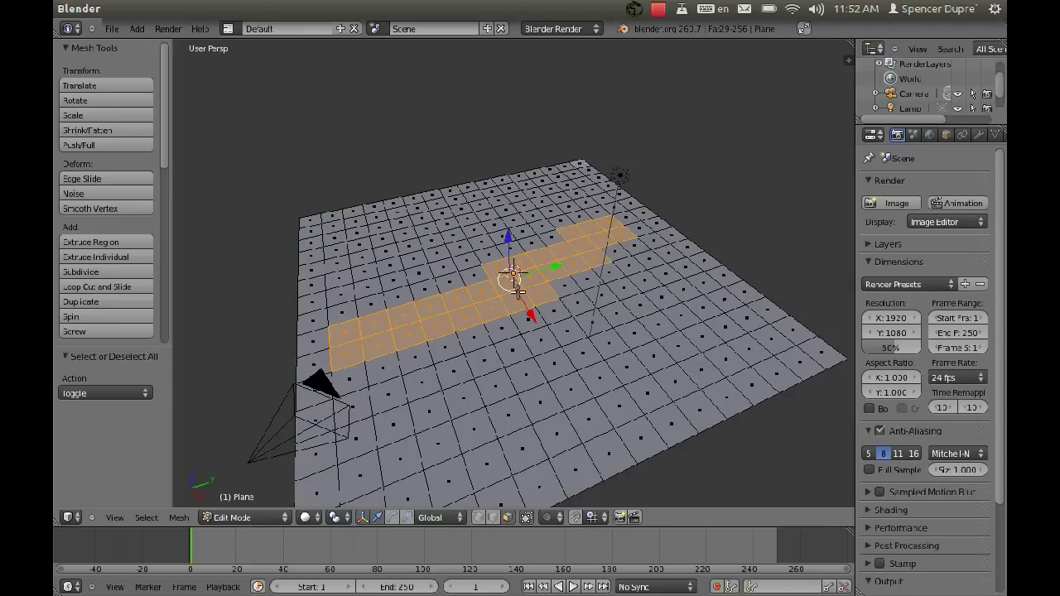
mouse_move(386, 325)
ctrl+shift+mouse_down()
mouse_move(383, 348)
mouse_move(358, 314)
mouse_move(353, 331)
ctrl+shift+mouse_up()
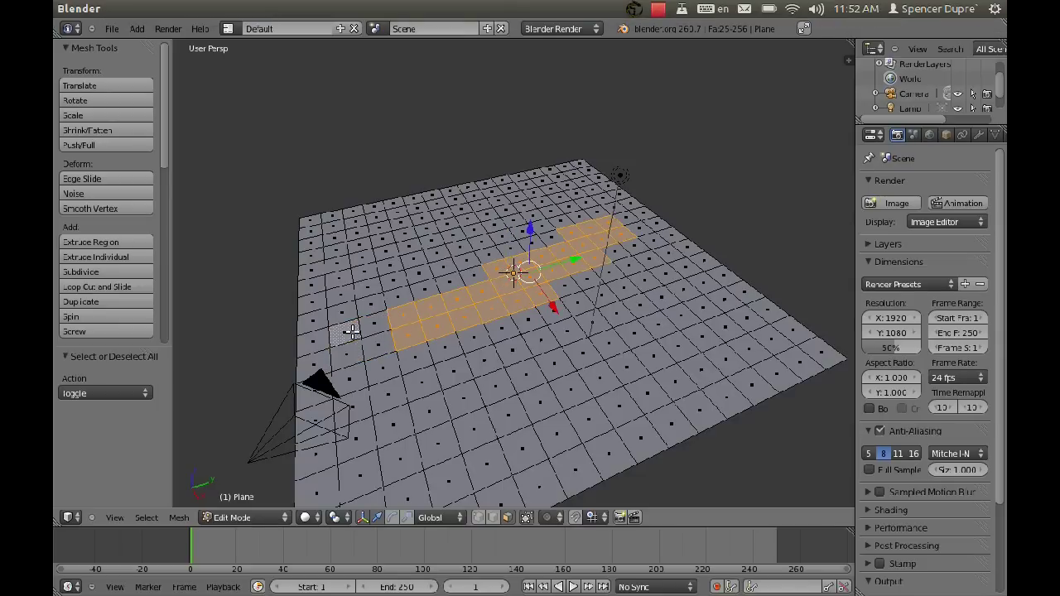
key(e)
click(607, 354)
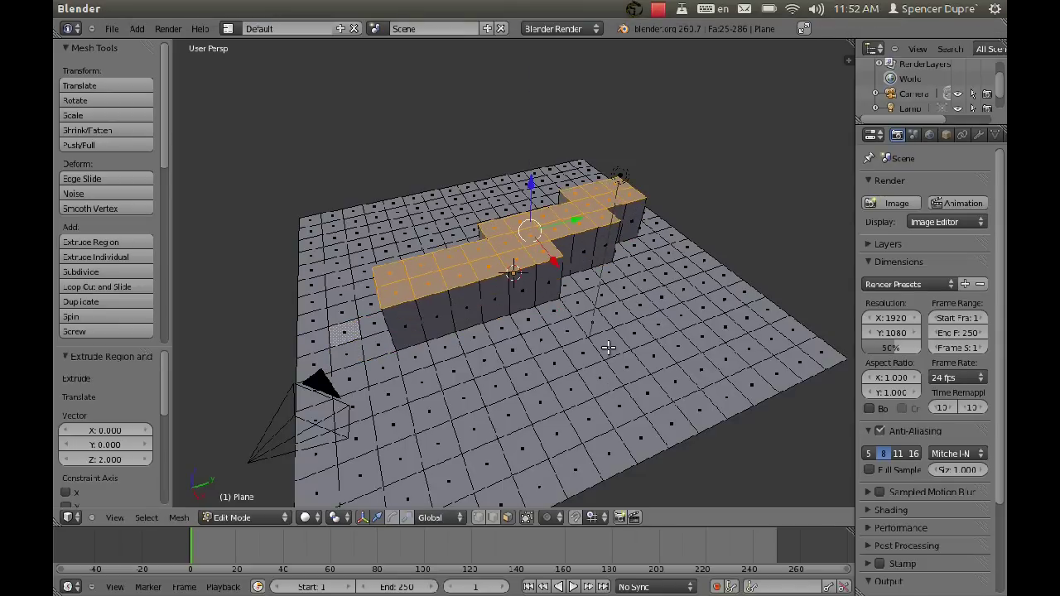
middle_drag(606, 354, 571, 331)
- Extrude two border edges of the floor straight up along Z
key(Tab)
scroll(621, 317, up, 3)
key(Tab)
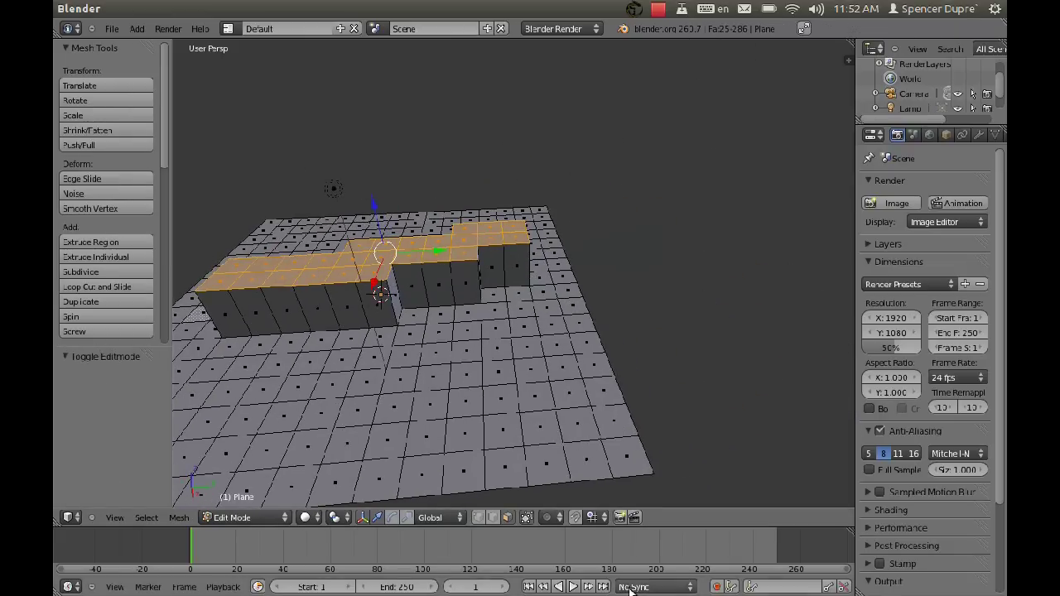
click(493, 518)
right_click(593, 317)
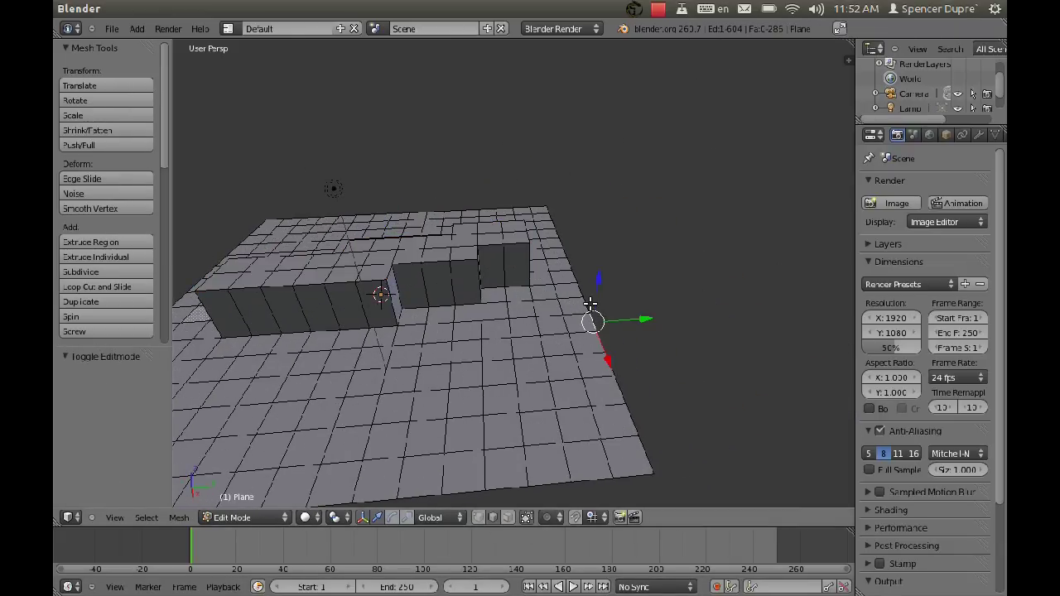
shift+right_click(588, 294)
middle_drag(586, 288, 622, 279)
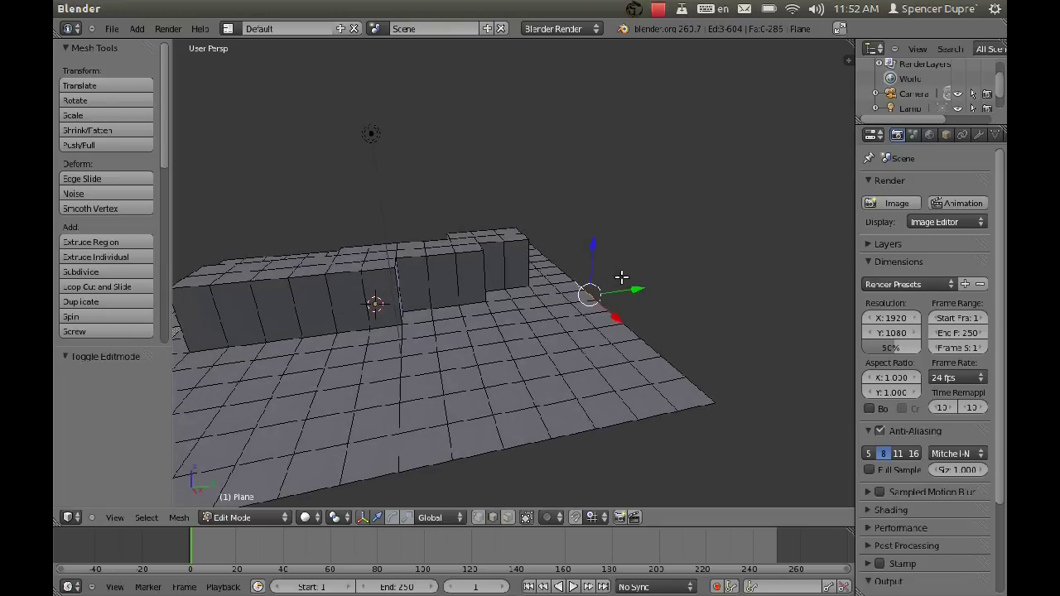
key(e)
key(z)
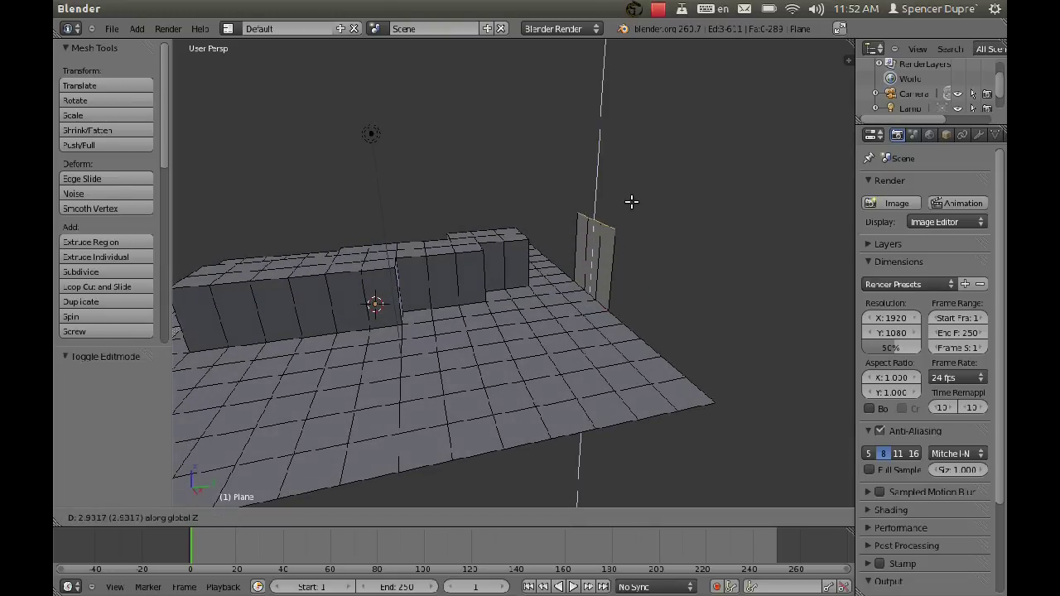
click(632, 200)
- Shift the new top edge along X and then Y to slope the ramp
key(g)
key(x)
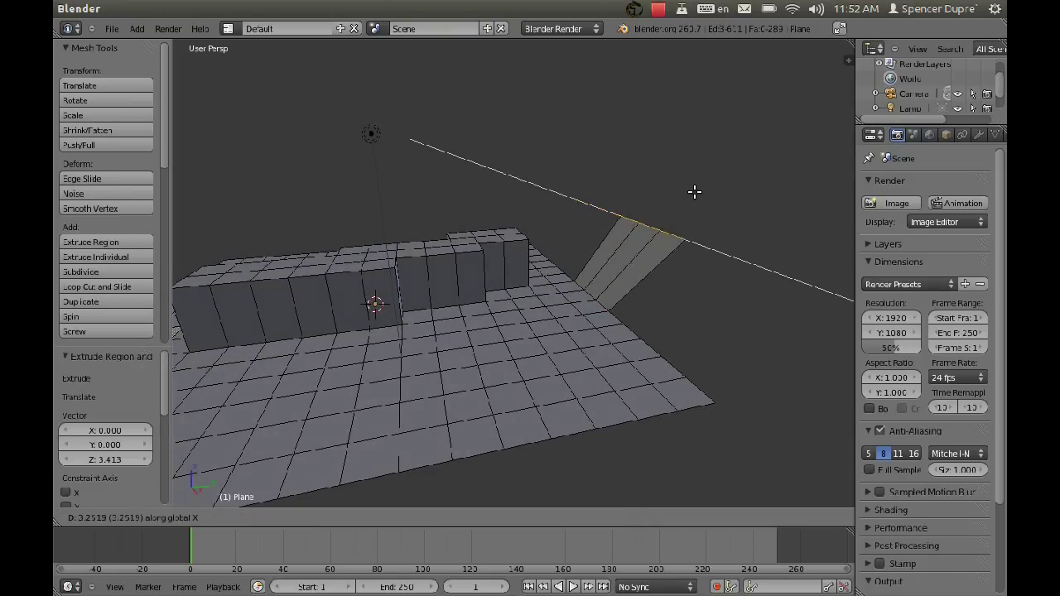
click(694, 189)
middle_drag(693, 189, 704, 315)
key(g)
key(y)
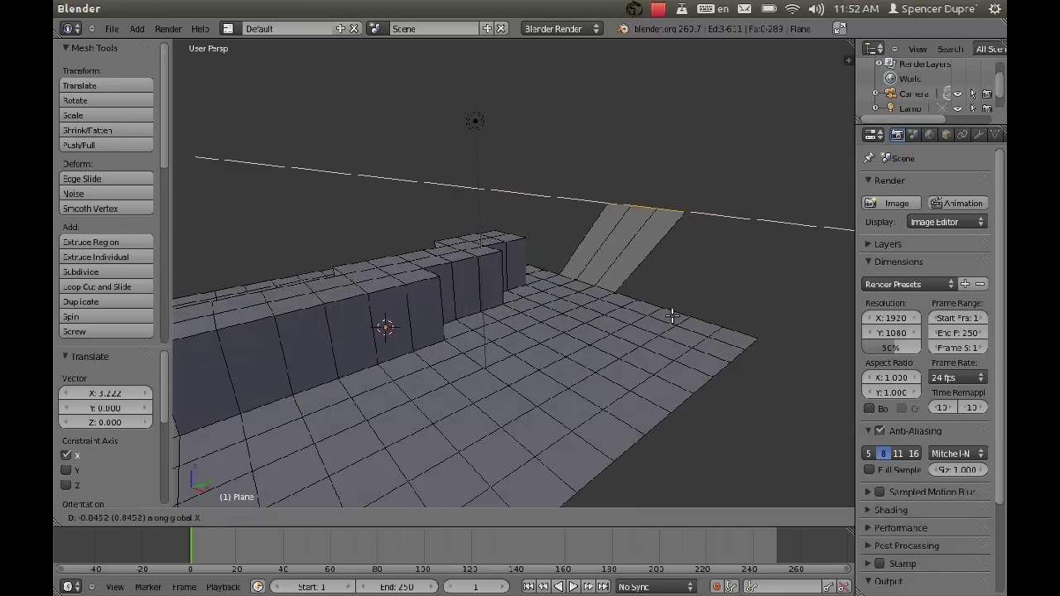
click(678, 258)
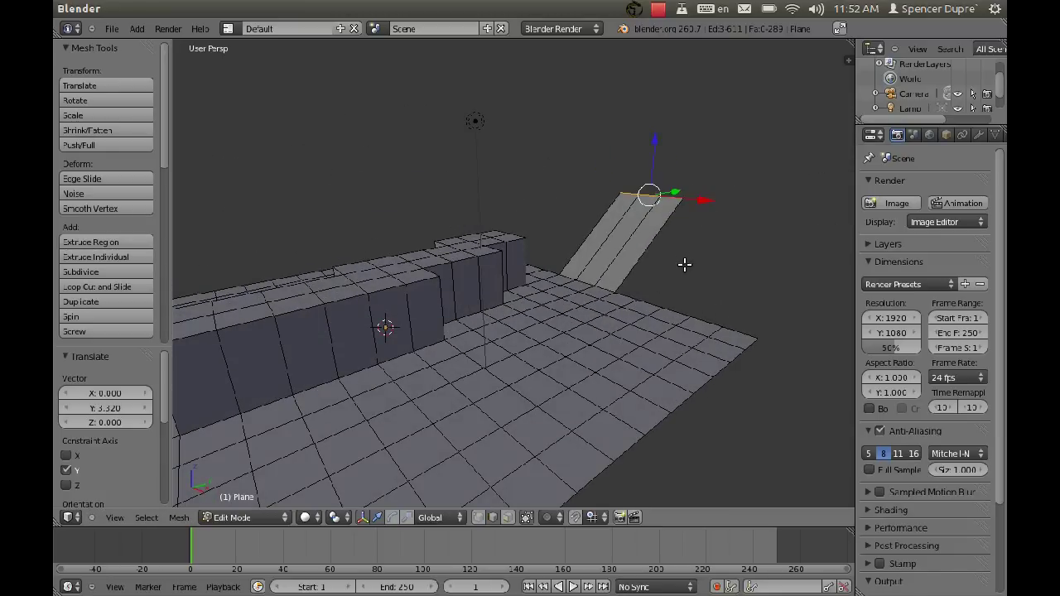
- Extend the ramp's top edge along Y to form a flat ledge
middle_drag(684, 263, 548, 283)
key(g)
key(y)
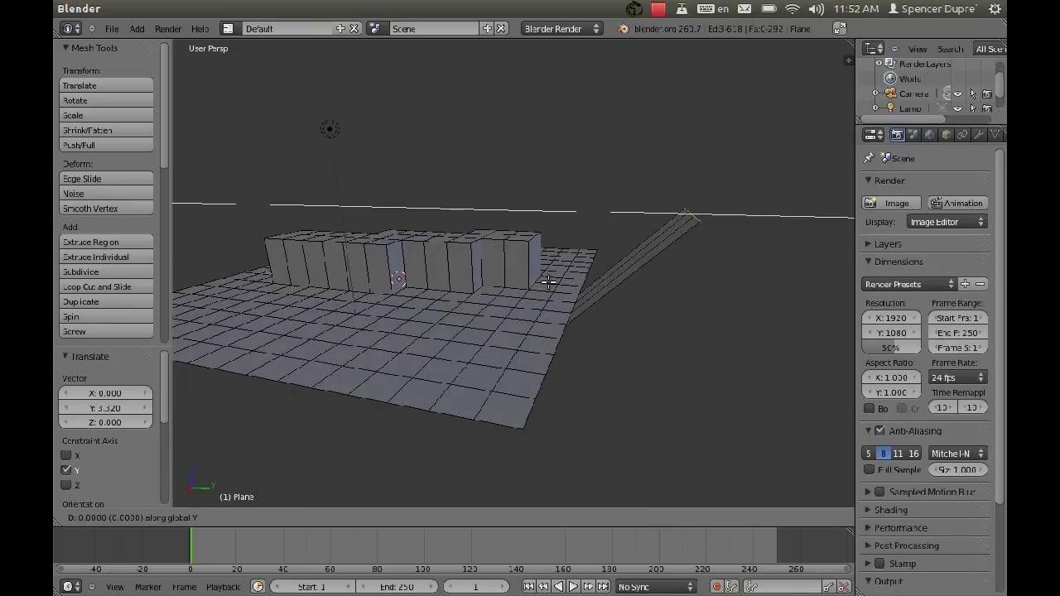
click(644, 297)
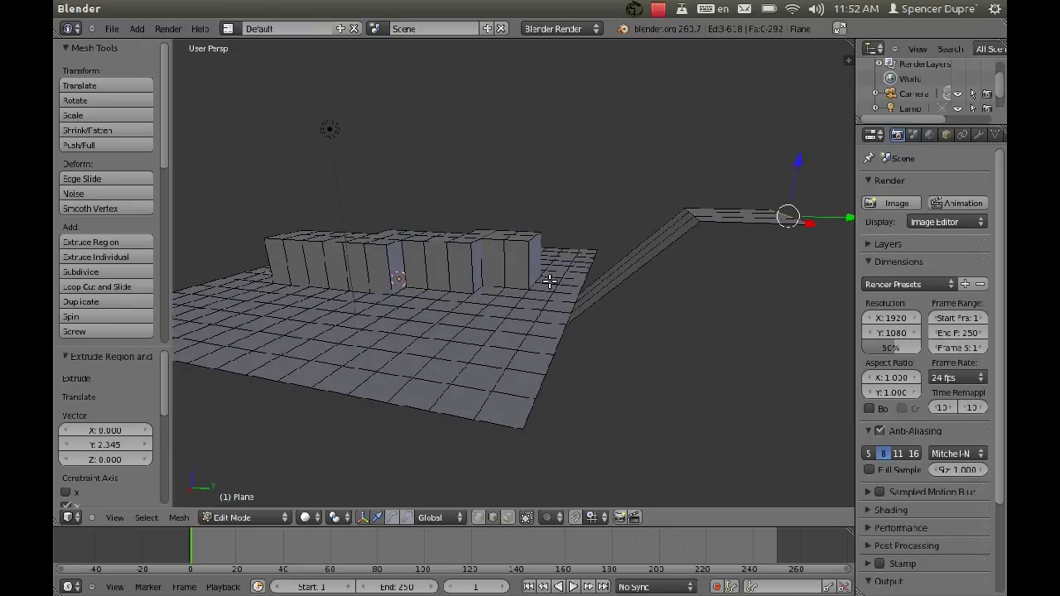
middle_drag(551, 283, 693, 298)
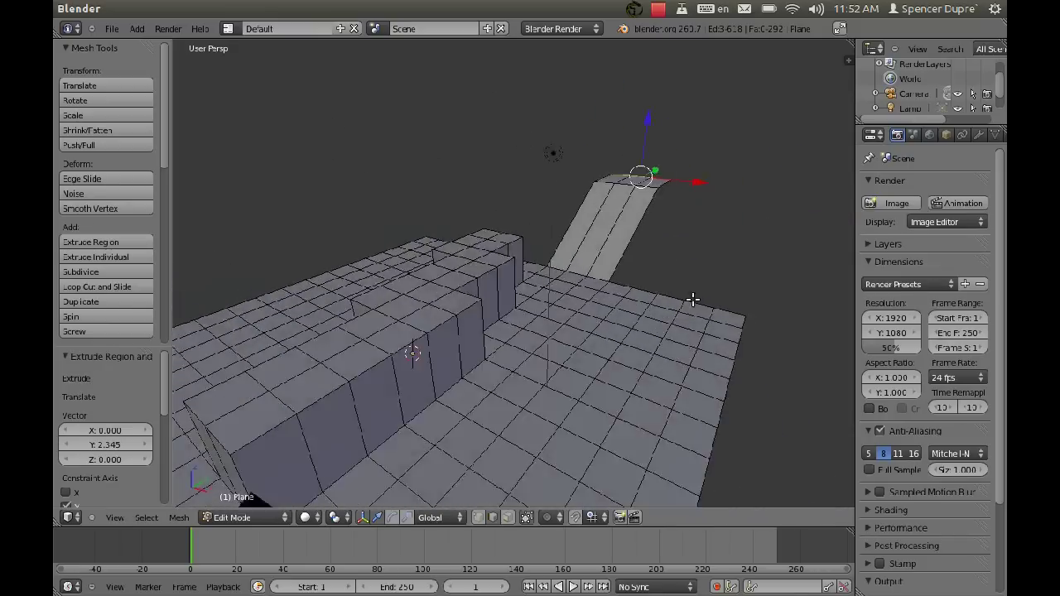
scroll(663, 300, down, 5)
- Give the mesh a new material with green diffuse colour and specular intensity 0
key(Tab)
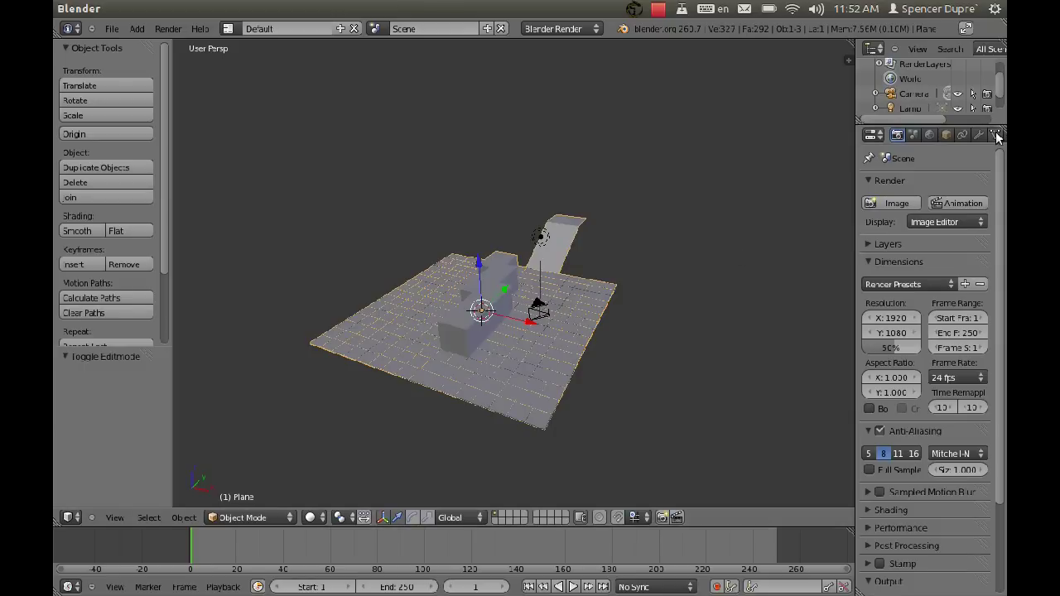
scroll(997, 137, down, 3)
click(966, 135)
click(913, 234)
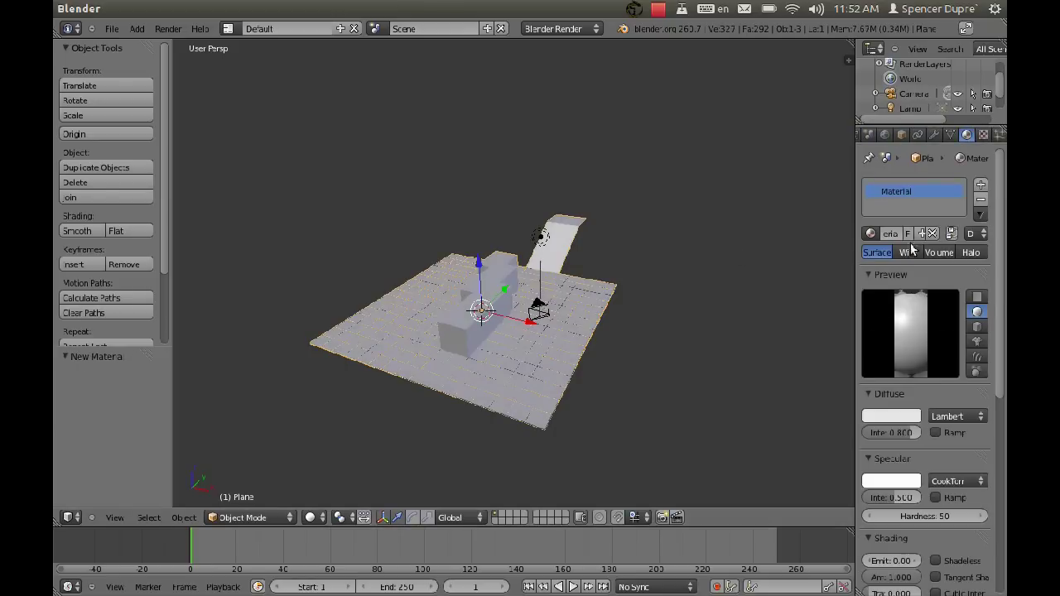
click(905, 419)
drag(854, 278, 800, 268)
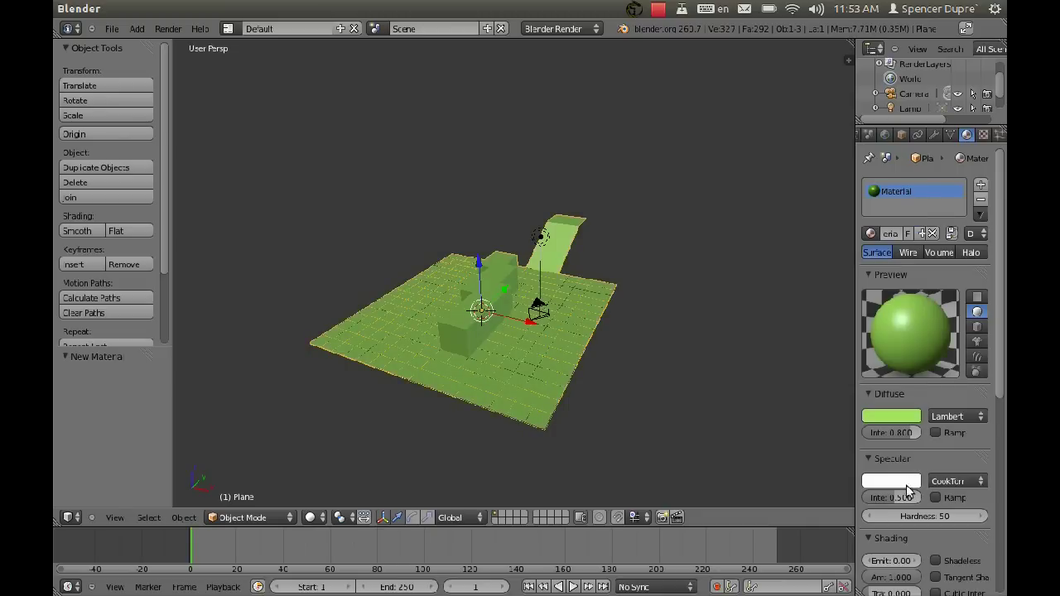
drag(907, 497, 731, 501)
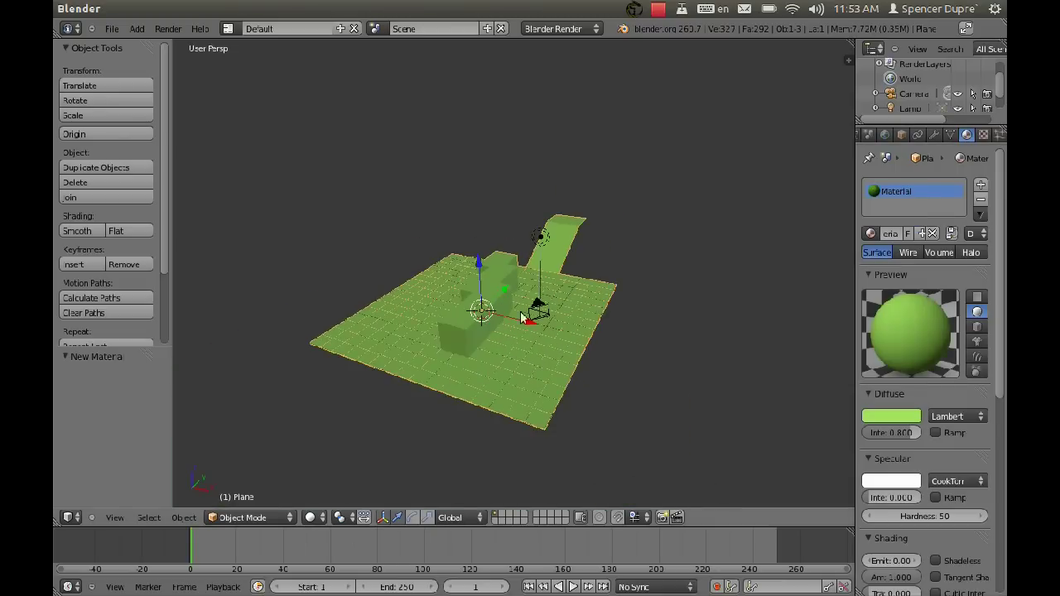
right_click(538, 311)
- In camera view, pull the camera back along its Z axis to frame the whole scene
key(ctrl+KP_0)
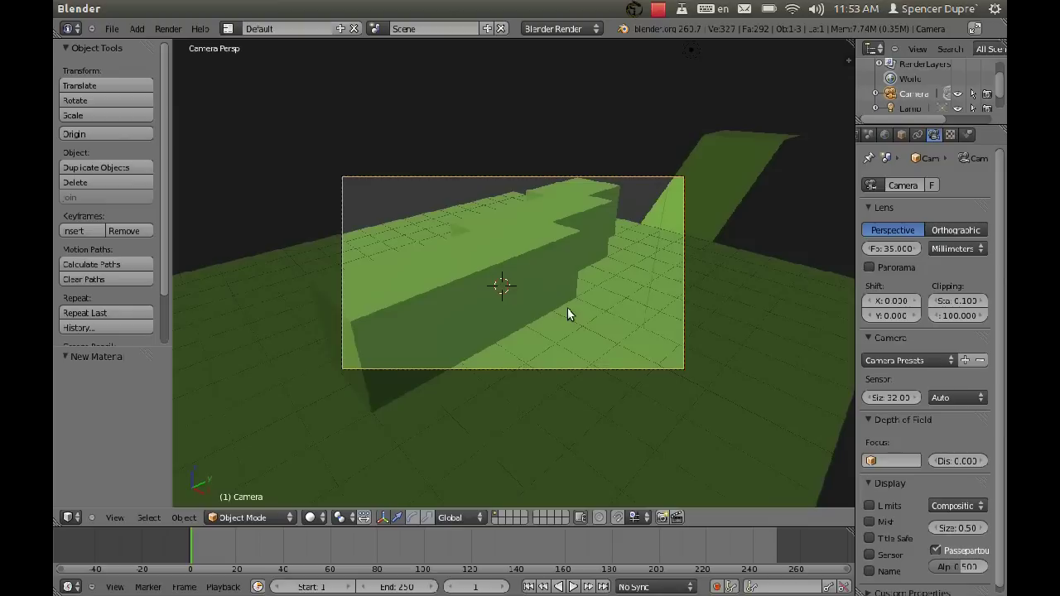
key(g)
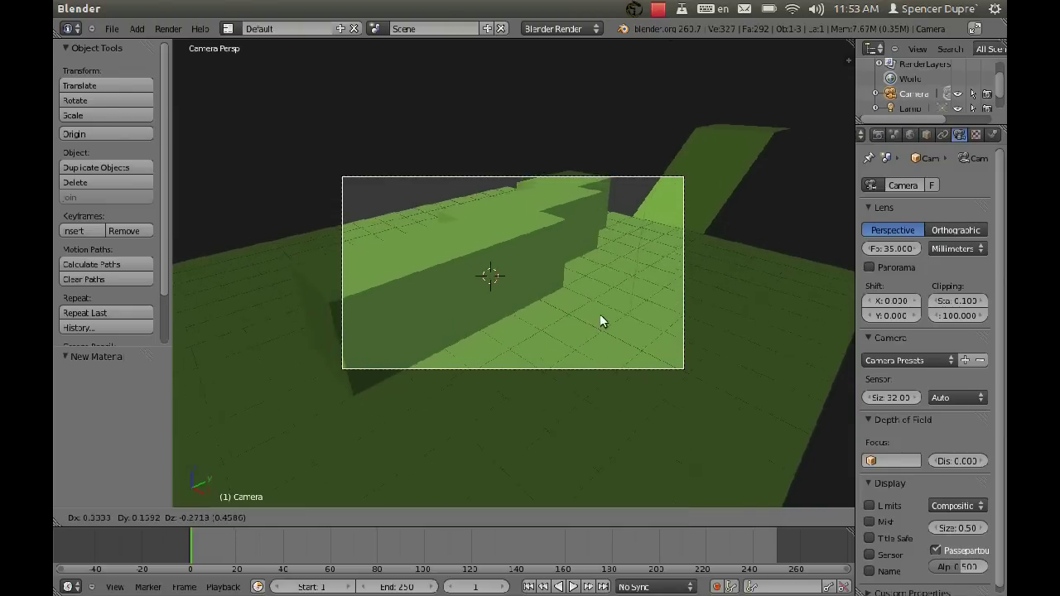
key(z)
key(z)
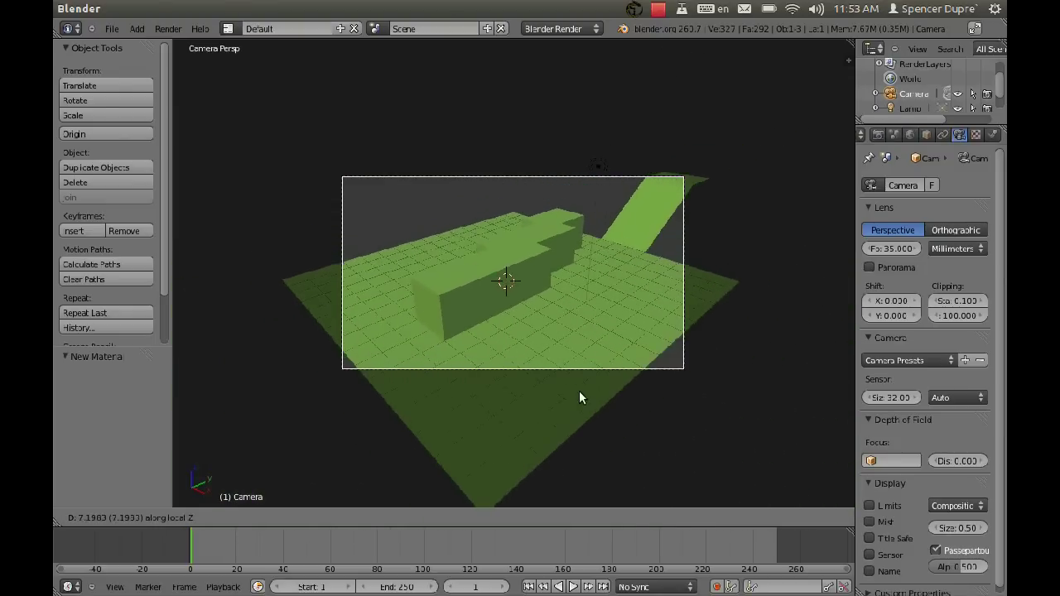
click(578, 412)
scroll(618, 330, up, 3)
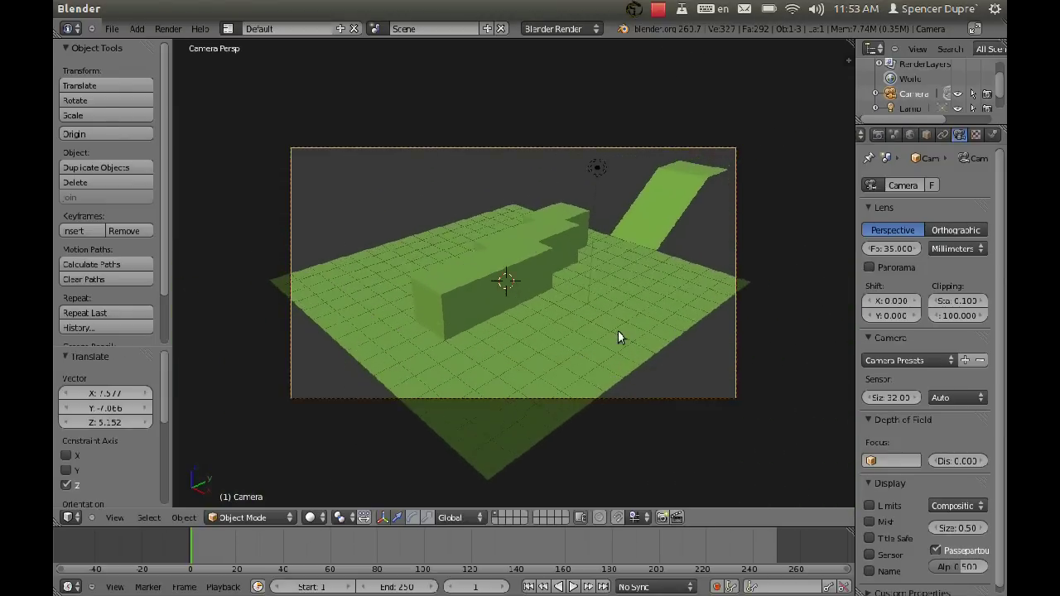
key(shift+a)
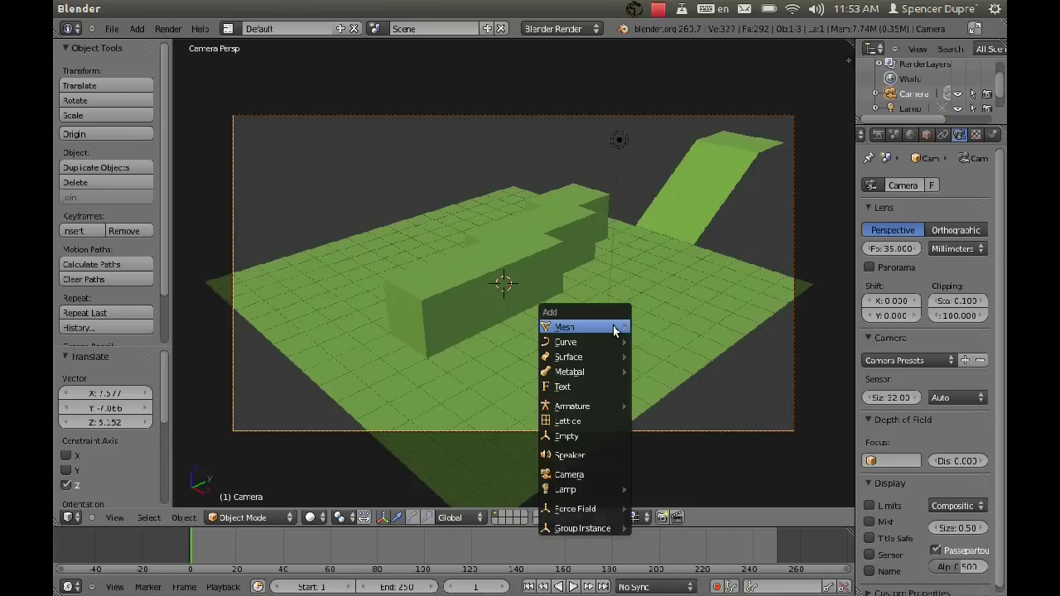
- Add a cube and place it on the floor beside the wall near the ramp's foot
mouse_move(614, 330)
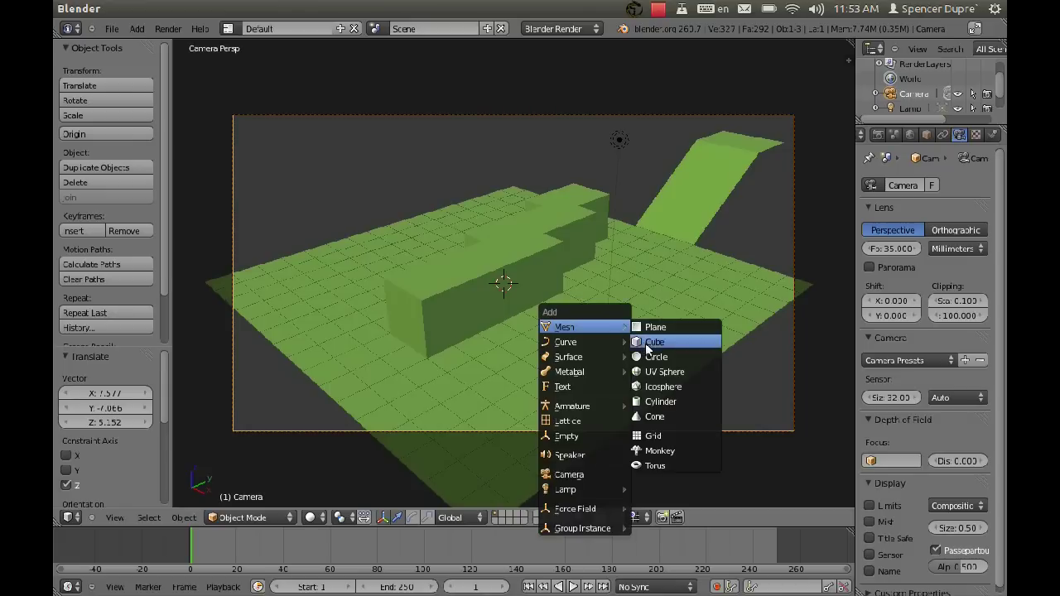
click(645, 341)
key(g)
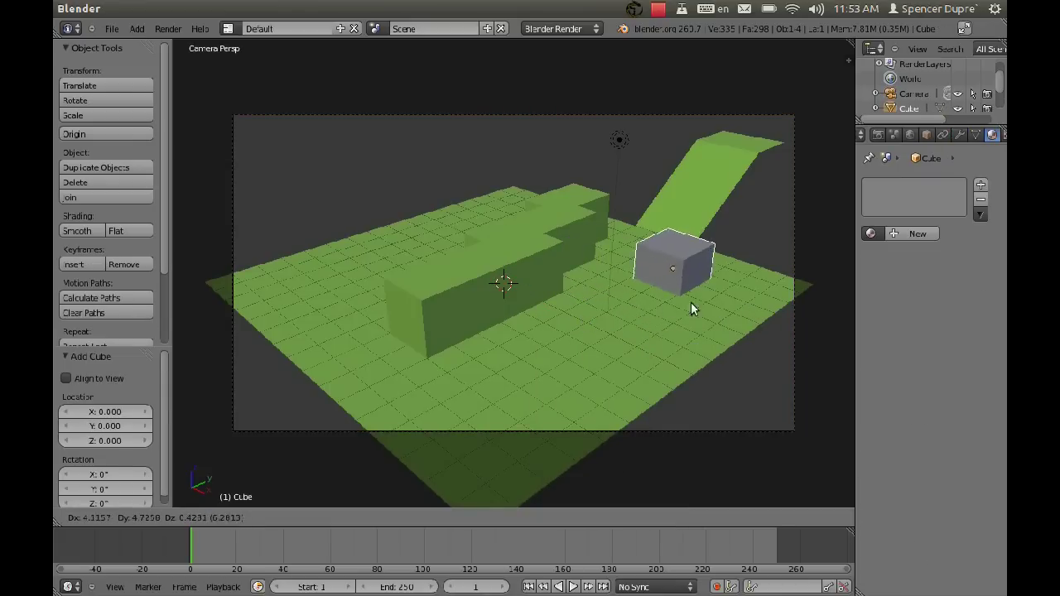
key(z)
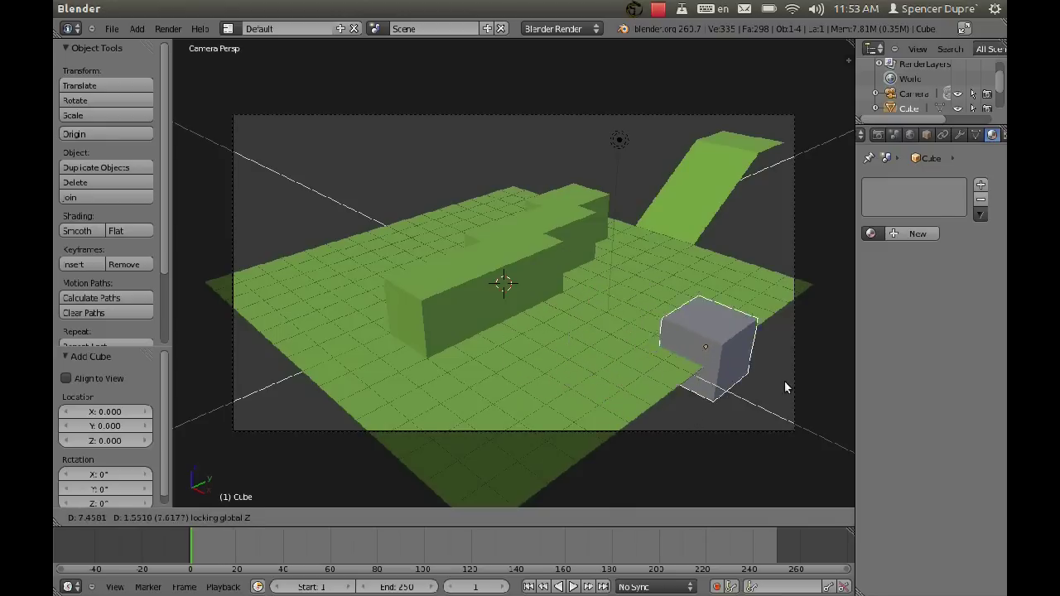
click(710, 382)
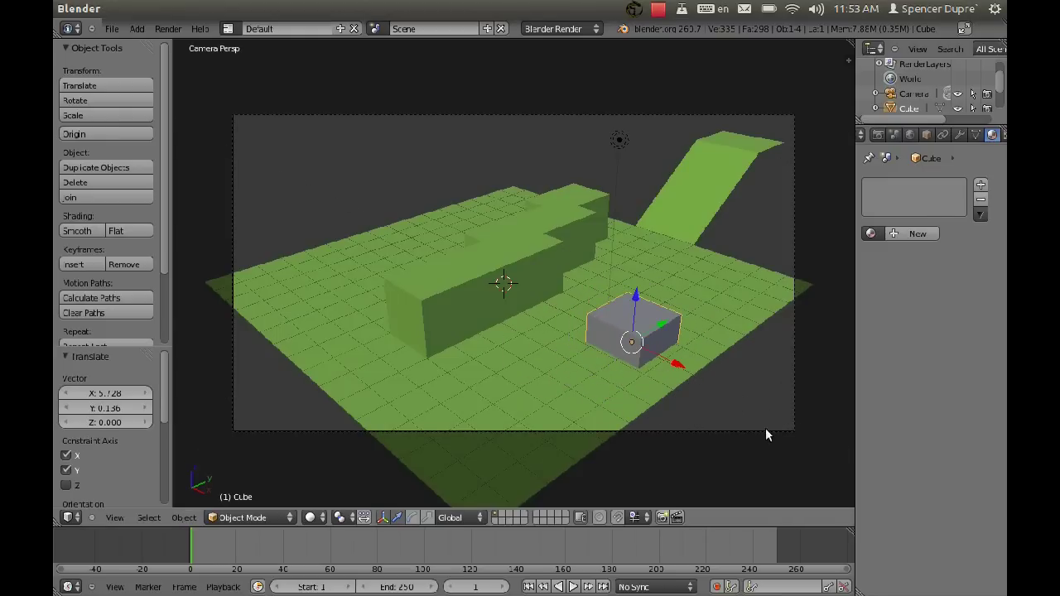
key(g)
key(z)
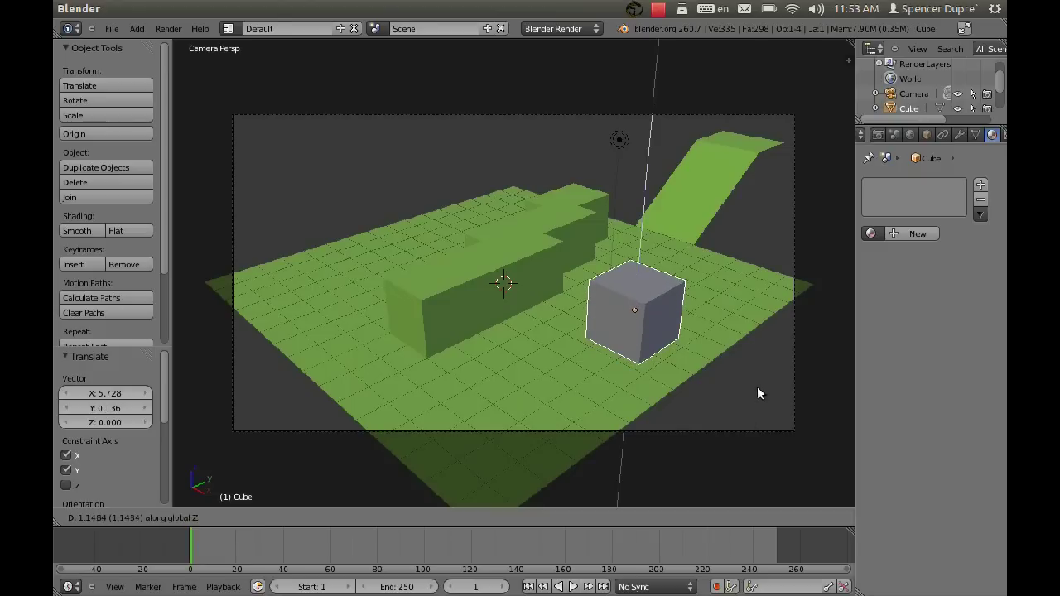
click(756, 391)
- Shrink the cube's mesh to half size with S .5
key(Tab)
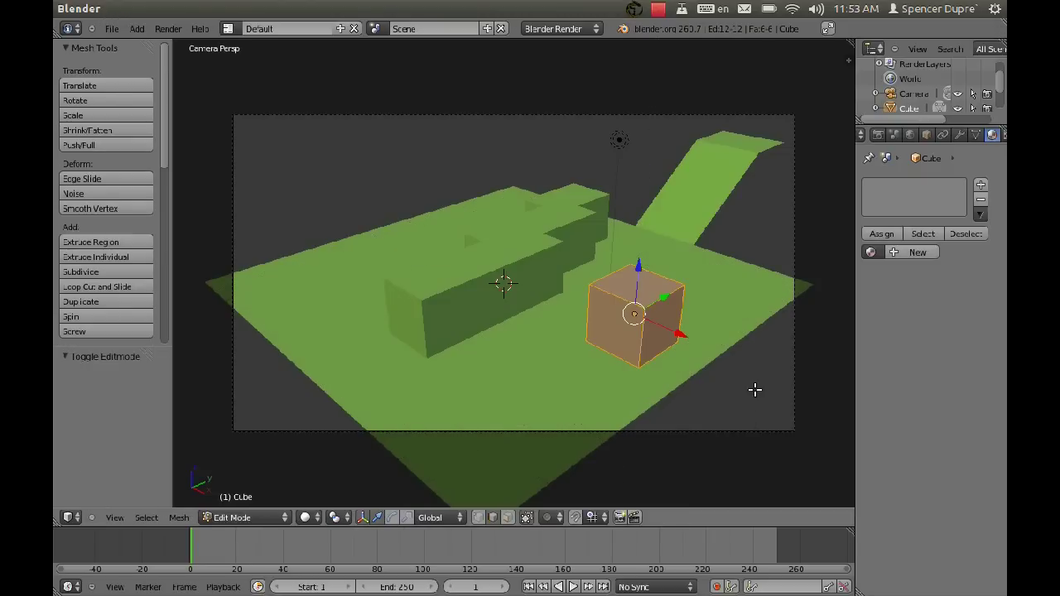
key(s)
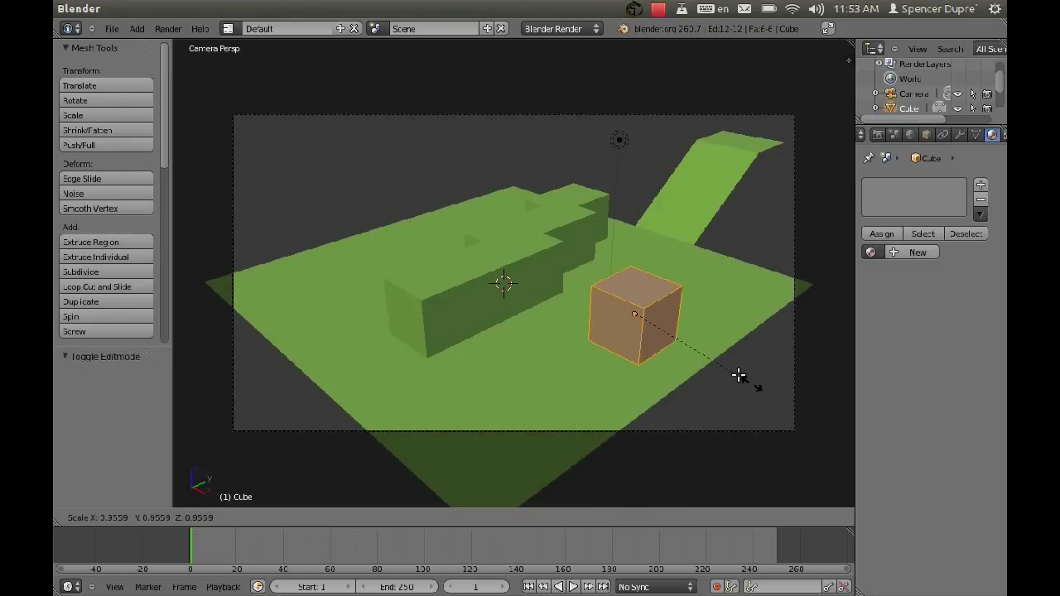
key(3)
right_click(708, 367)
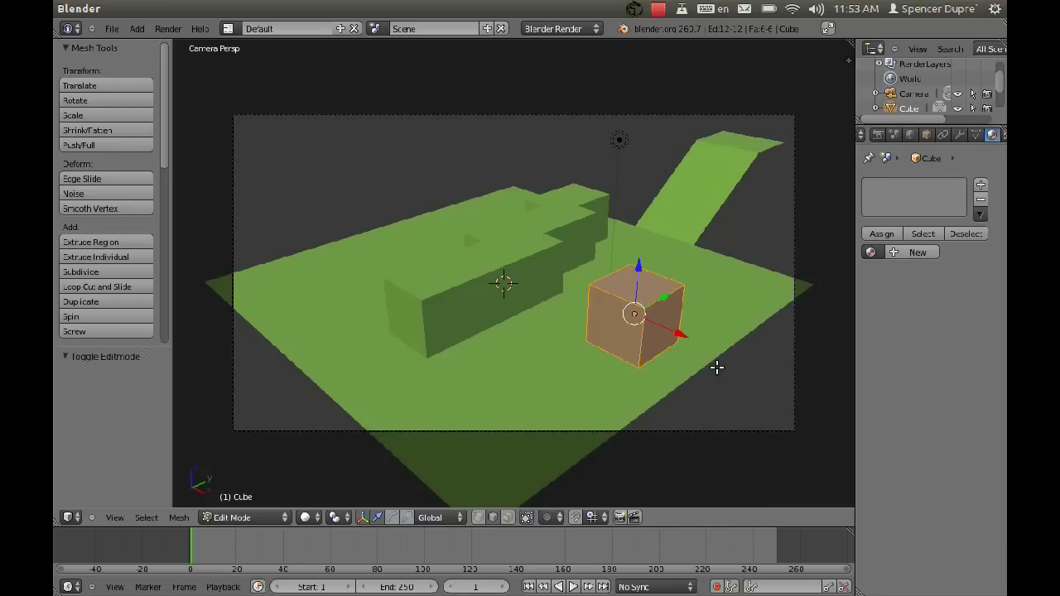
text(s.5)
key(Return)
key(Tab)
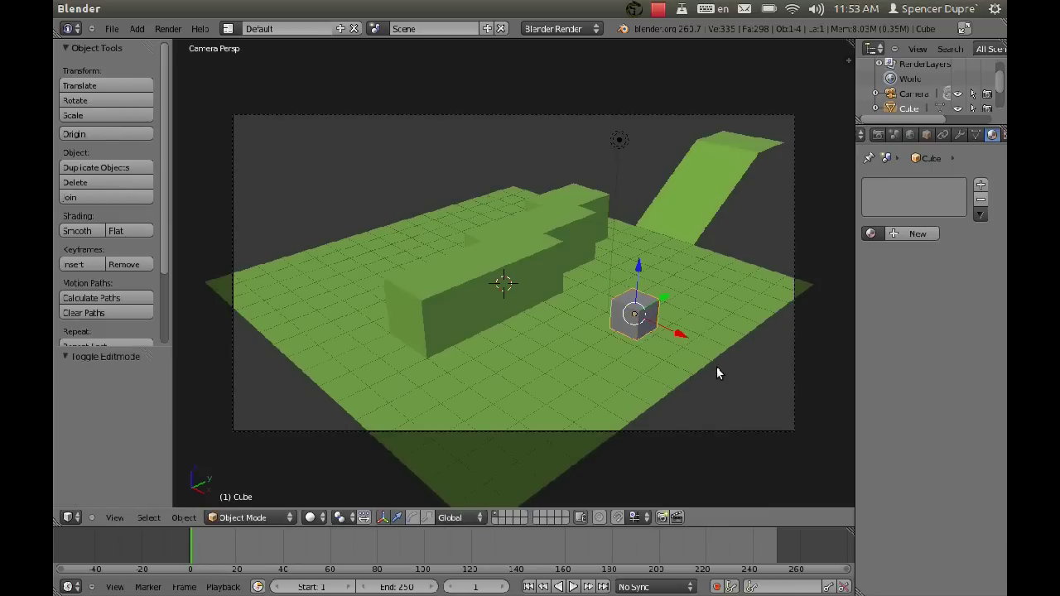
- Lower the half-size cube along Z until it rests on the ground
key(g)
key(z)
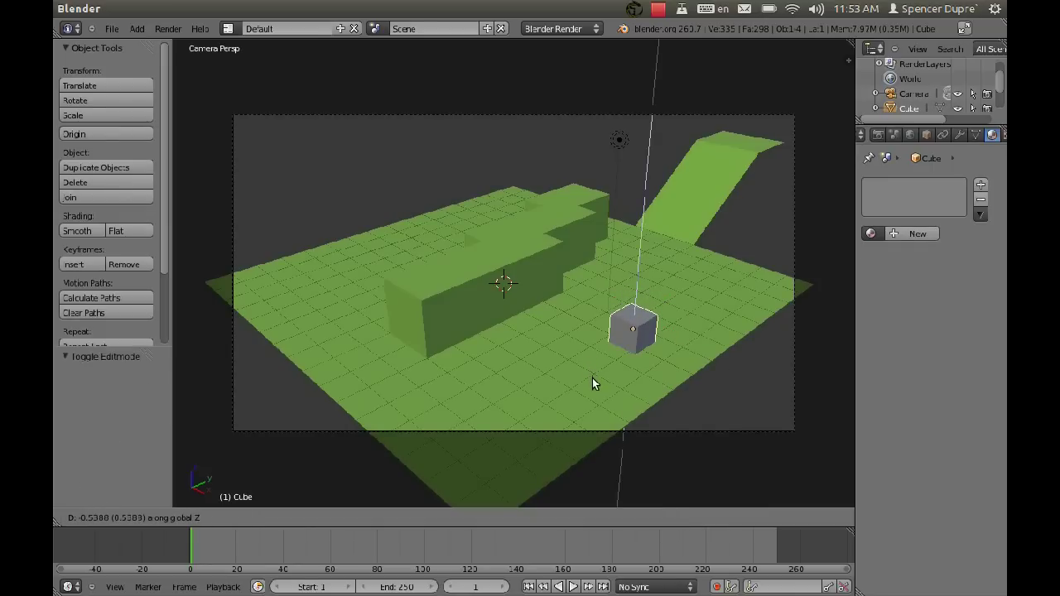
click(592, 378)
scroll(658, 360, up, 2)
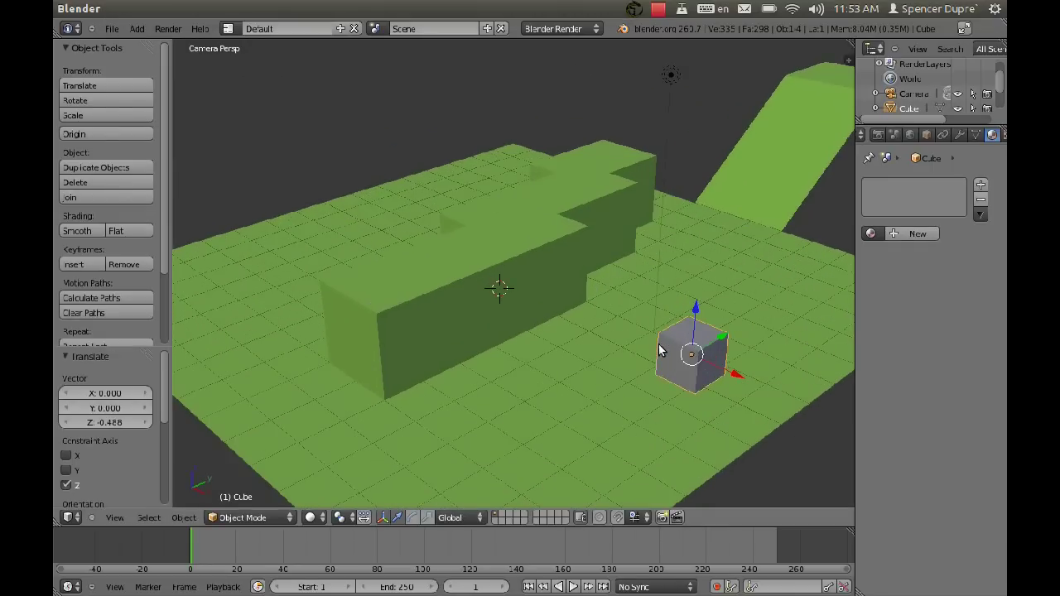
key(g)
key(z)
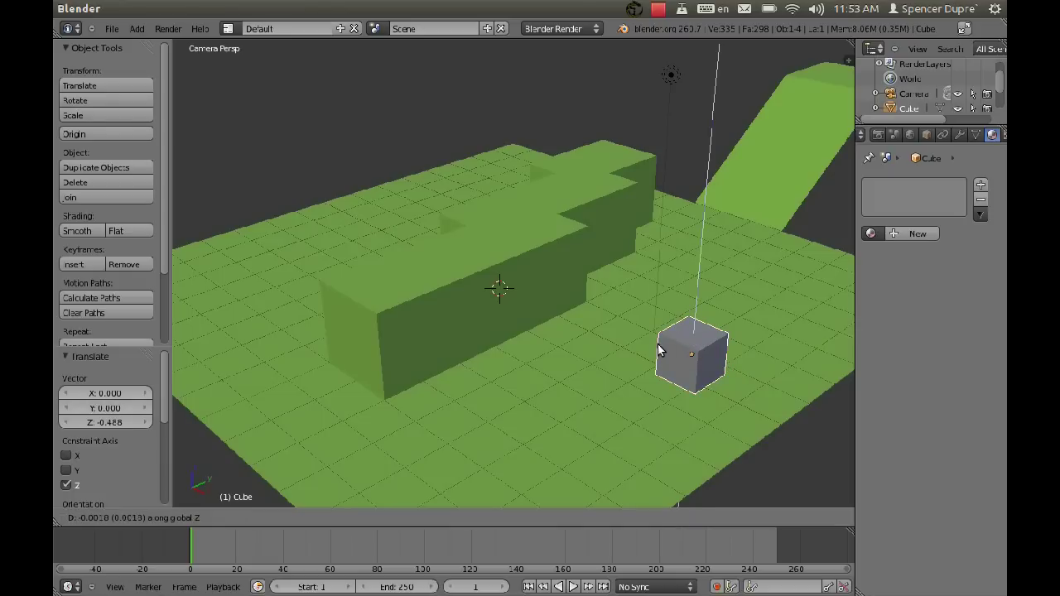
click(658, 351)
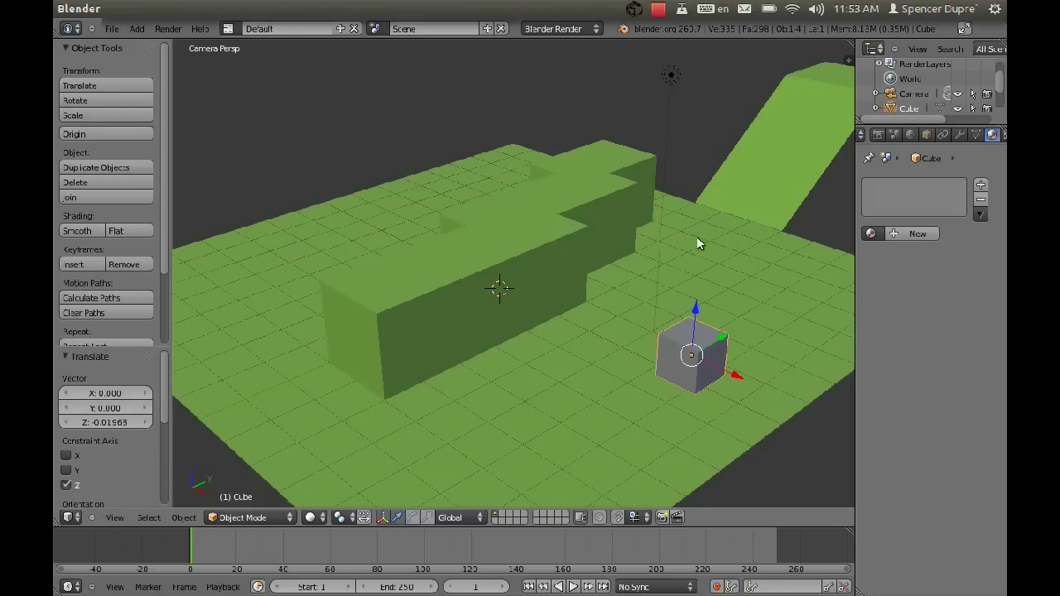
scroll(532, 258, down, 4)
scroll(540, 259, up, 3)
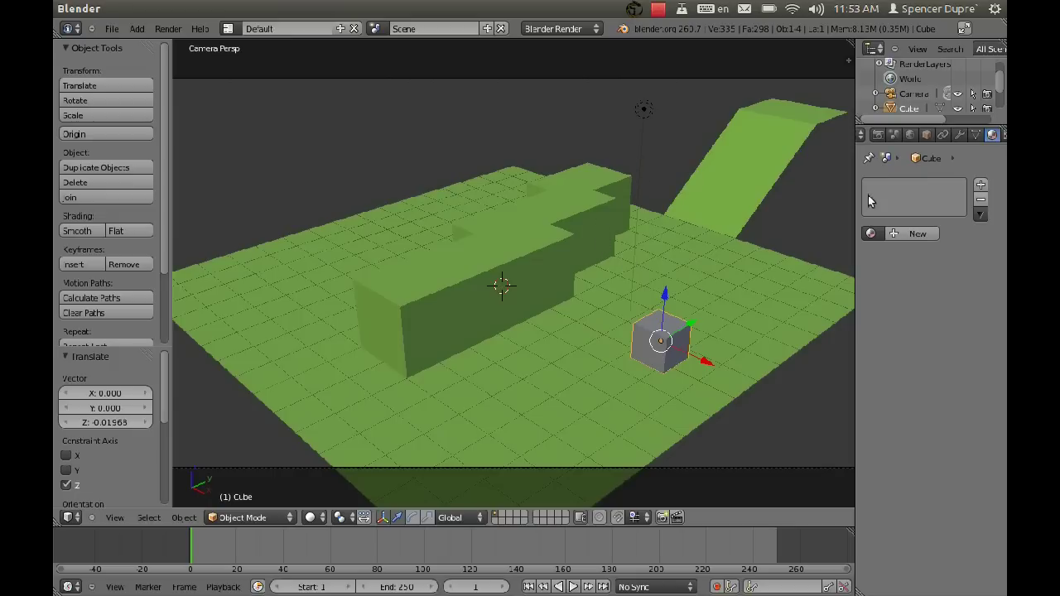
- Create Material.001 for the cube with a blue diffuse colour
click(905, 233)
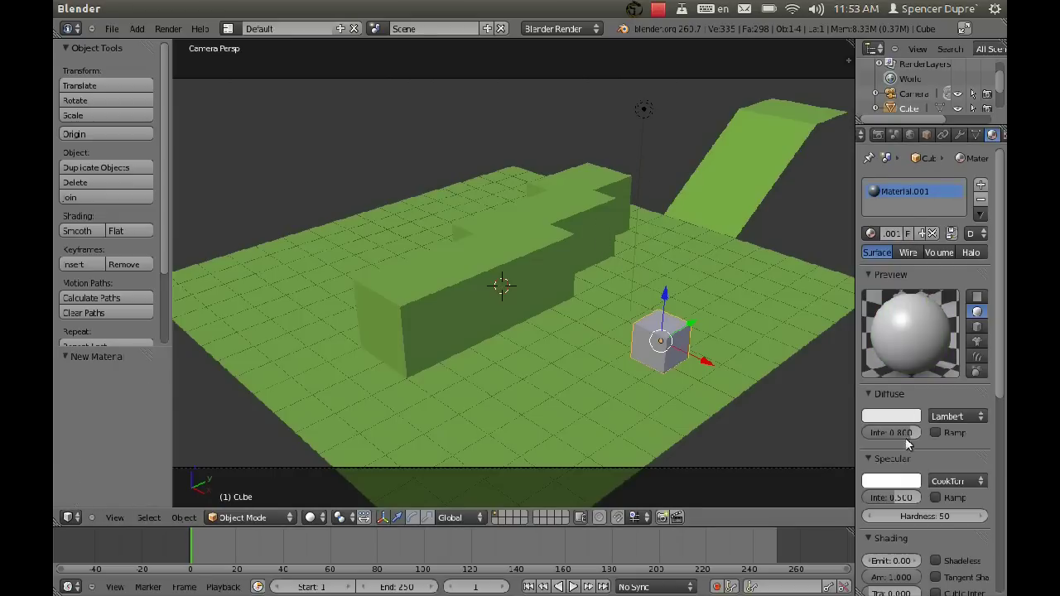
click(906, 416)
drag(865, 280, 911, 228)
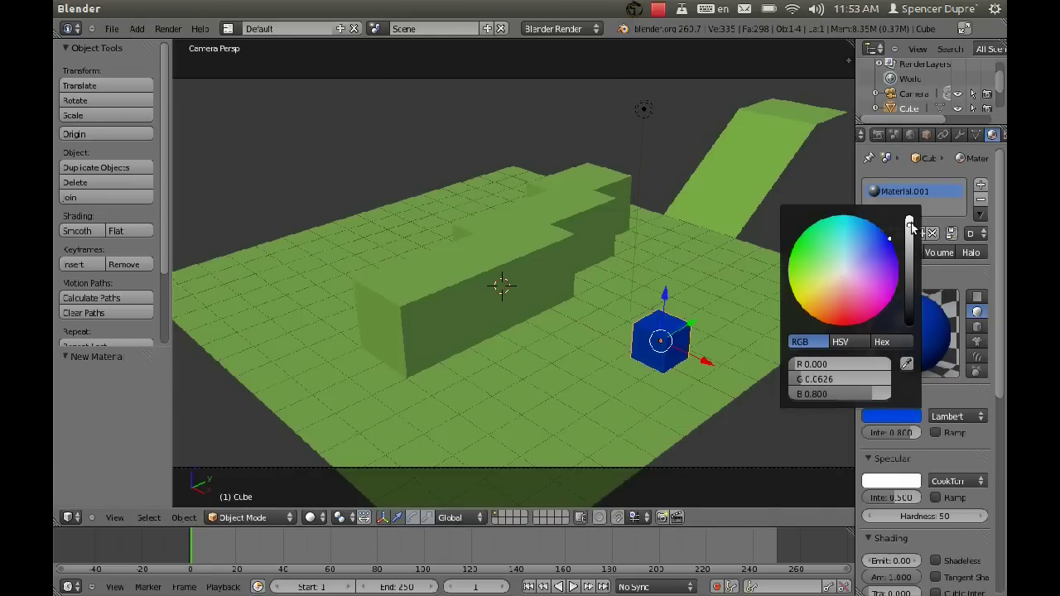
scroll(990, 137, down, 3)
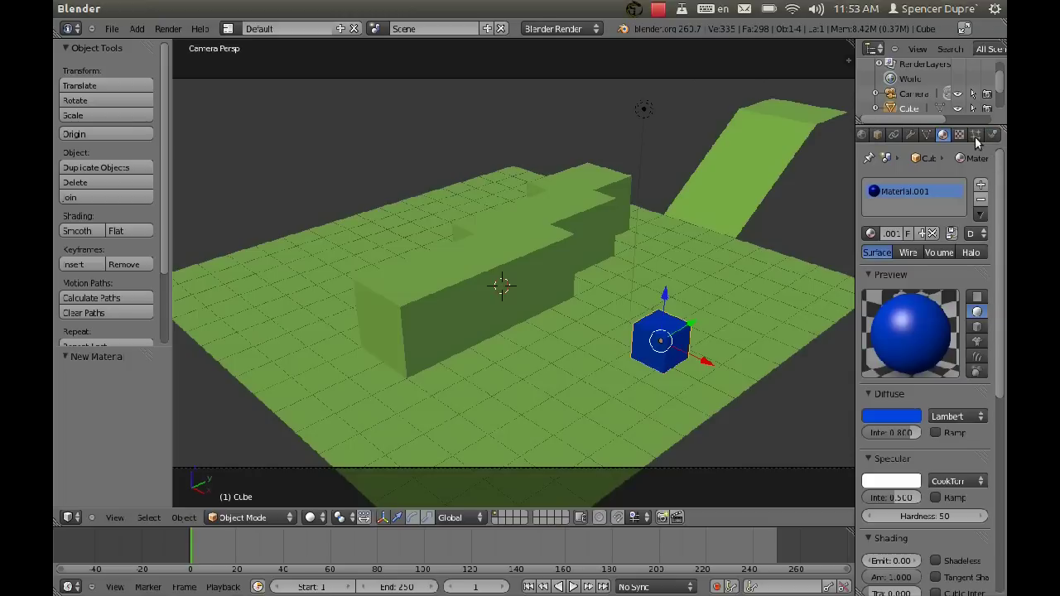
scroll(622, 279, down, 3)
middle_drag(622, 279, 612, 312)
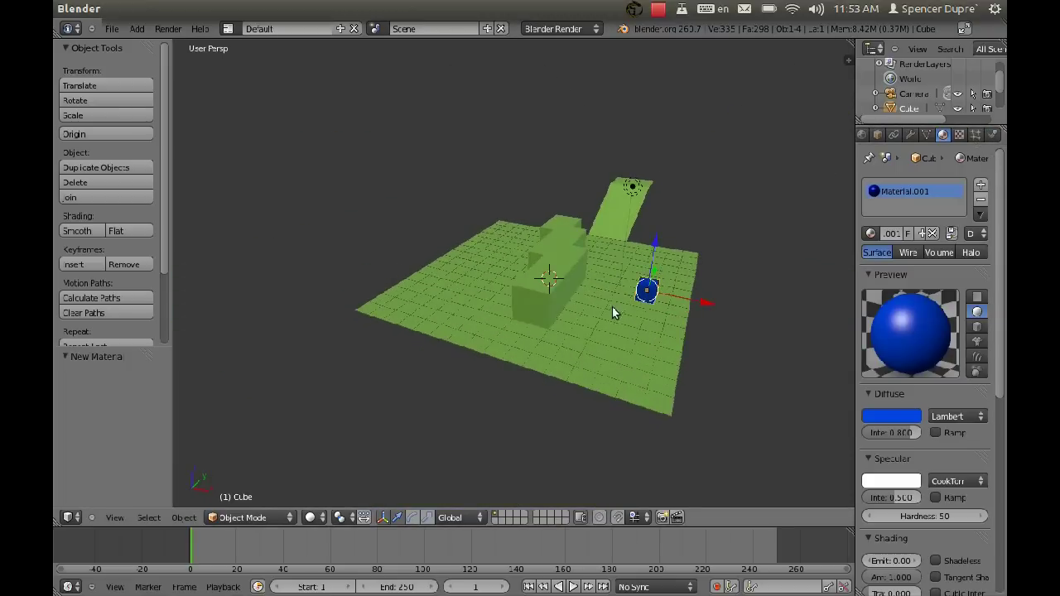
- Add a UV sphere and place it on the left side of the ground
key(shift+a)
mouse_move(607, 309)
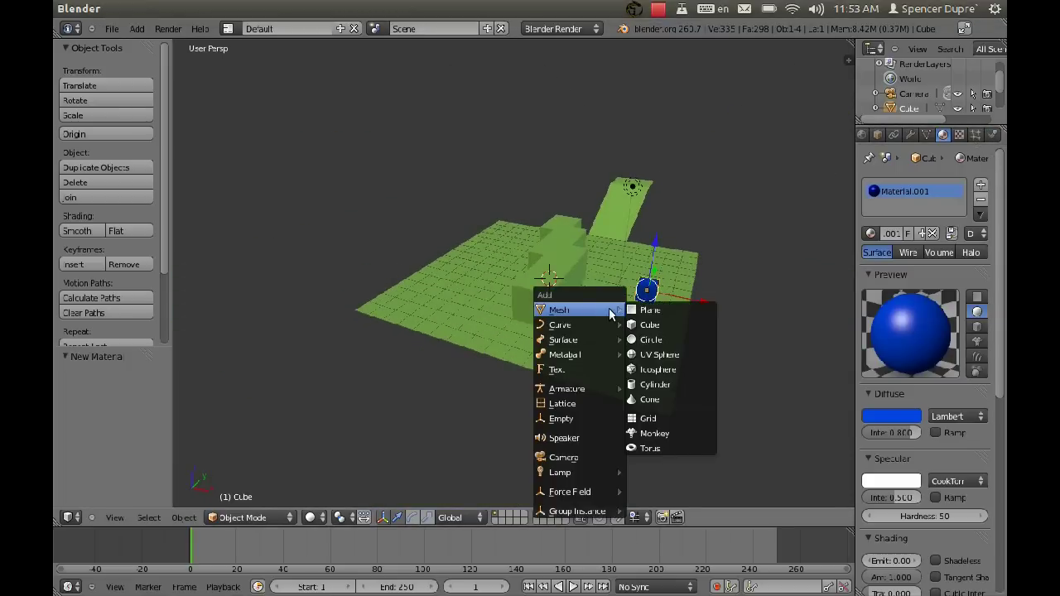
click(657, 354)
key(g)
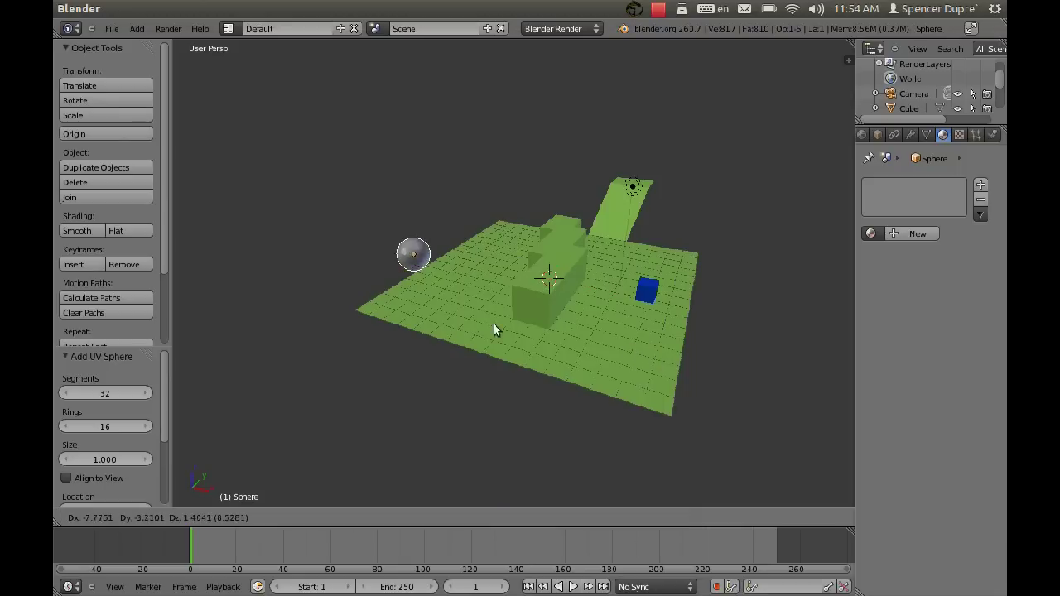
click(538, 336)
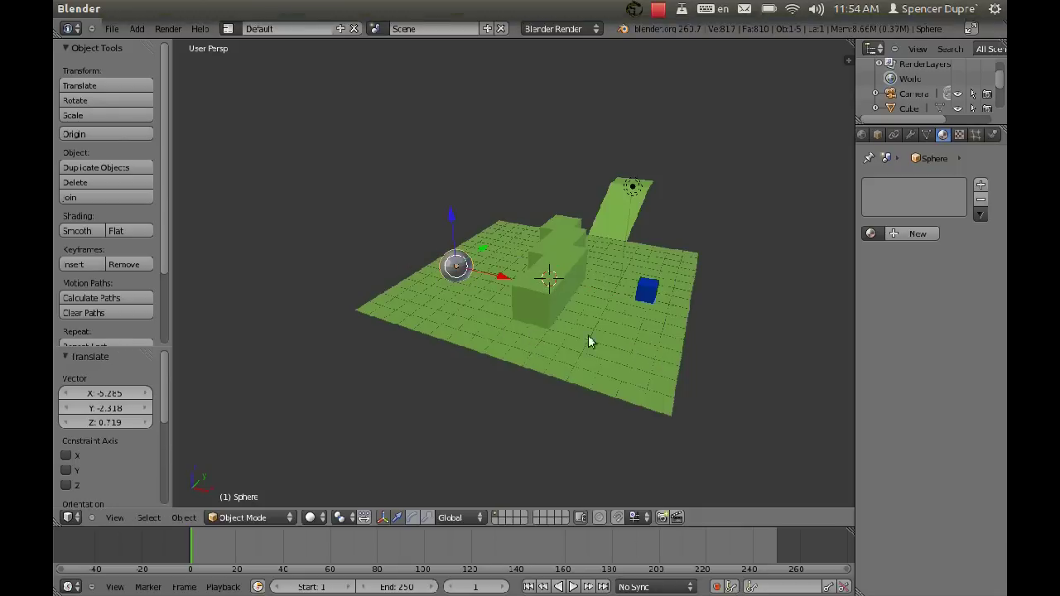
- Give the sphere a new red material with specular intensity 0
click(920, 234)
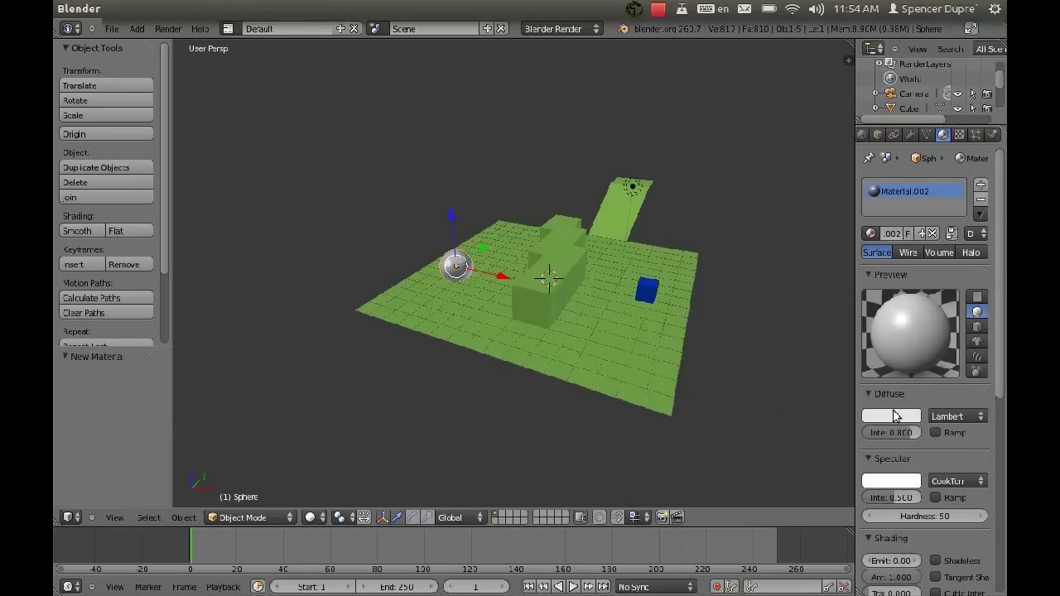
click(891, 415)
click(842, 326)
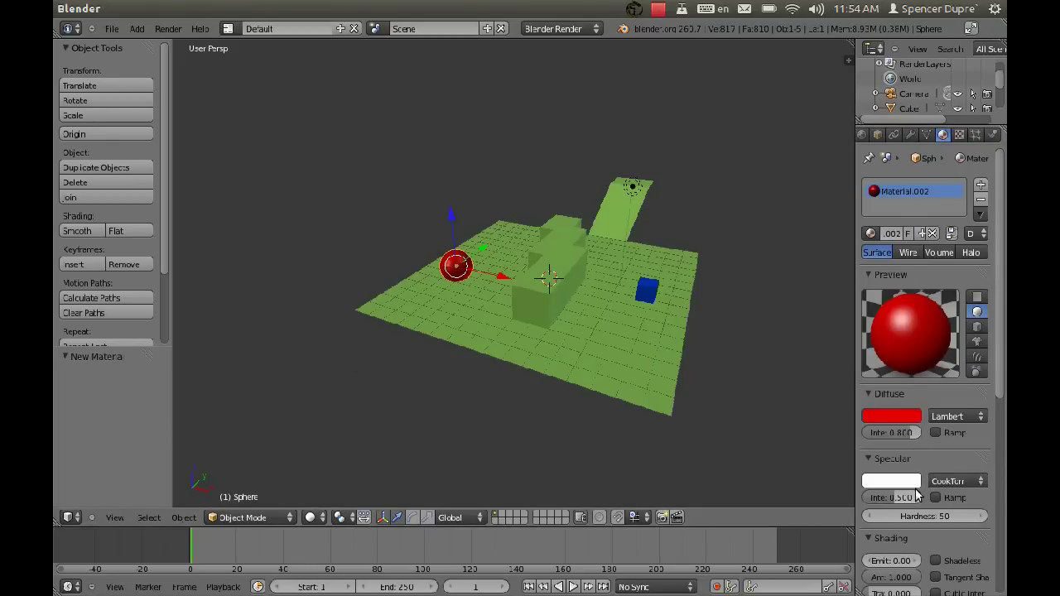
drag(903, 496, 770, 494)
- Set the sphere's shading to Smooth
click(77, 231)
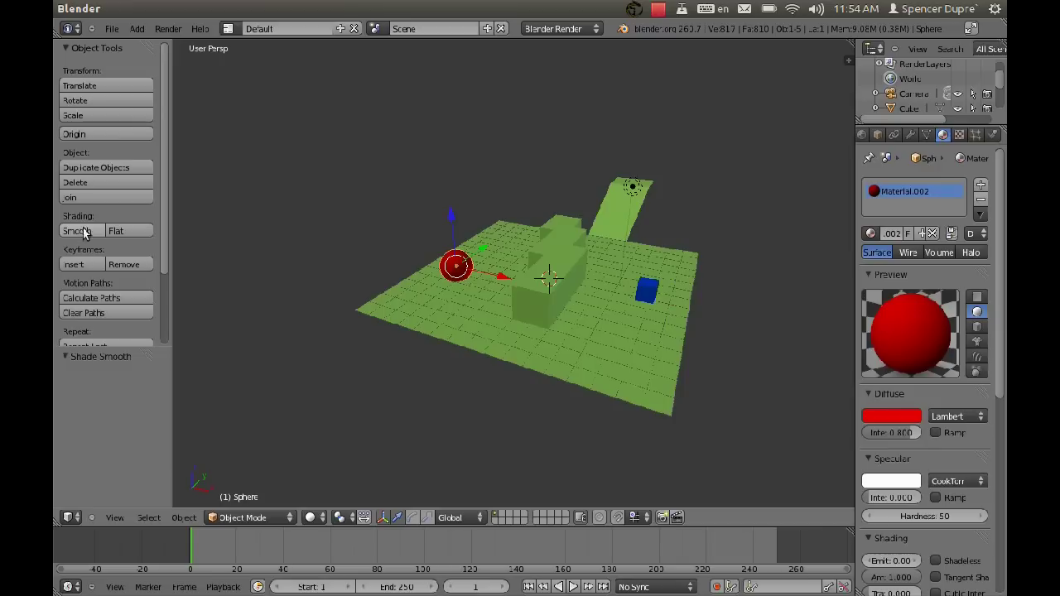
middle_drag(733, 307, 707, 323)
scroll(684, 314, up, 6)
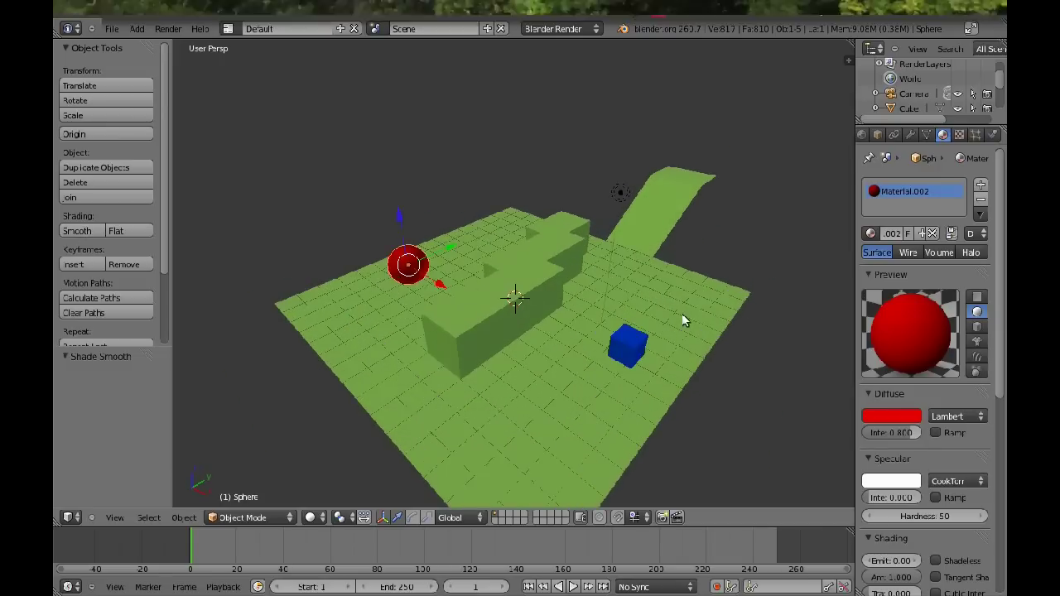
scroll(675, 339, down, 2)
middle_drag(571, 322, 554, 273)
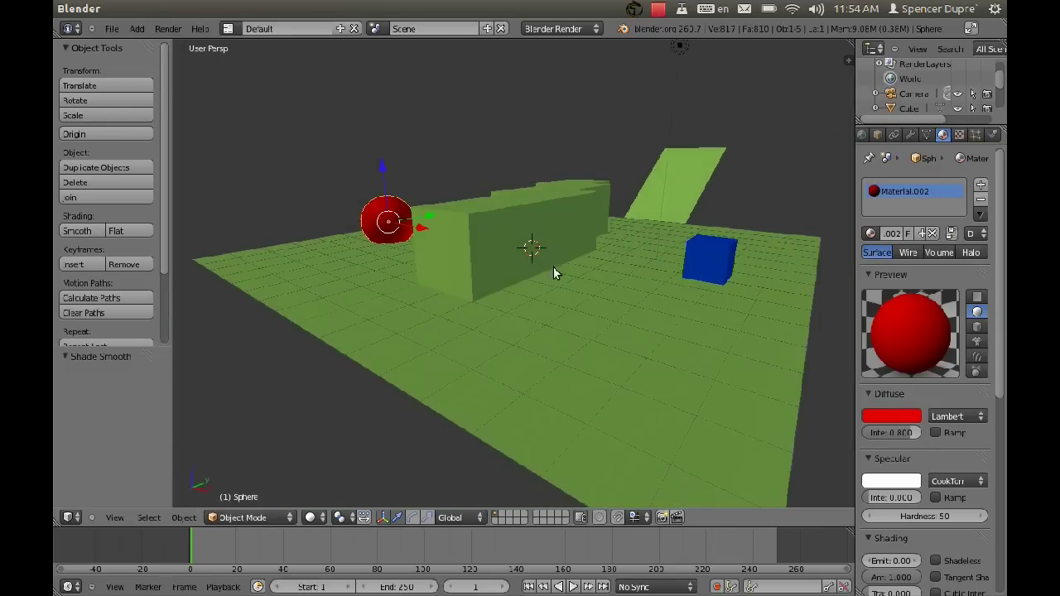
right_click(693, 265)
right_click(401, 209)
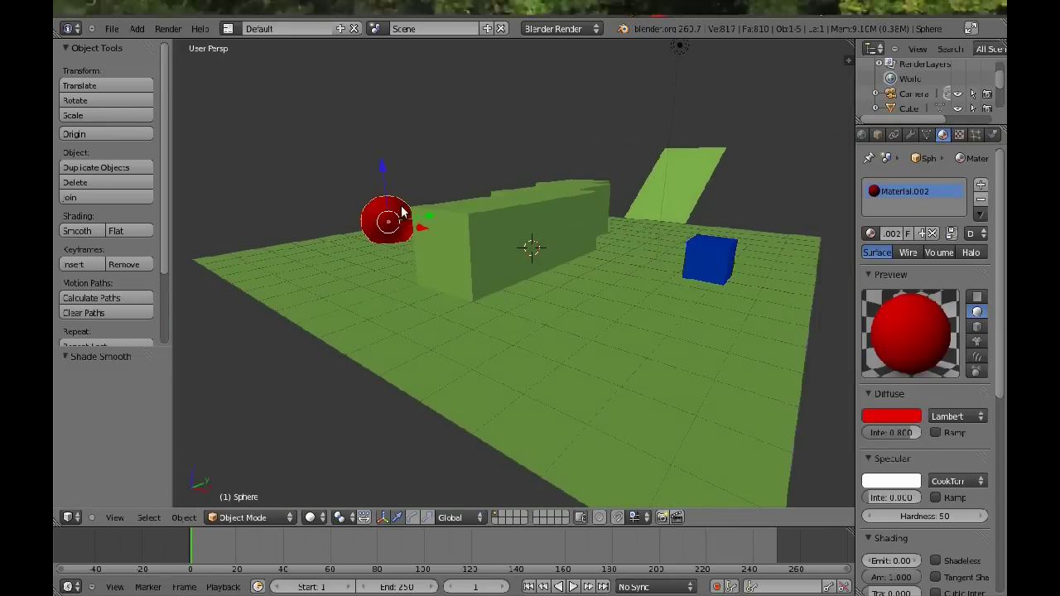
middle_drag(418, 199, 591, 77)
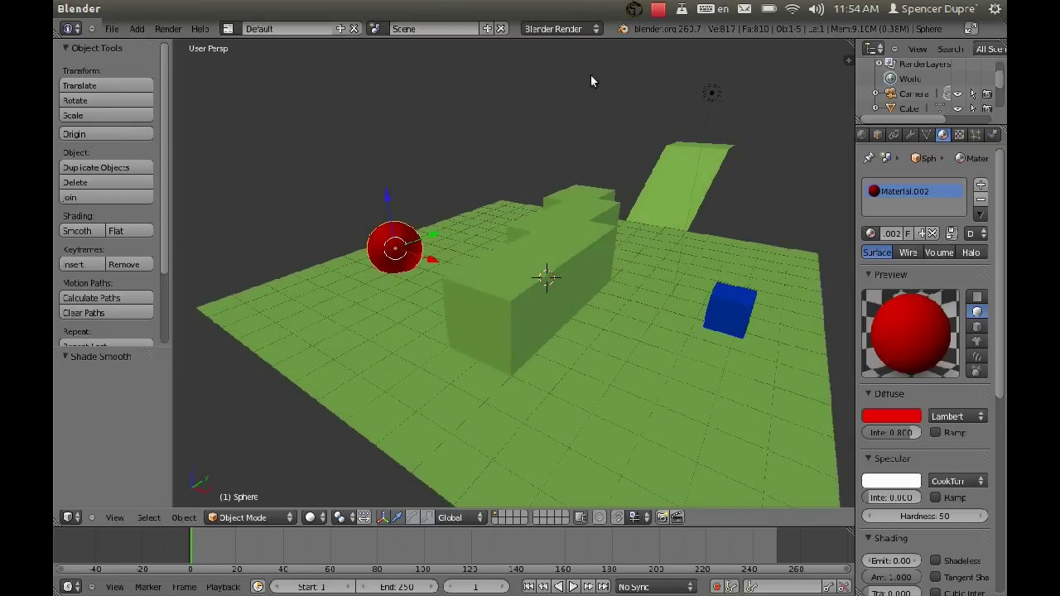
- Switch the render engine to Blender Game
click(593, 30)
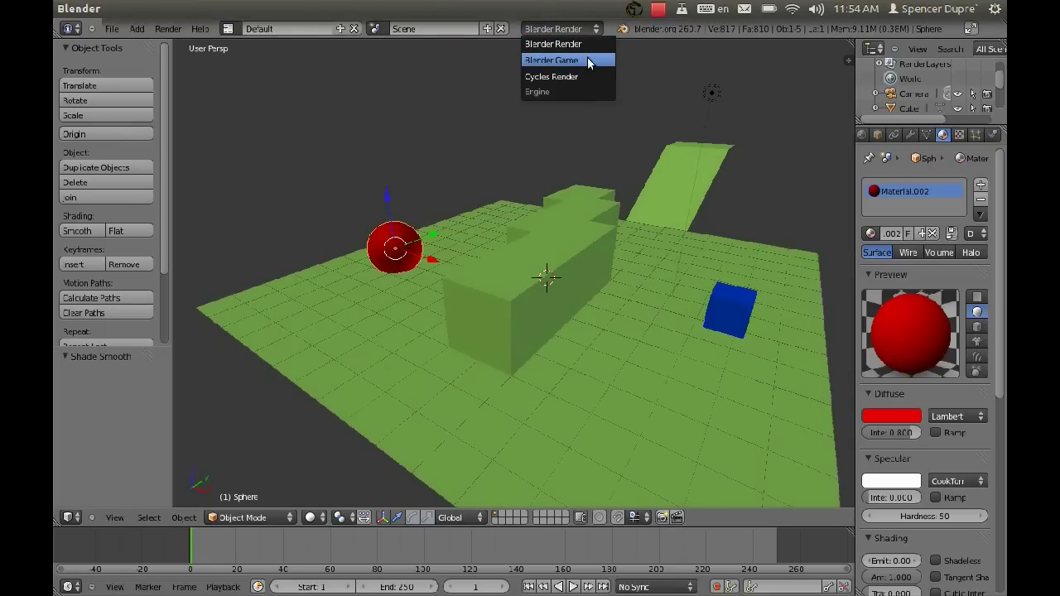
click(587, 60)
scroll(610, 94, down, 6)
scroll(610, 96, up, 4)
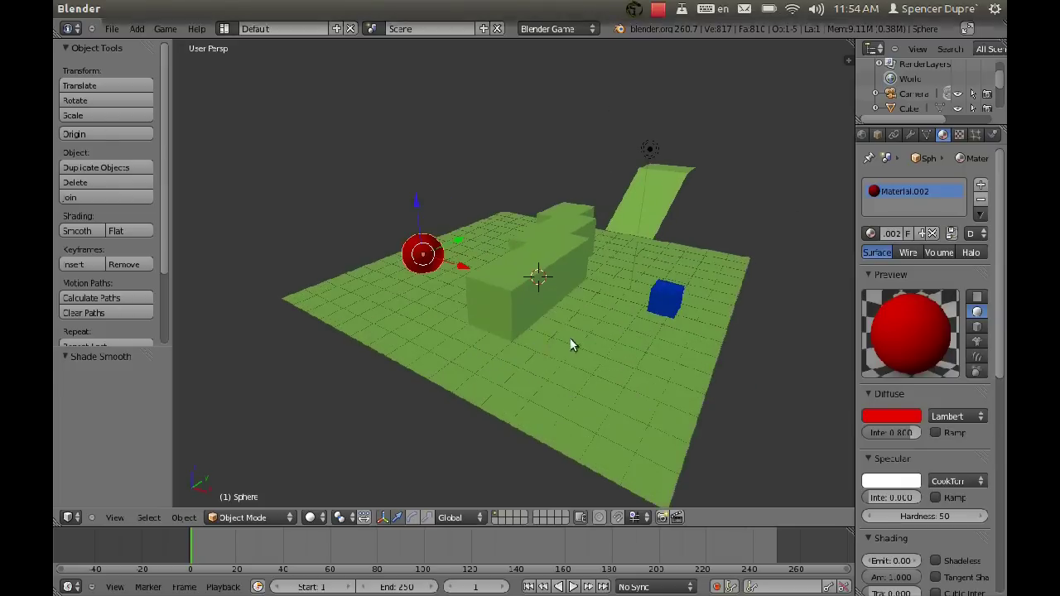
- Select the blue cube and show its Static physics settings
mouse_move(570, 338)
middle_down()
mouse_move(595, 337)
mouse_move(565, 331)
middle_up()
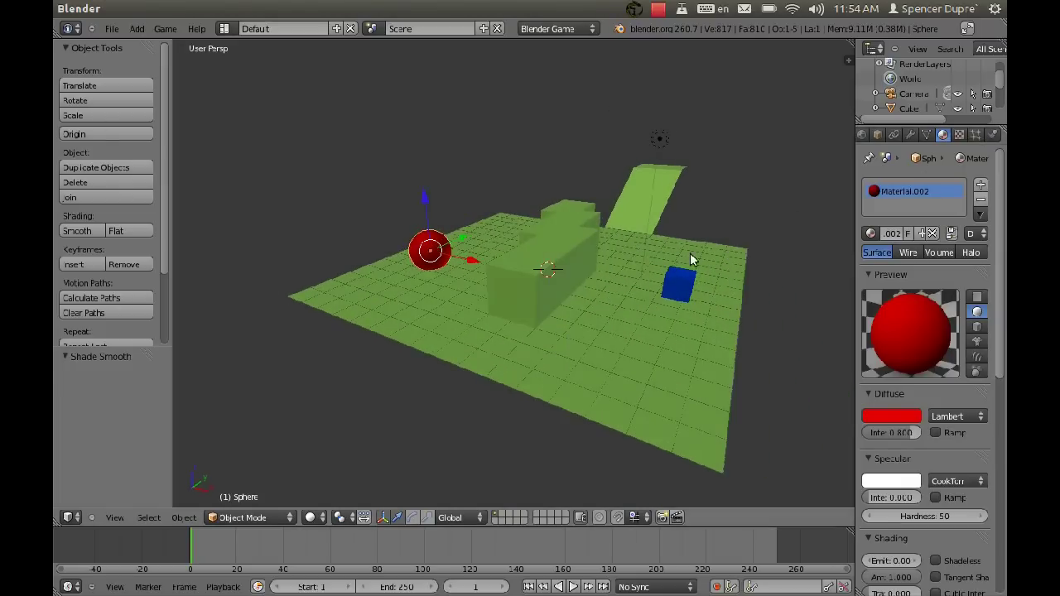
right_click(689, 286)
click(994, 135)
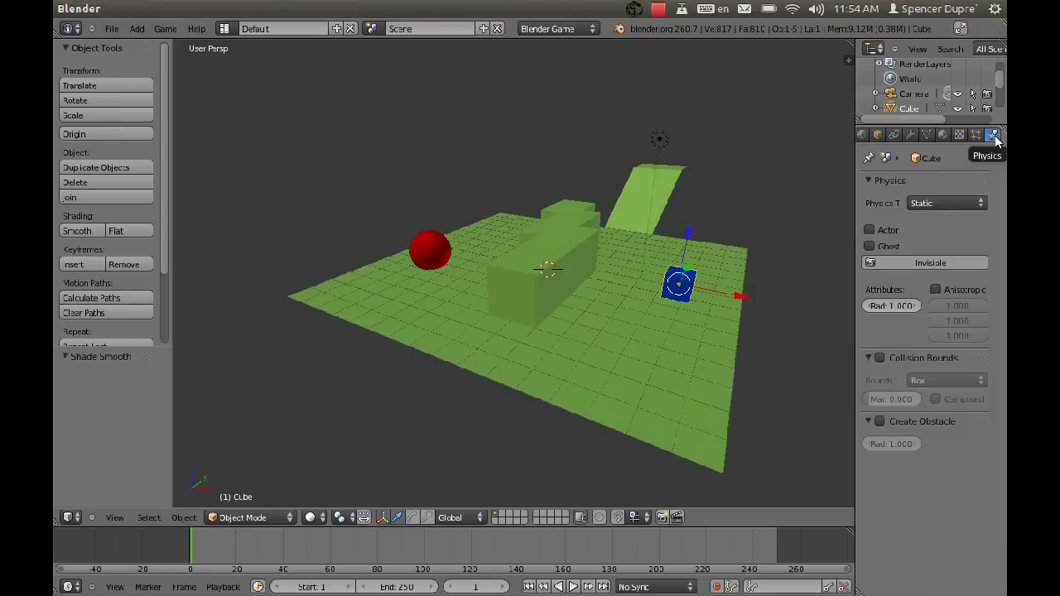
- Set the cube's physics type to Dynamic and frame the view on it
click(952, 202)
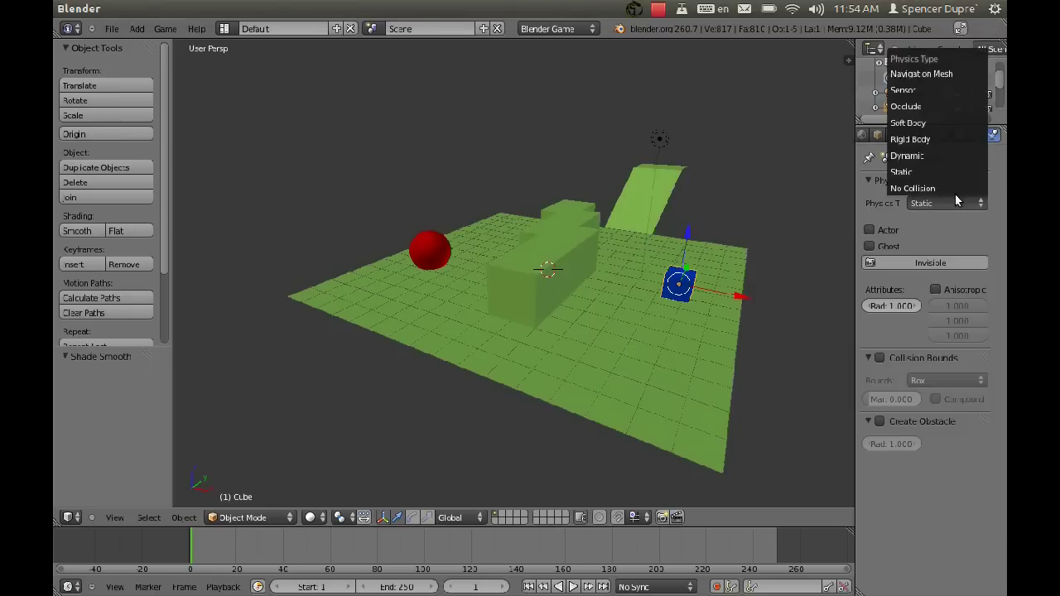
click(935, 154)
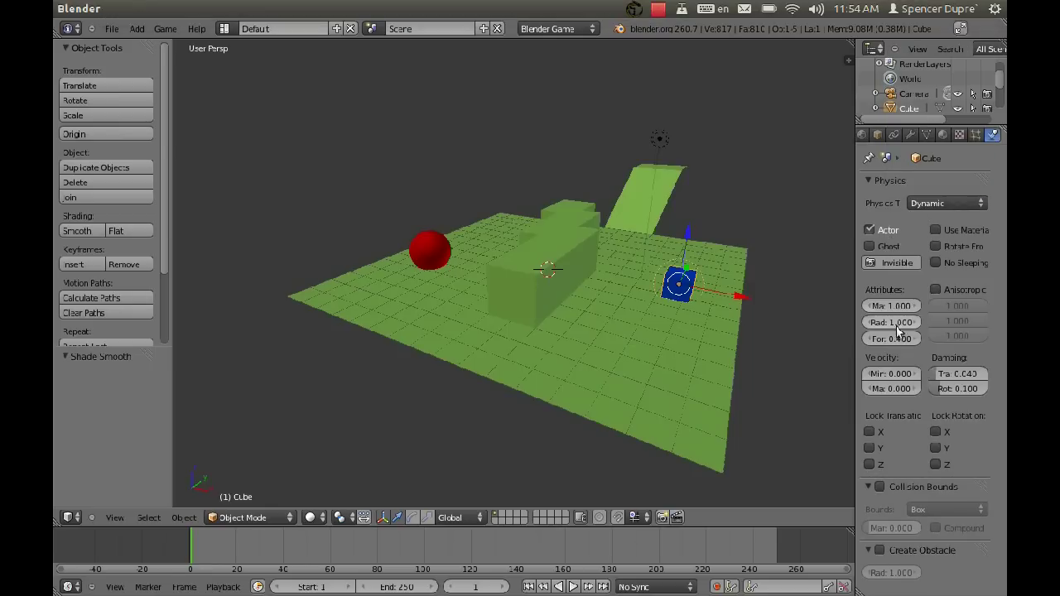
scroll(689, 296, up, 4)
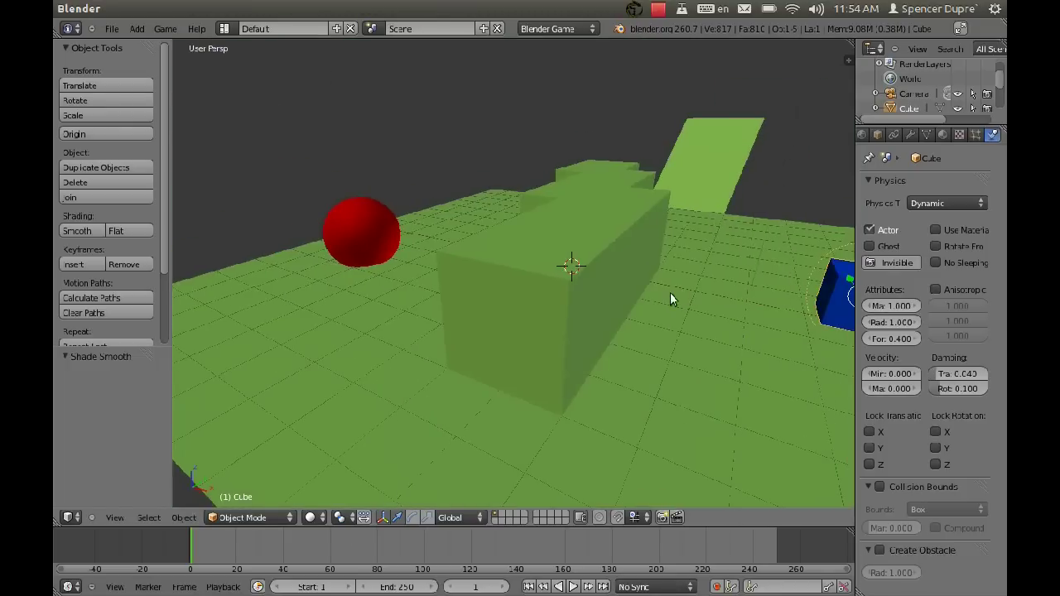
key(KP_Decimal)
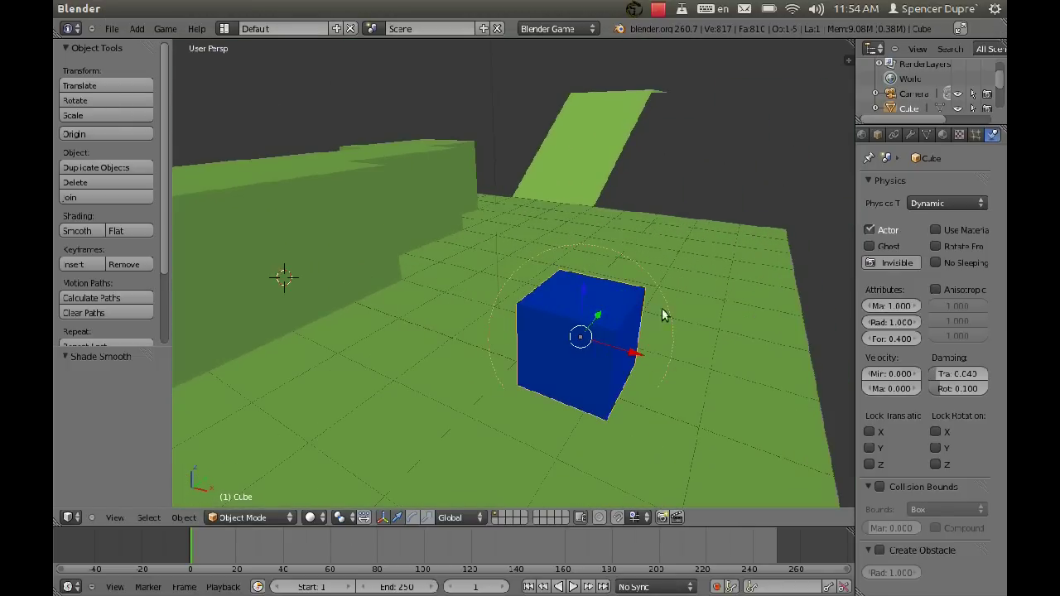
- Lower the cube's physics radius from 1.000 to 0.500
click(870, 322)
click(871, 322)
click(870, 323)
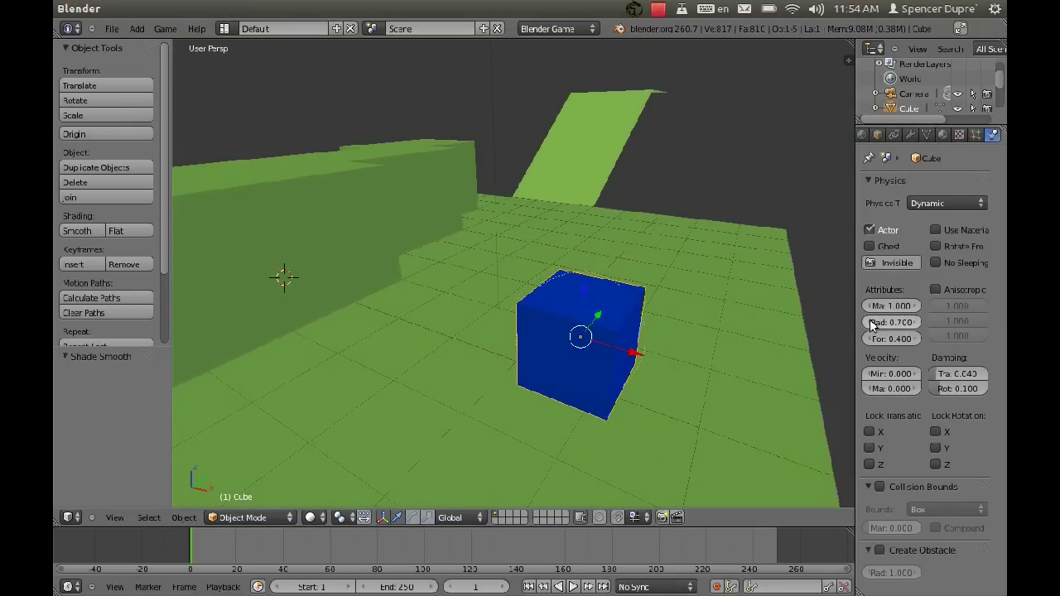
click(870, 322)
click(871, 322)
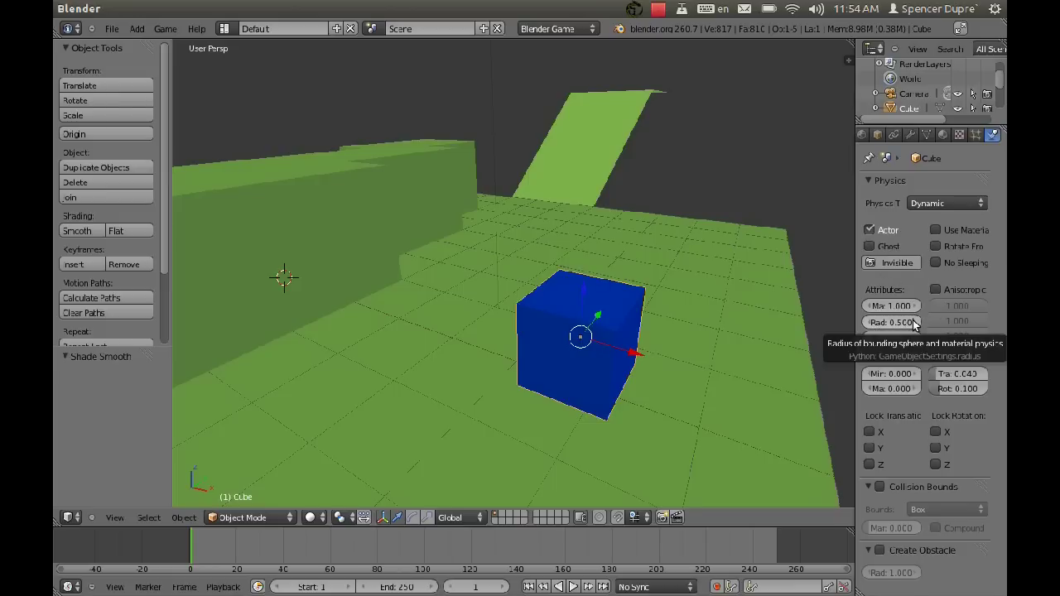
scroll(542, 207, down, 6)
scroll(544, 204, up, 2)
- Play the game, lift the cube on Z, replay to watch it fall, then undo the lift
key(p)
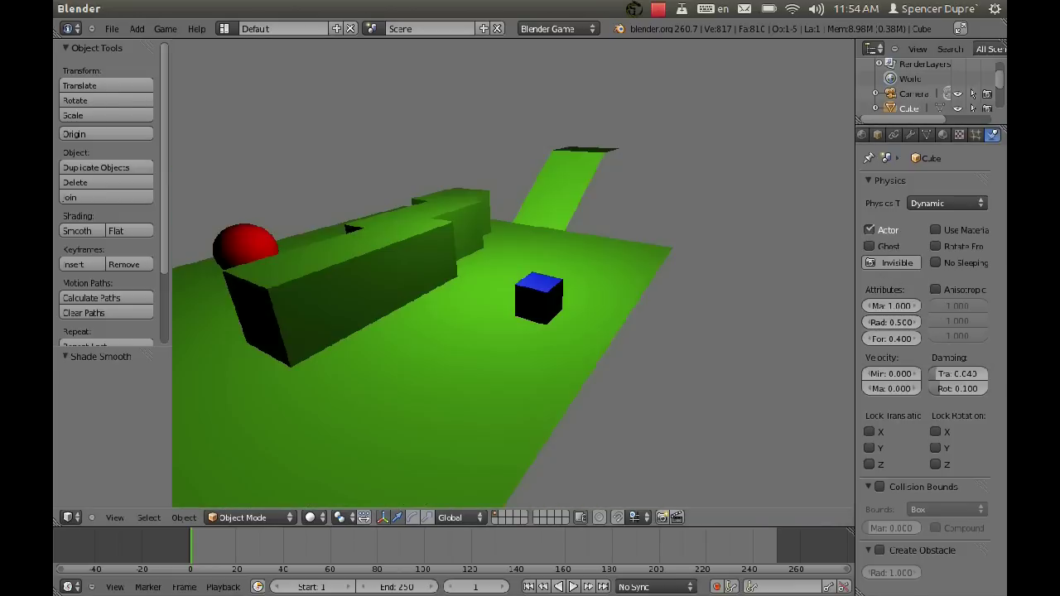
key(Escape)
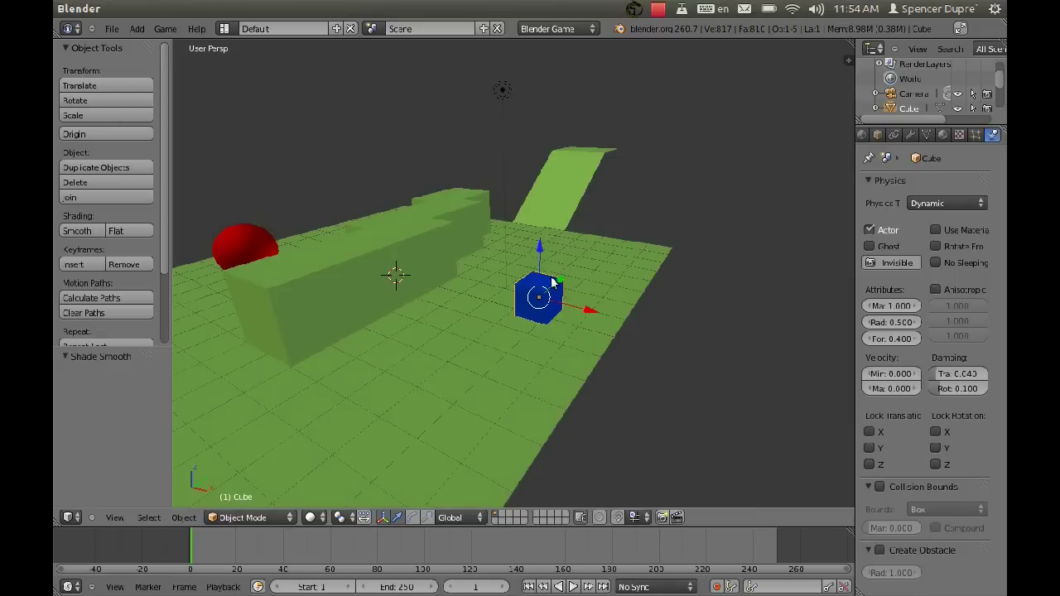
key(g)
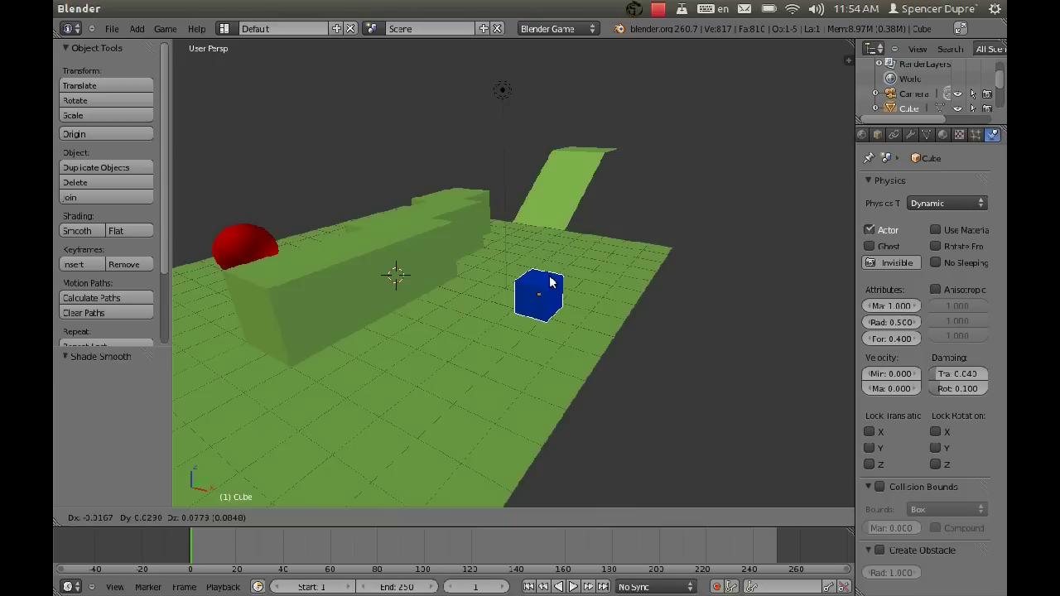
key(z)
click(582, 265)
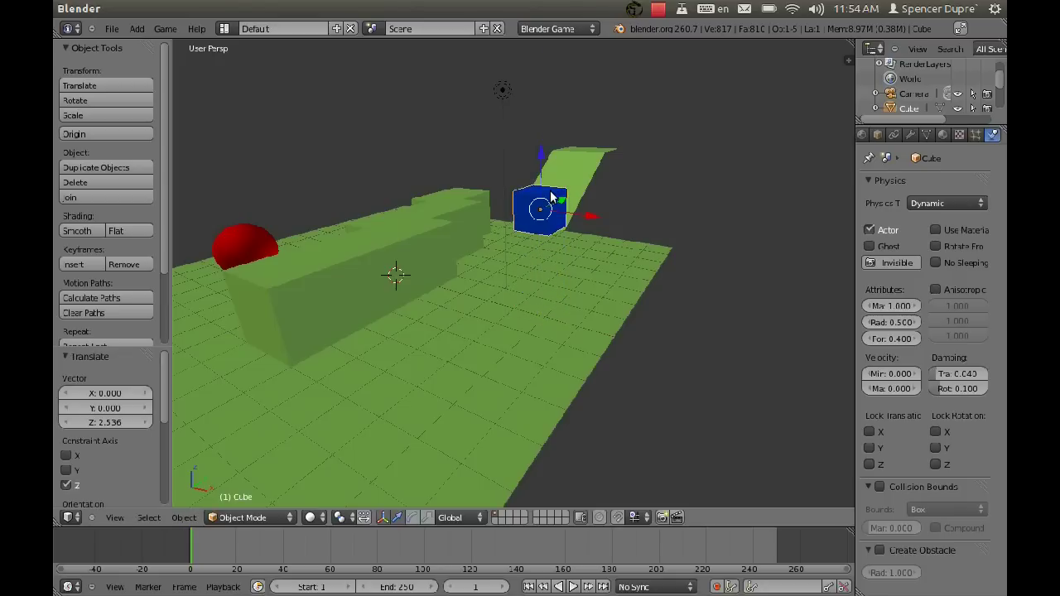
key(p)
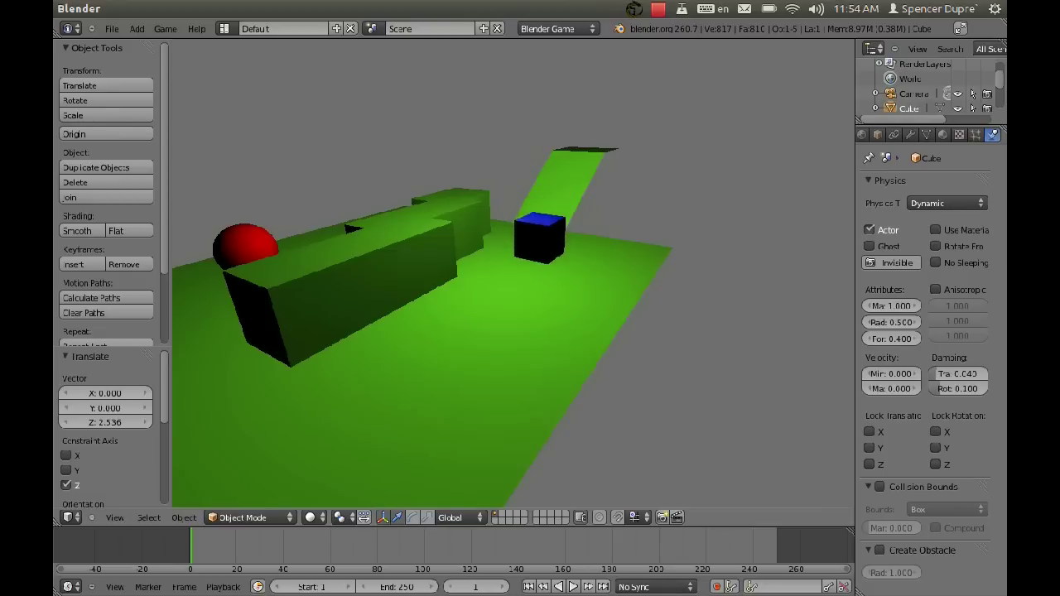
key(Escape)
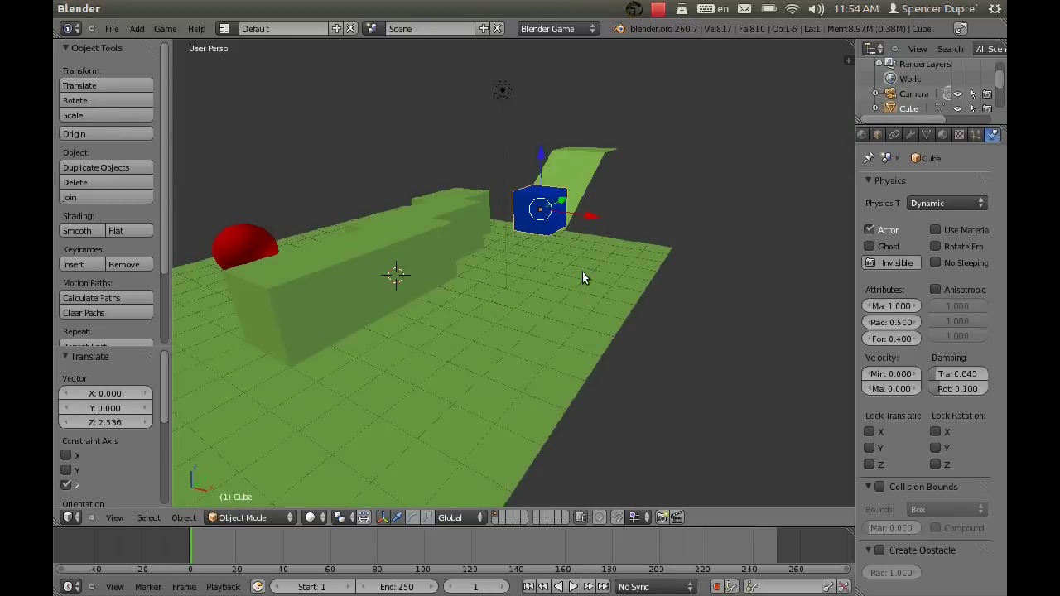
key(ctrl+z)
- Switch to the Game Logic screen layout and look through the scene camera
middle_drag(324, 278, 402, 280)
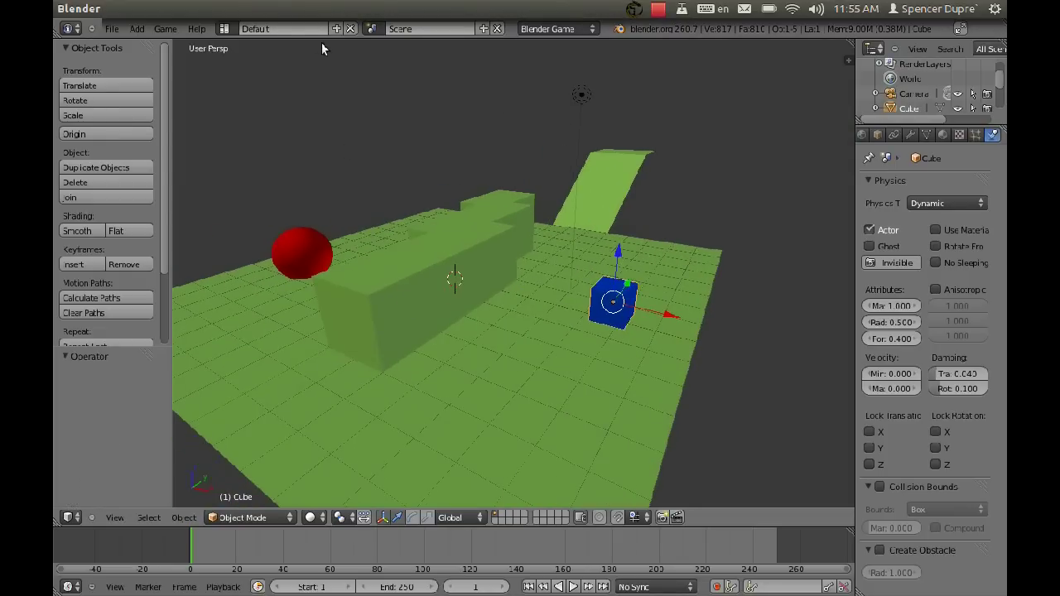
click(226, 29)
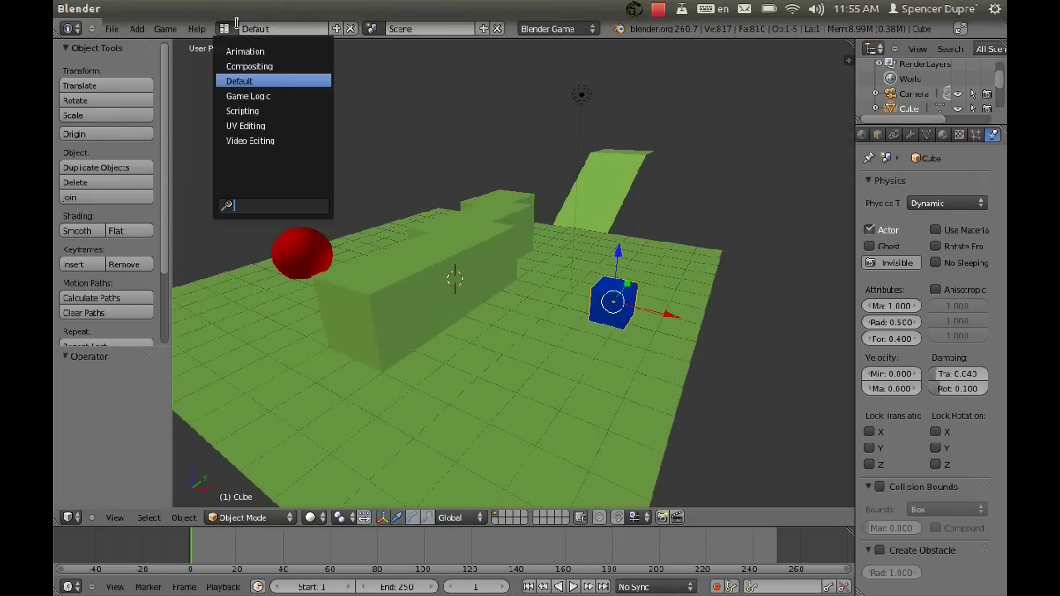
click(252, 96)
key(KP_0)
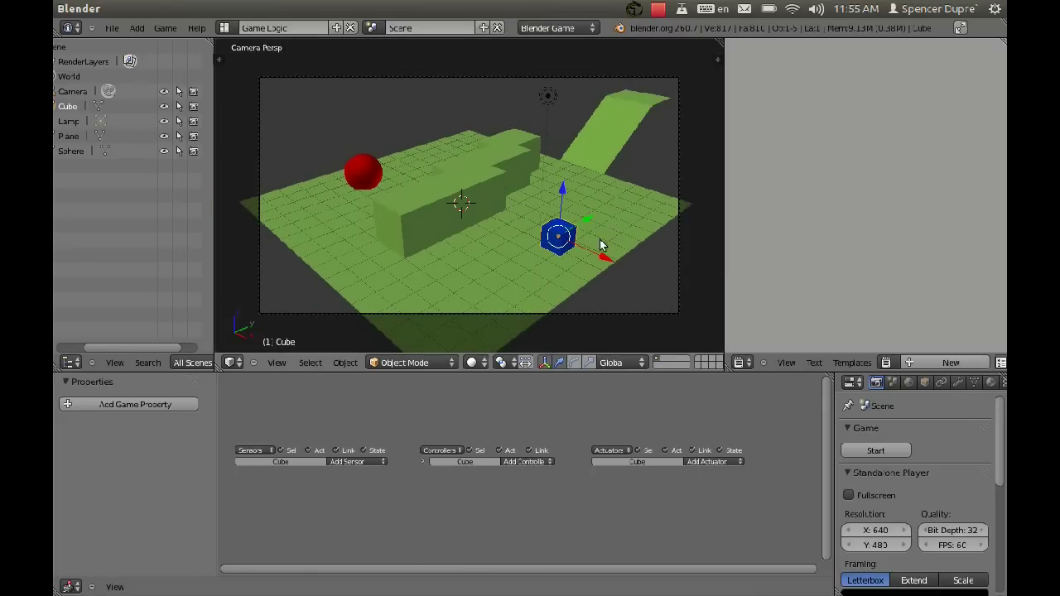
- Add an Always sensor and an And controller to the cube and connect them
shift+scroll(600, 240, down, 2)
click(362, 461)
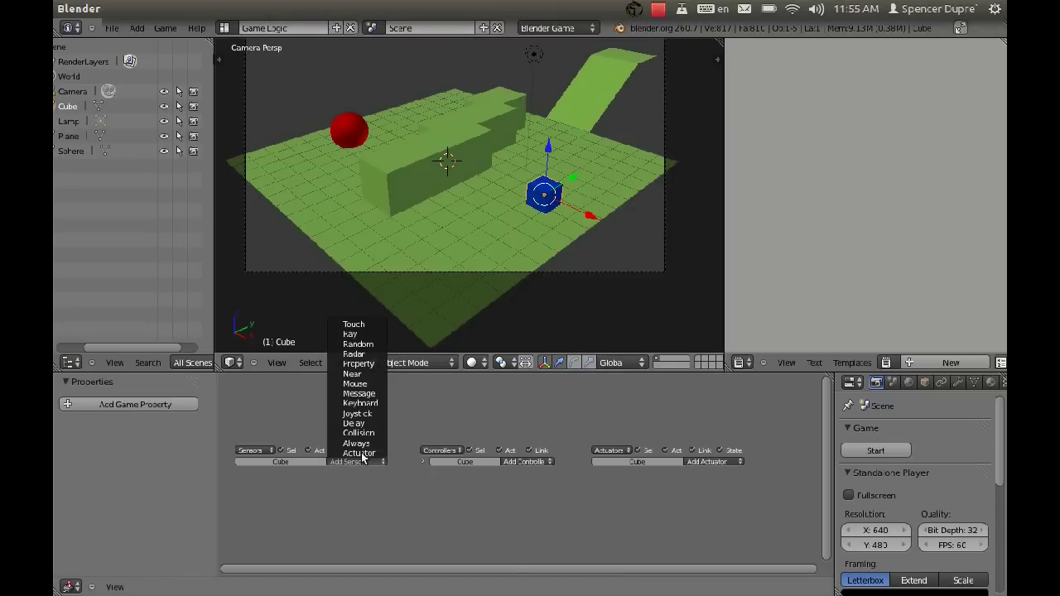
click(358, 444)
click(539, 464)
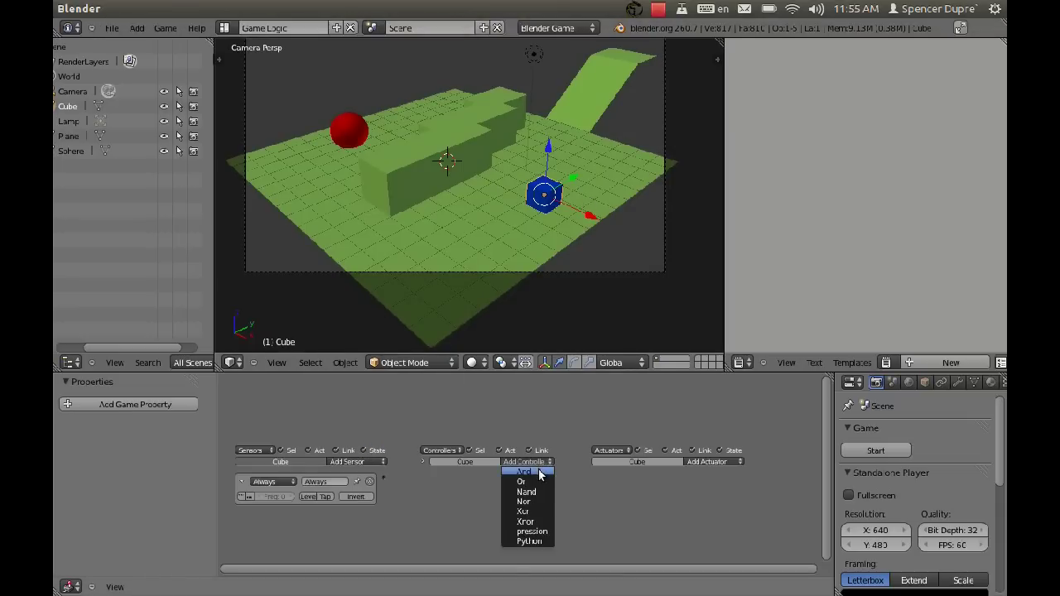
click(530, 472)
drag(421, 477, 424, 474)
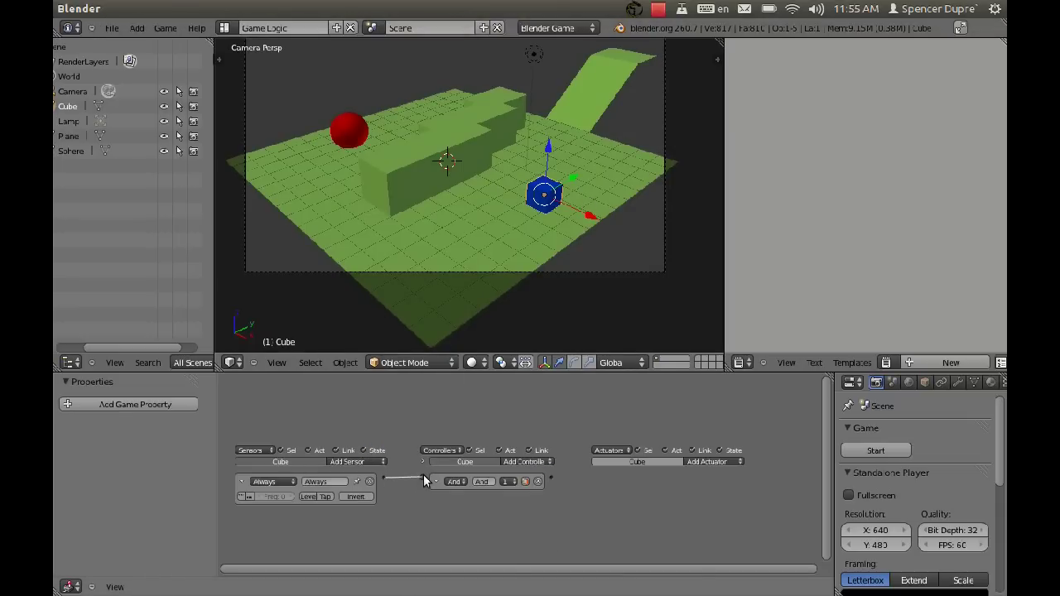
- Add a Steering actuator set to Seek and link the And controller to it
click(705, 462)
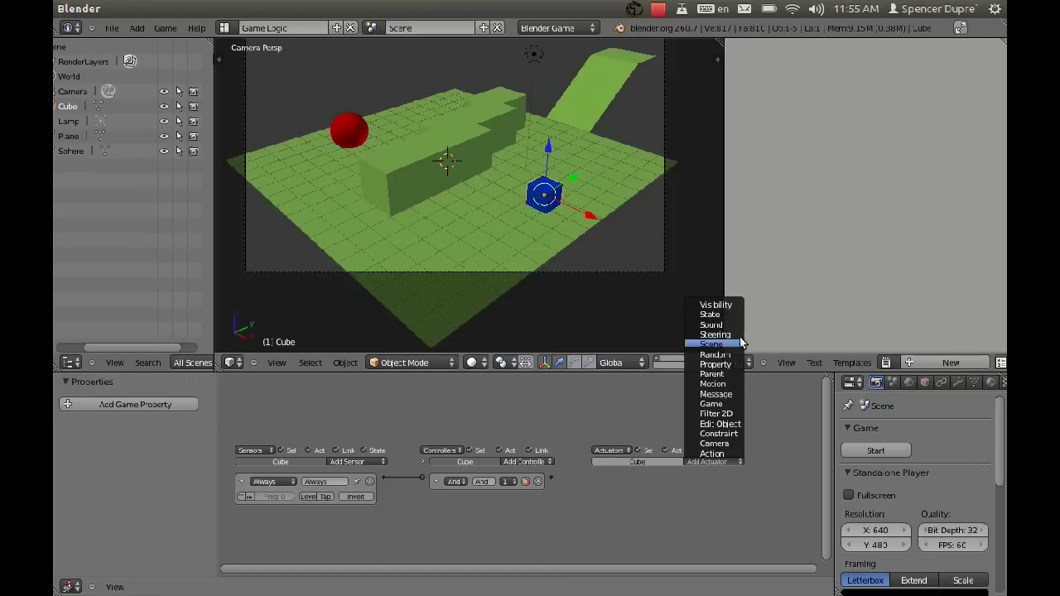
click(714, 335)
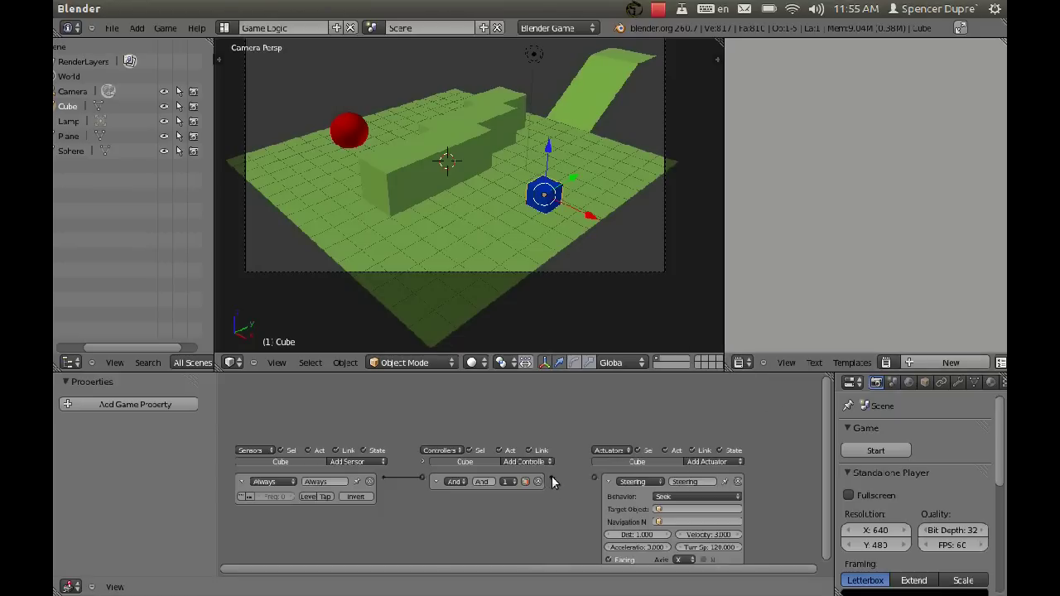
drag(551, 482, 594, 477)
scroll(650, 509, down, 3)
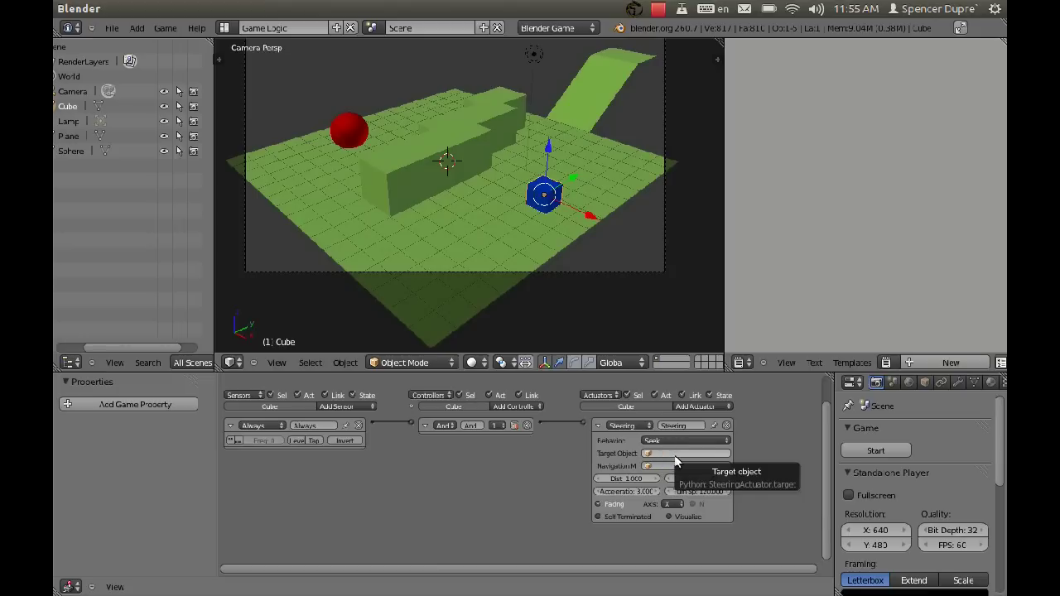
- Set the Steering actuator's Target Object to Sphere and test-run the game
click(678, 454)
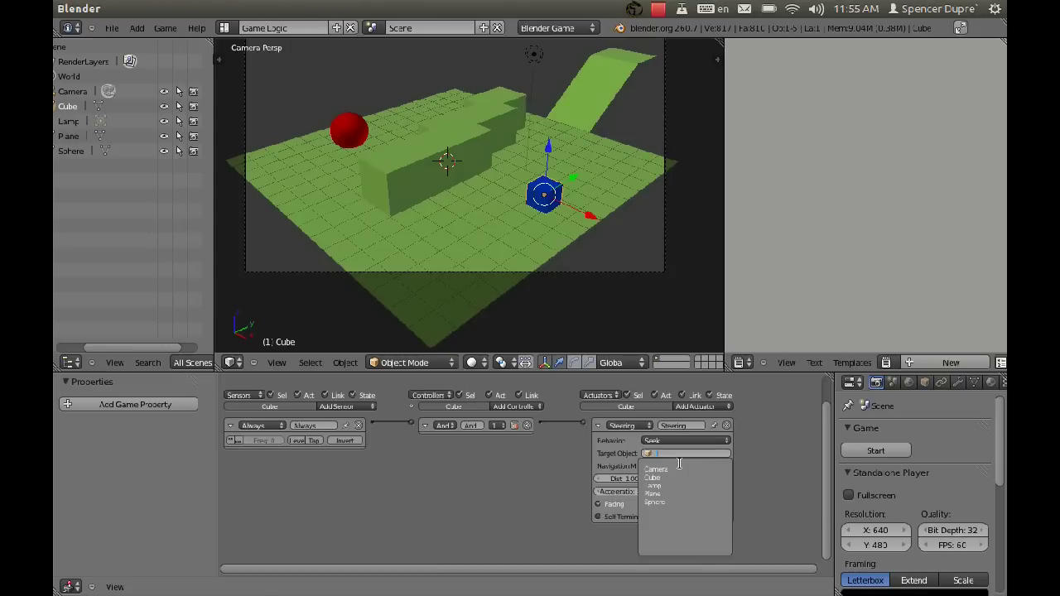
click(682, 501)
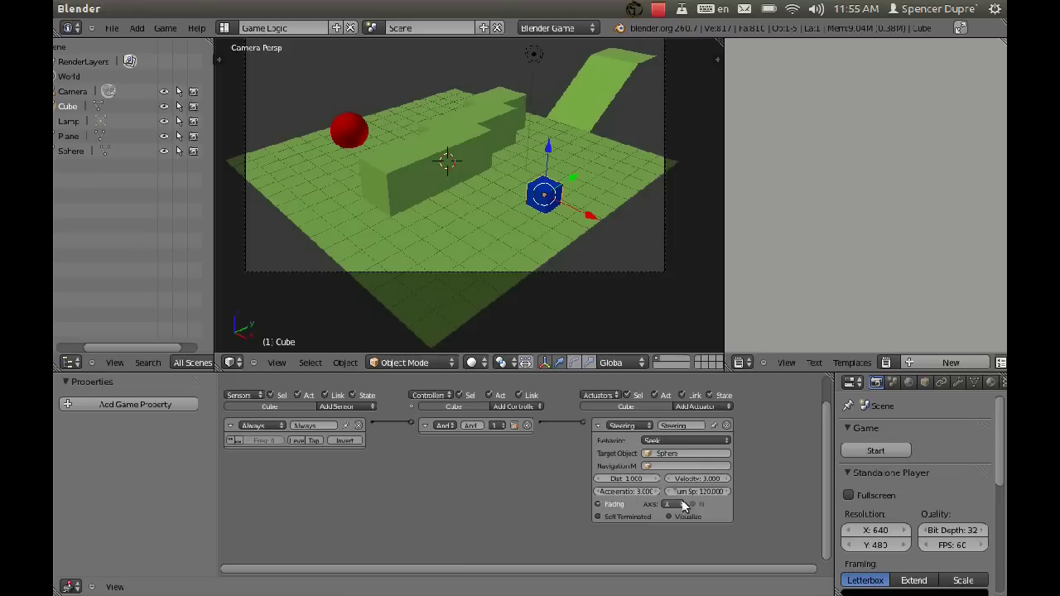
click(687, 466)
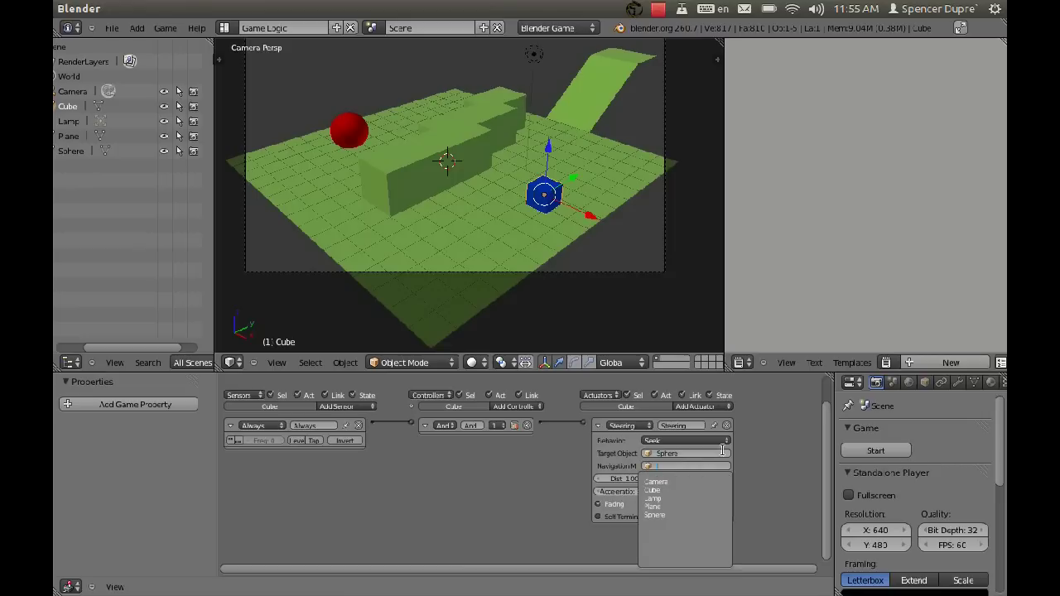
key(p)
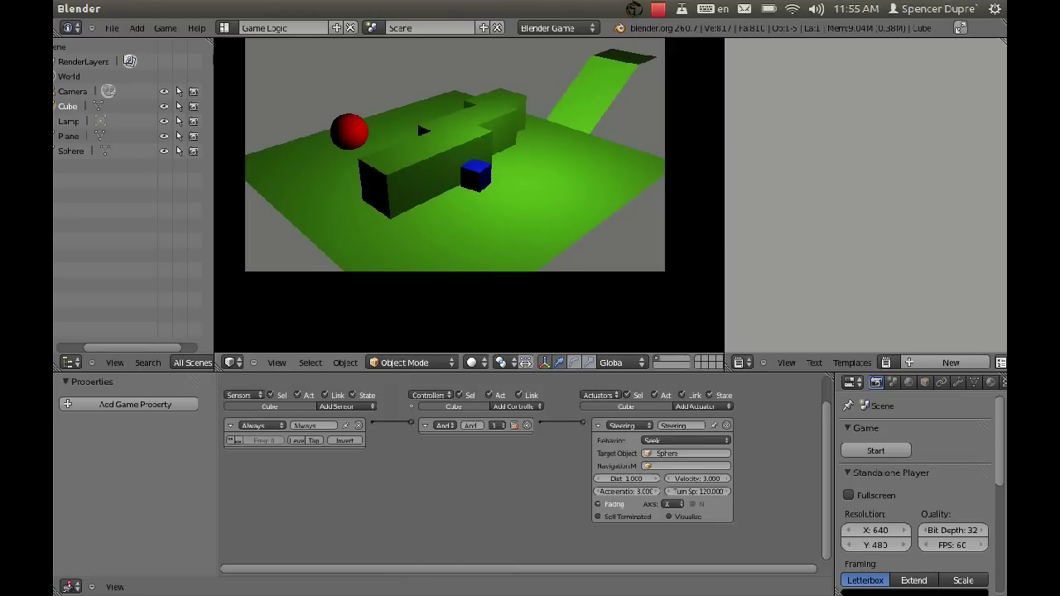
key(Escape)
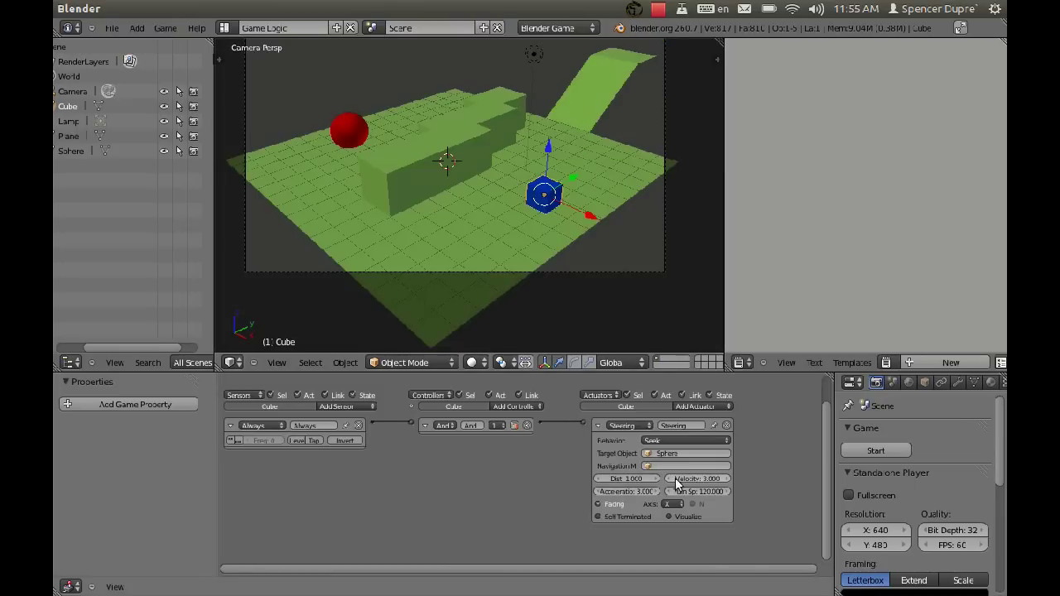
- Raise the steering Velocity from 3.000 to 25.624 and test-run the game again
drag(690, 482, 730, 480)
key(p)
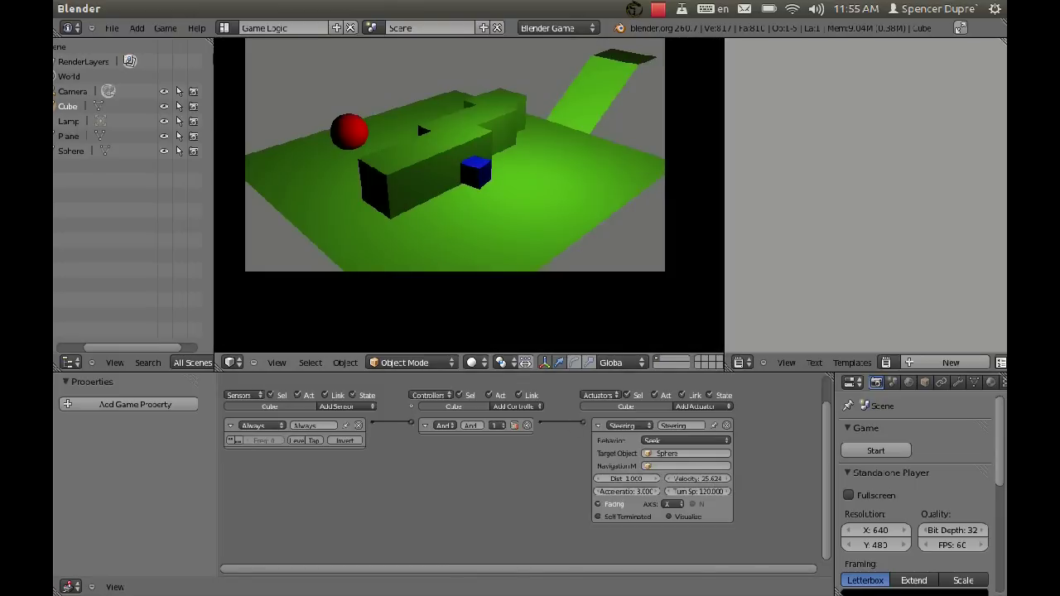
key(Escape)
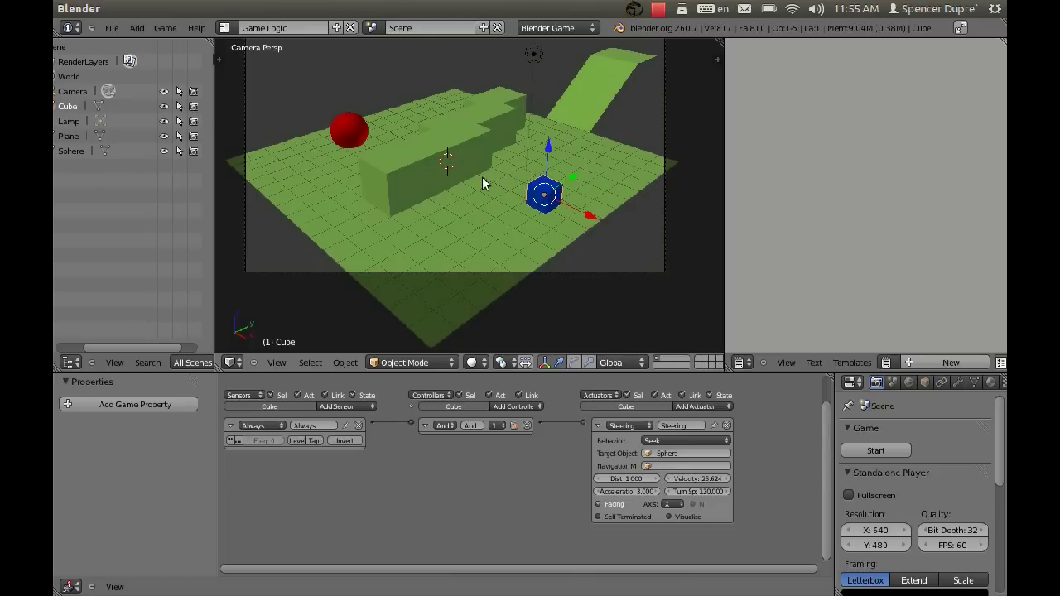
middle_drag(482, 176, 480, 260)
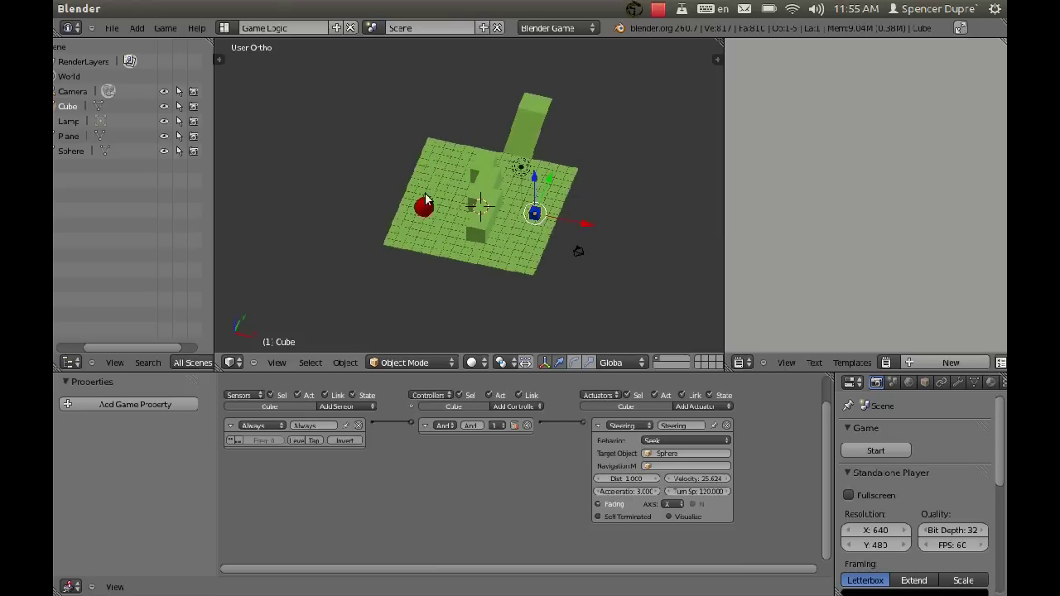
key(KP_0)
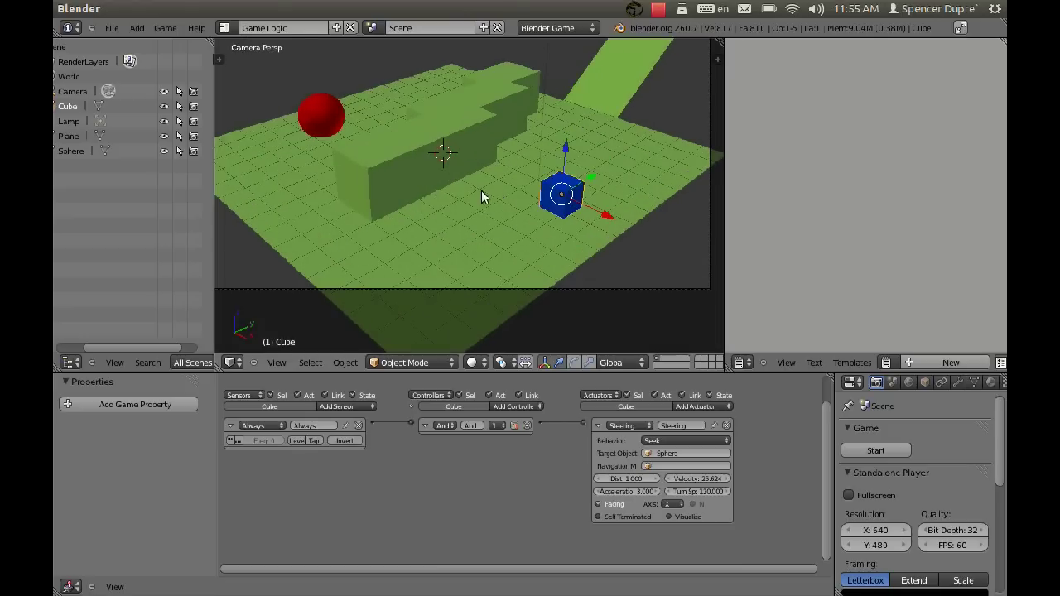
scroll(510, 256, down, 3)
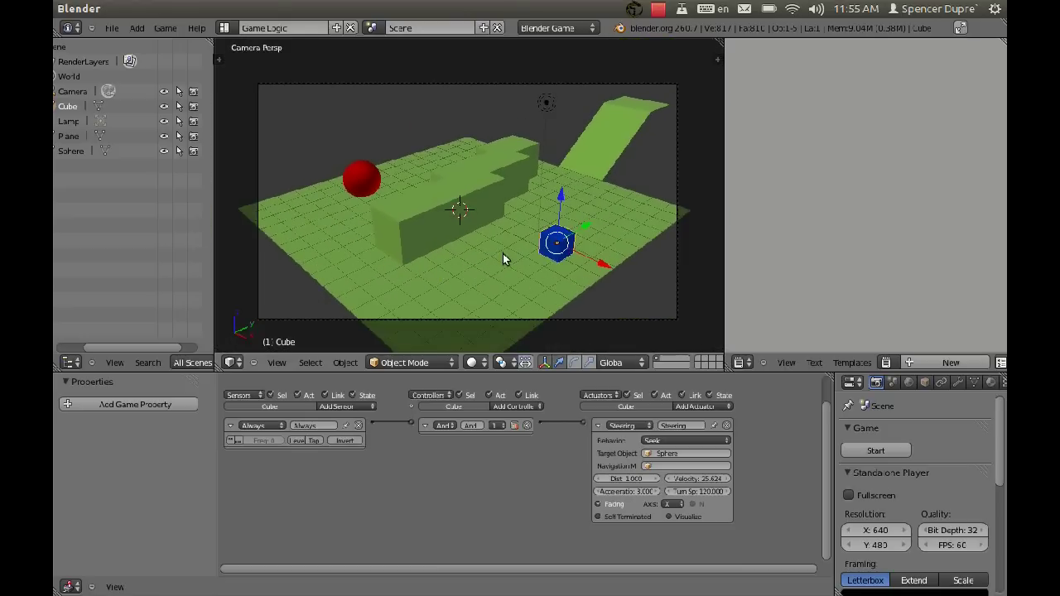
shift+middle_drag(503, 254, 507, 251)
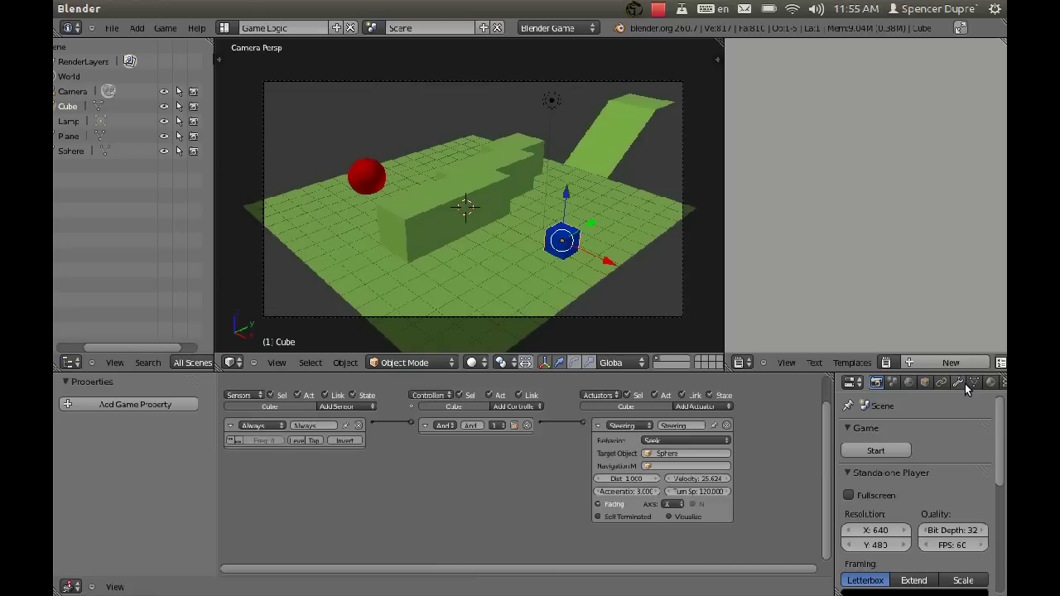
scroll(974, 380, down, 4)
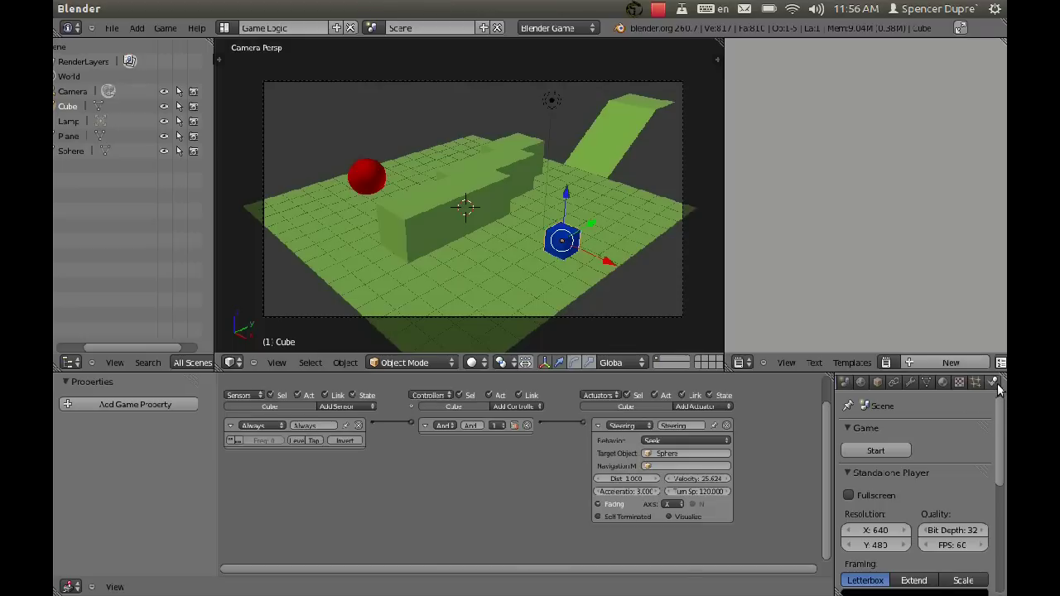
- Select the ground Plane and build a Navmesh from it under the Scene tab's Navigation mesh settings
right_click(417, 194)
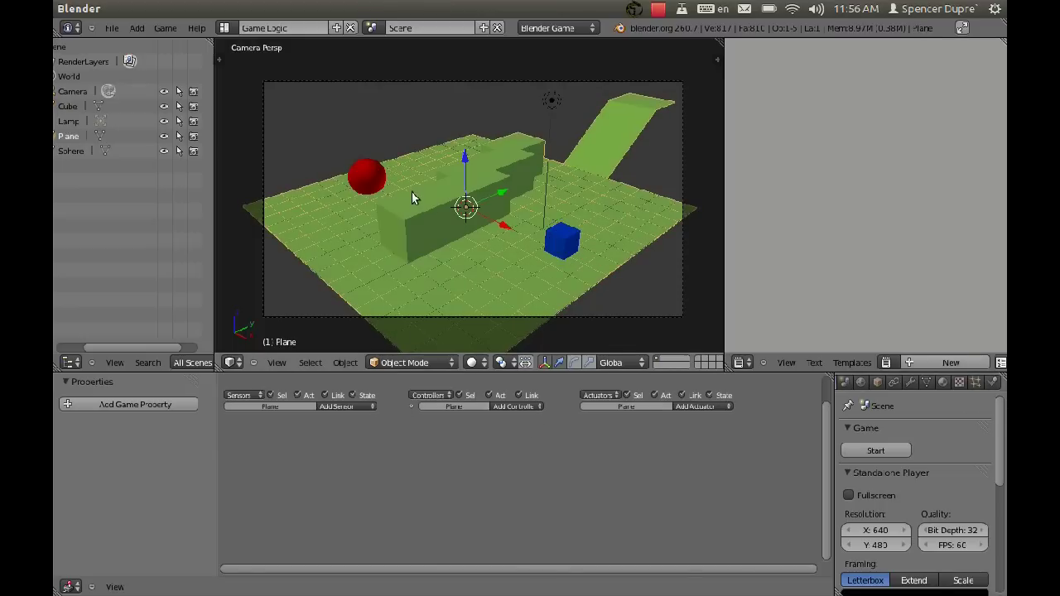
click(861, 382)
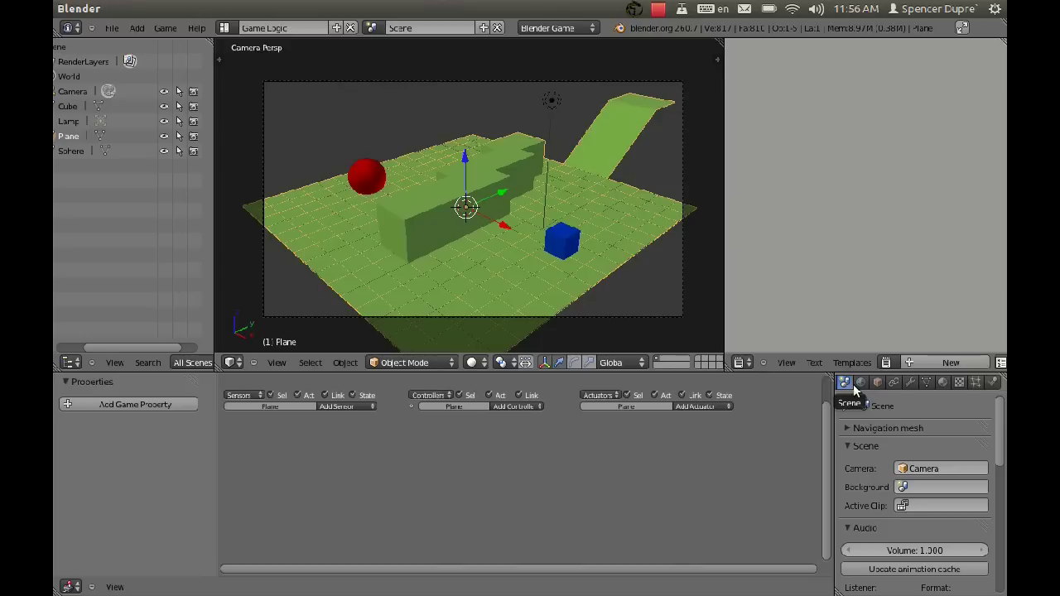
click(846, 429)
scroll(945, 425, down, 3)
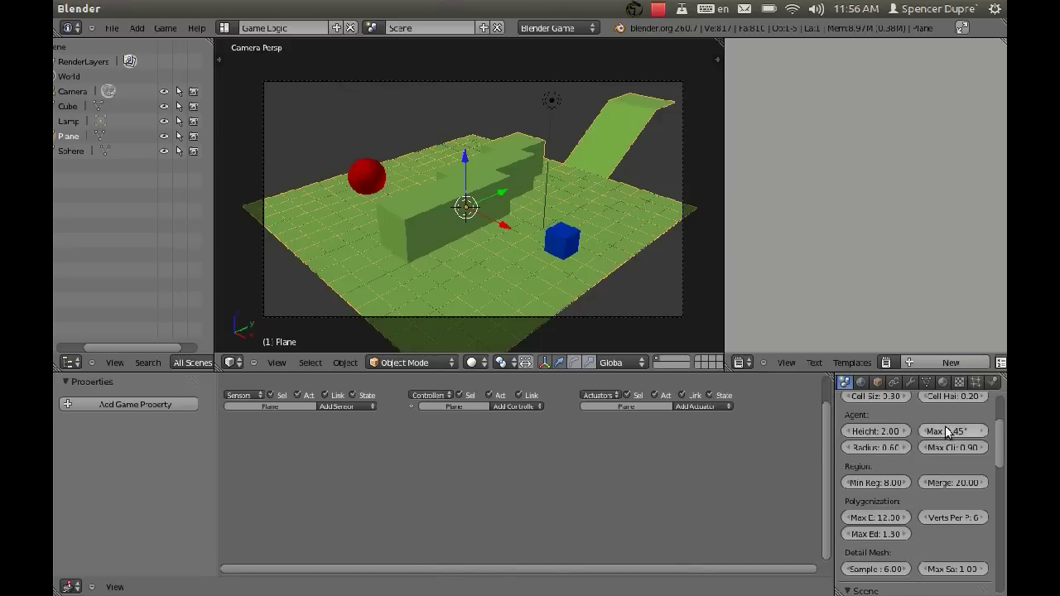
scroll(945, 426, up, 3)
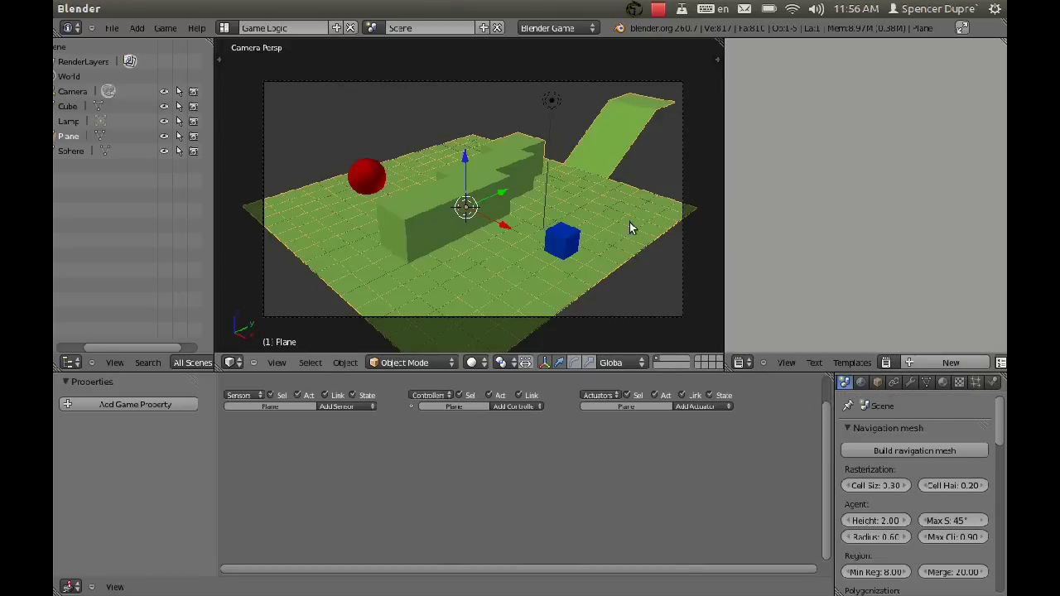
click(900, 452)
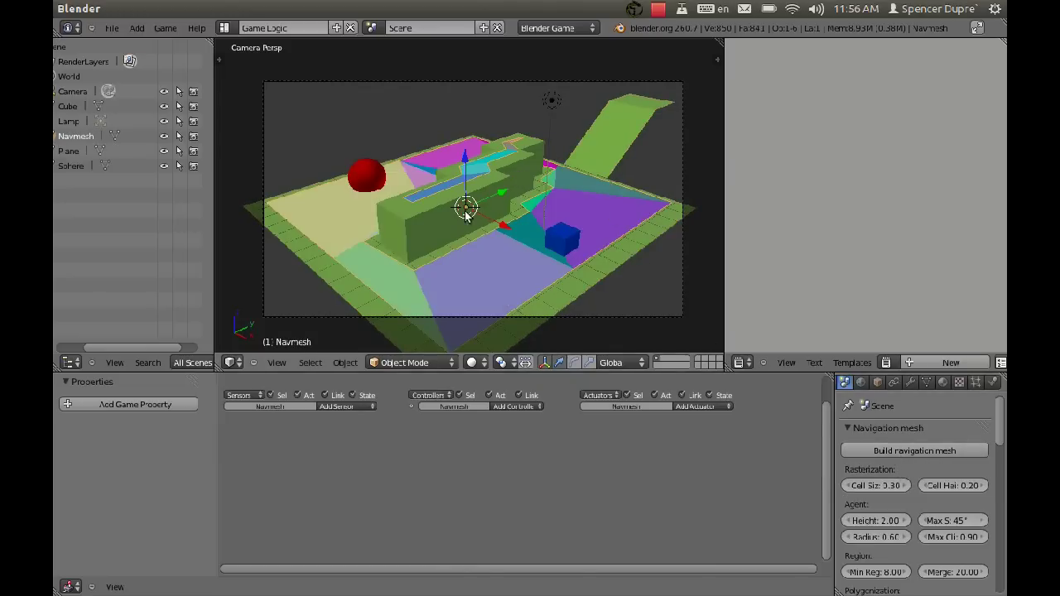
middle_drag(442, 228, 494, 254)
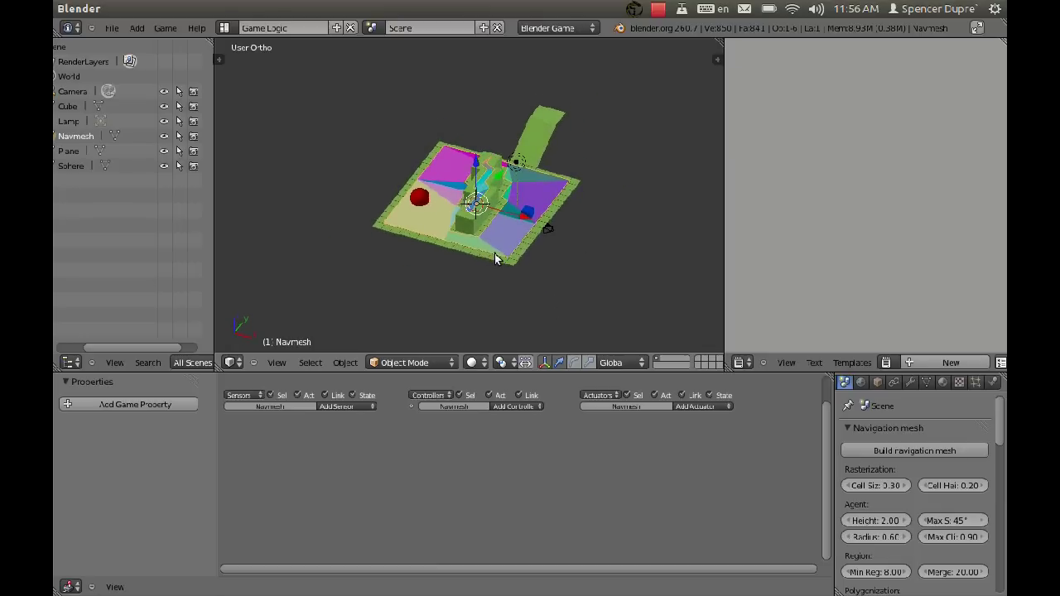
scroll(494, 253, up, 5)
scroll(503, 259, up, 1)
scroll(503, 258, down, 3)
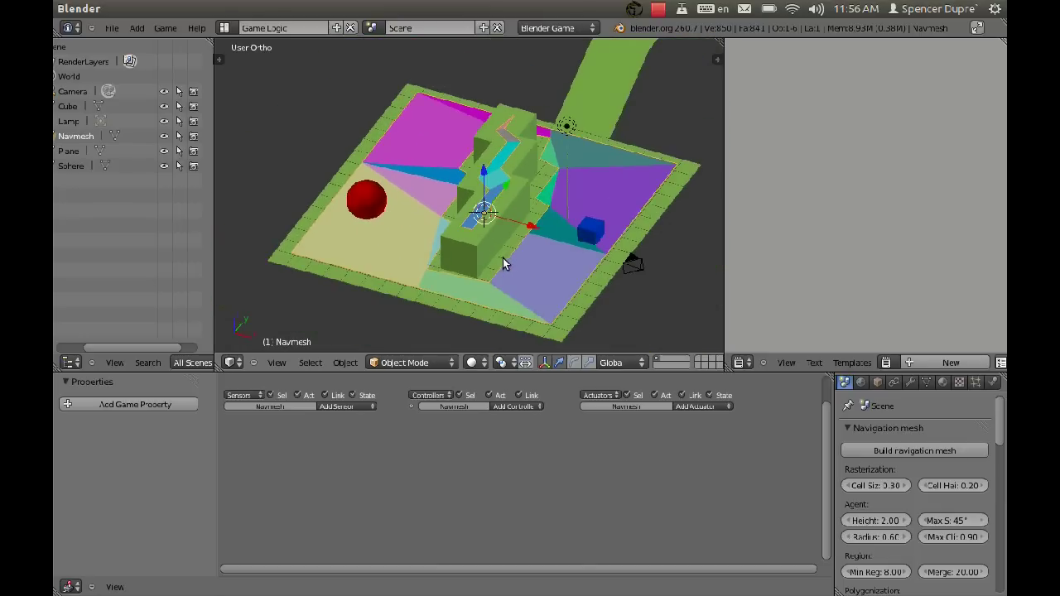
scroll(501, 256, up, 3)
scroll(495, 256, down, 2)
middle_drag(490, 259, 450, 237)
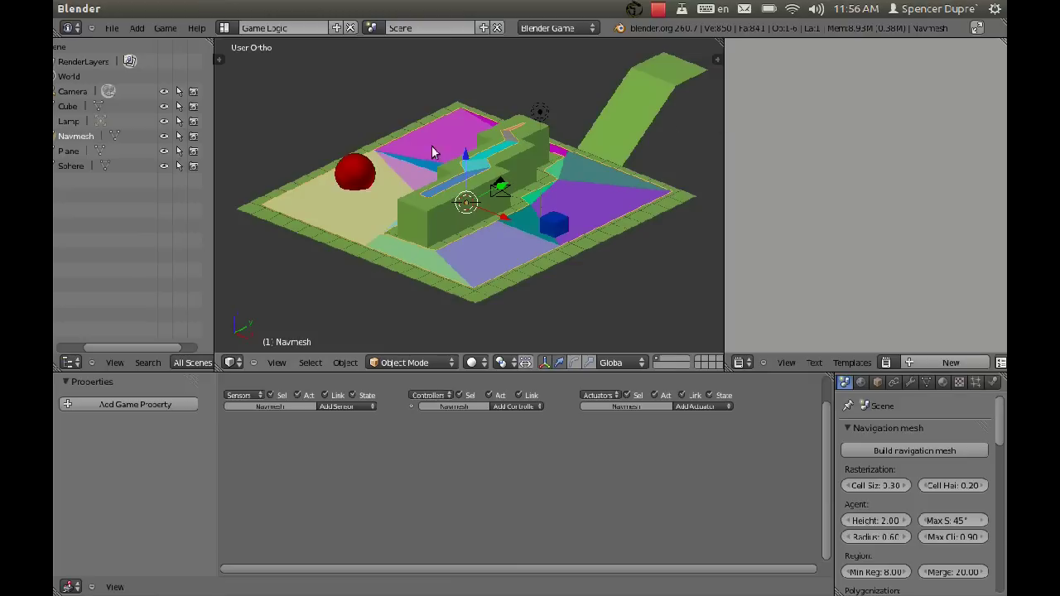
scroll(451, 172, up, 5)
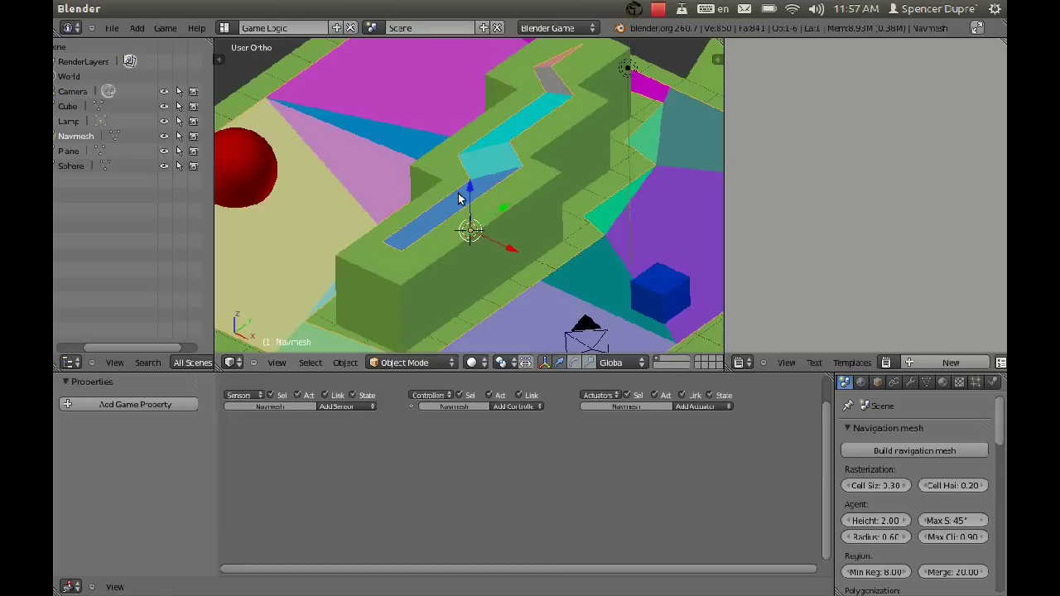
scroll(477, 211, down, 1)
scroll(477, 216, down, 1)
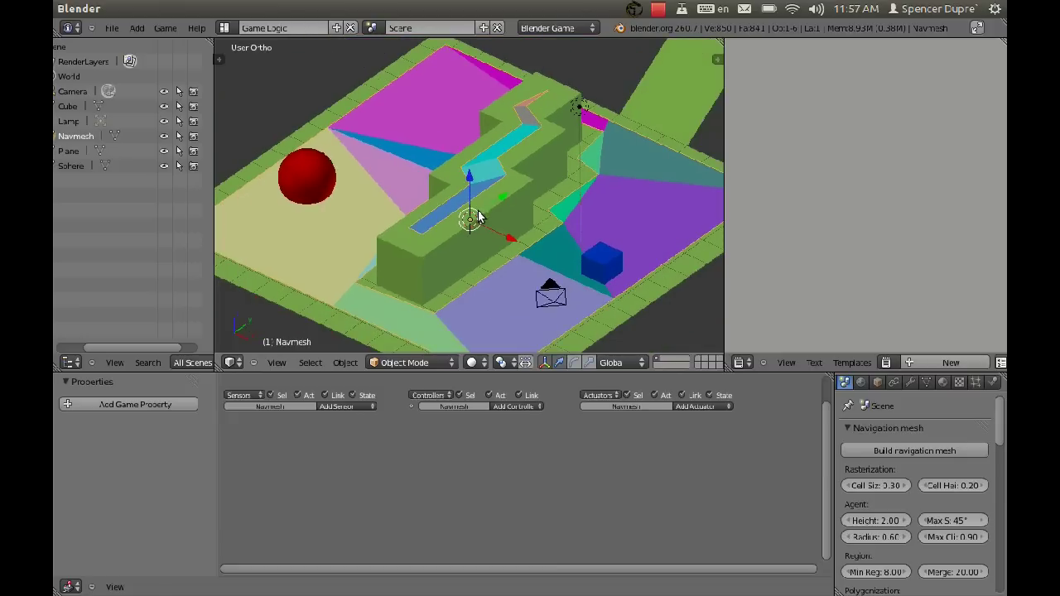
middle_drag(473, 218, 495, 171)
middle_drag(511, 230, 506, 224)
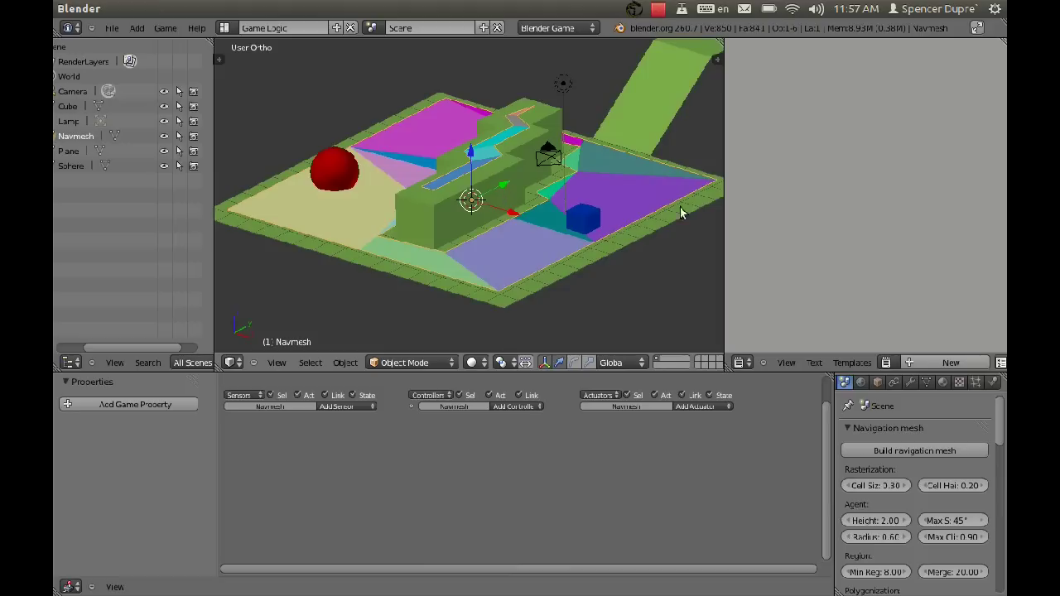
right_click(596, 214)
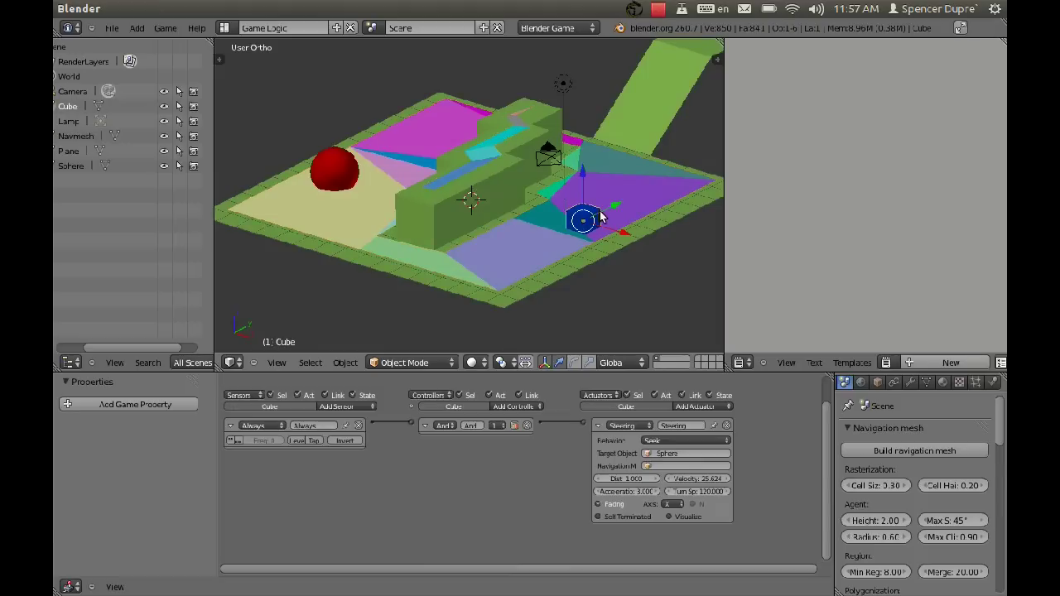
- Assign Navmesh as the Steering actuator's Navigation Mesh, reselect the cube, and test-run the game
click(686, 465)
click(679, 505)
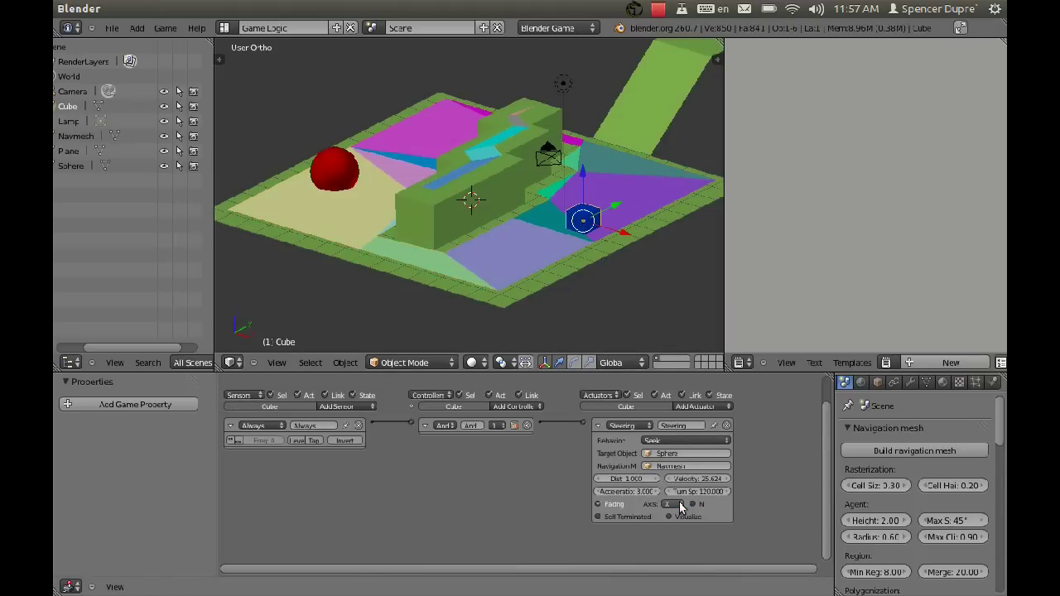
right_click(528, 227)
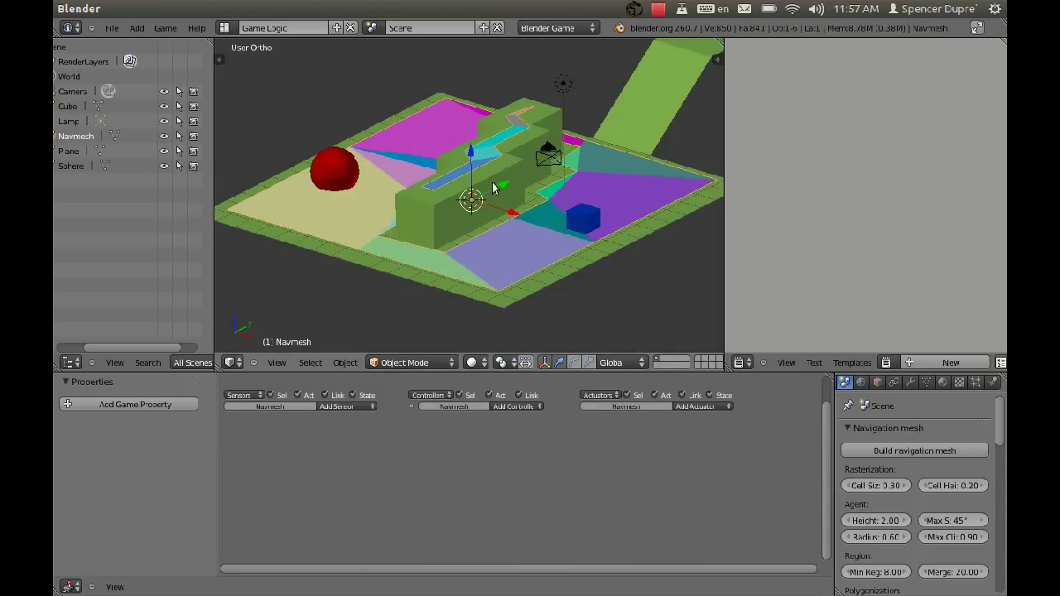
right_click(580, 219)
key(p)
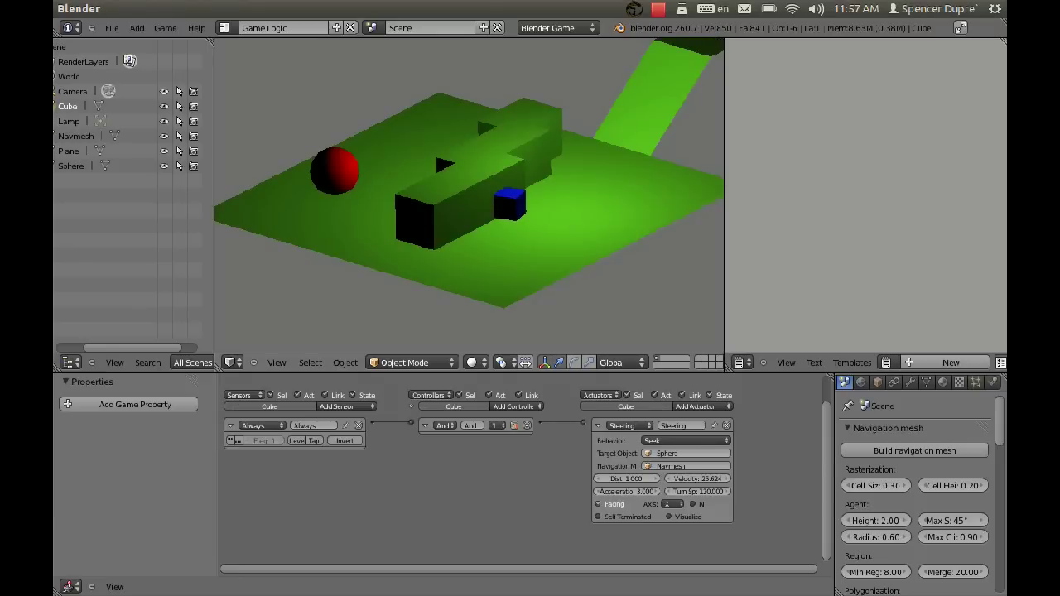
key(Escape)
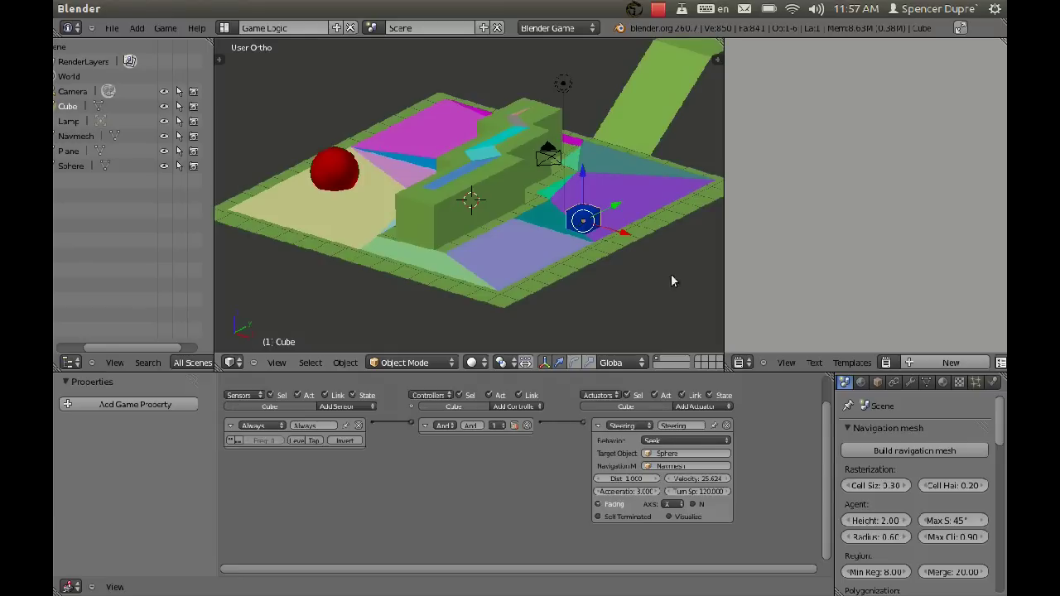
- Set the steering Behavior to Path following, test-run the game twice, then select the red sphere
click(704, 441)
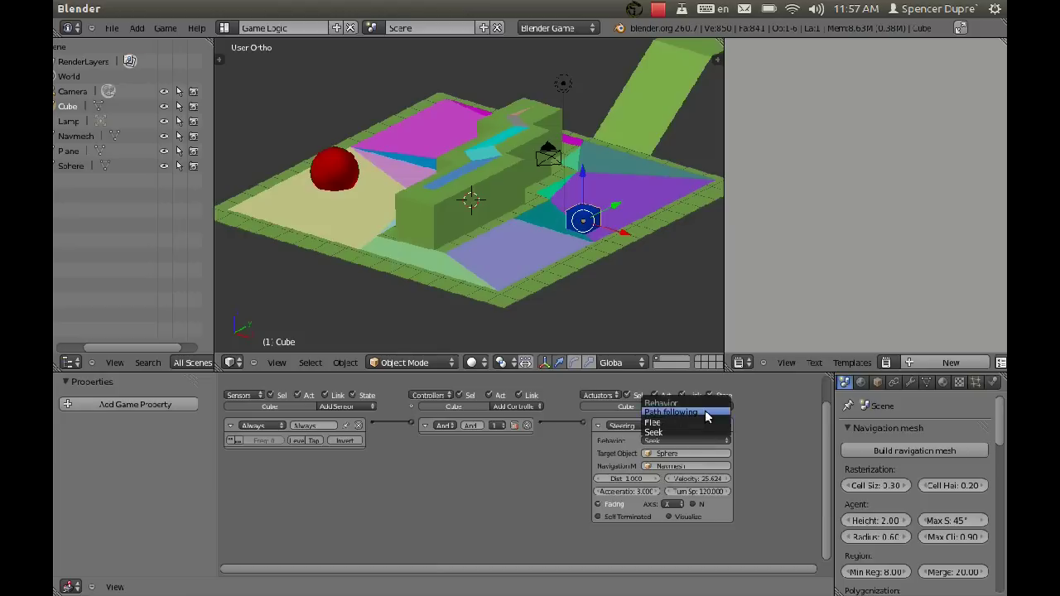
click(705, 411)
key(p)
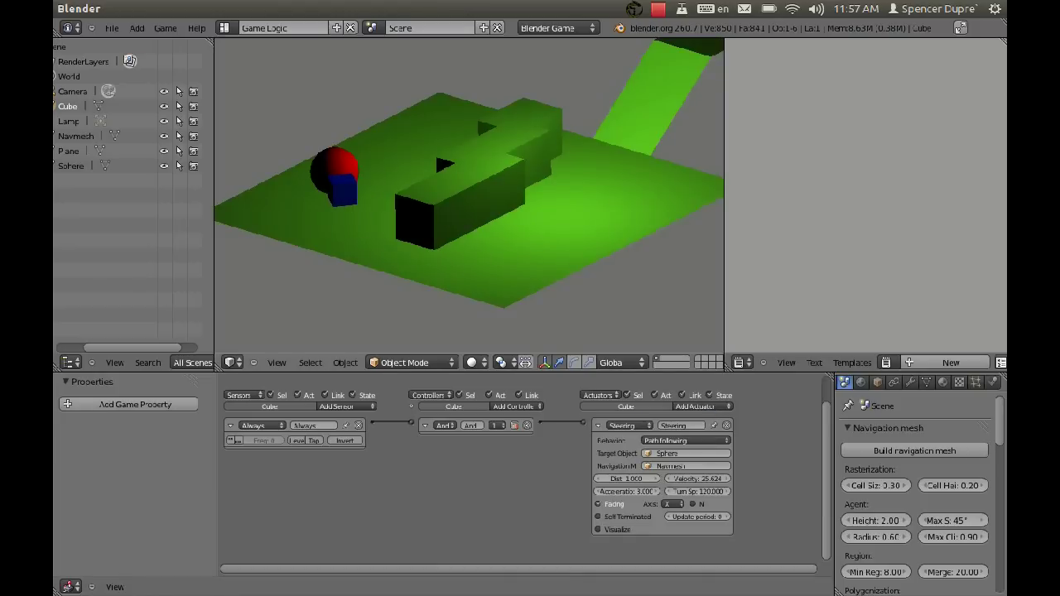
key(Escape)
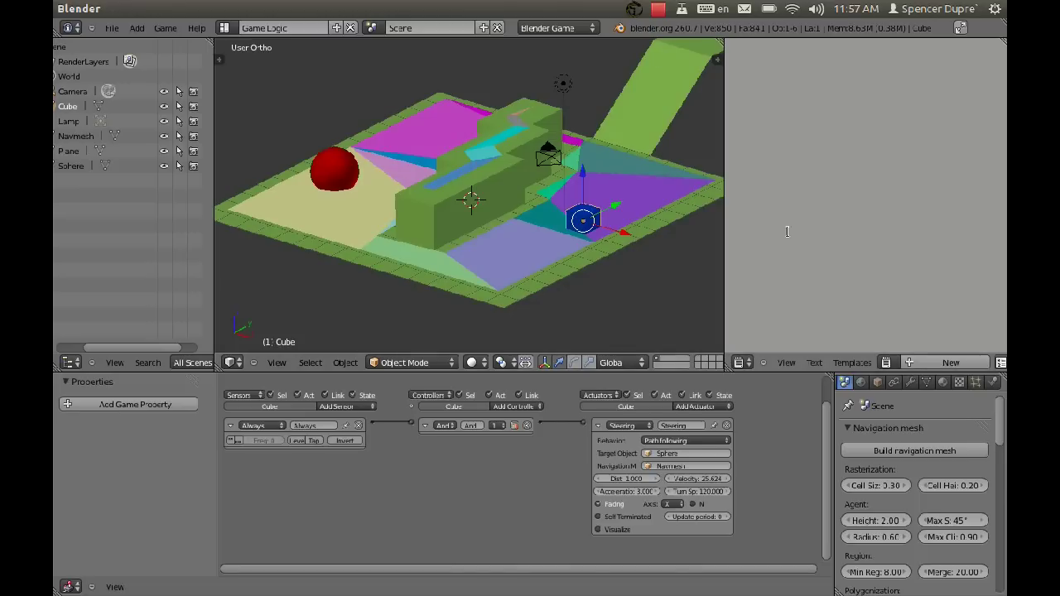
key(p)
key(Escape)
scroll(595, 173, down, 3)
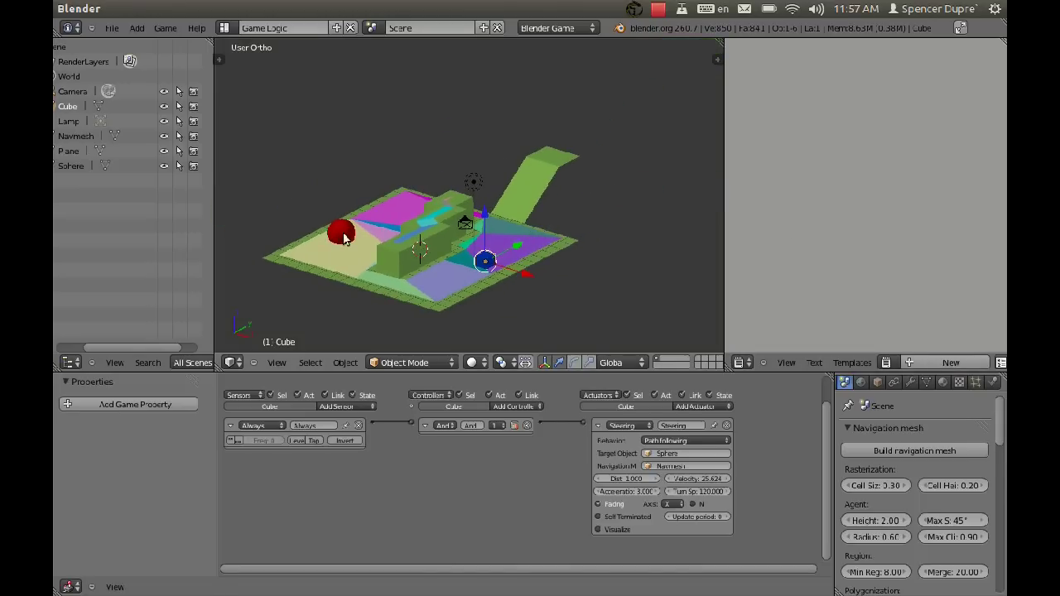
right_click(340, 233)
- Move the red sphere onto the ramp's top ledge, keeping its height fixed with Shift+Z
key(g)
click(553, 158)
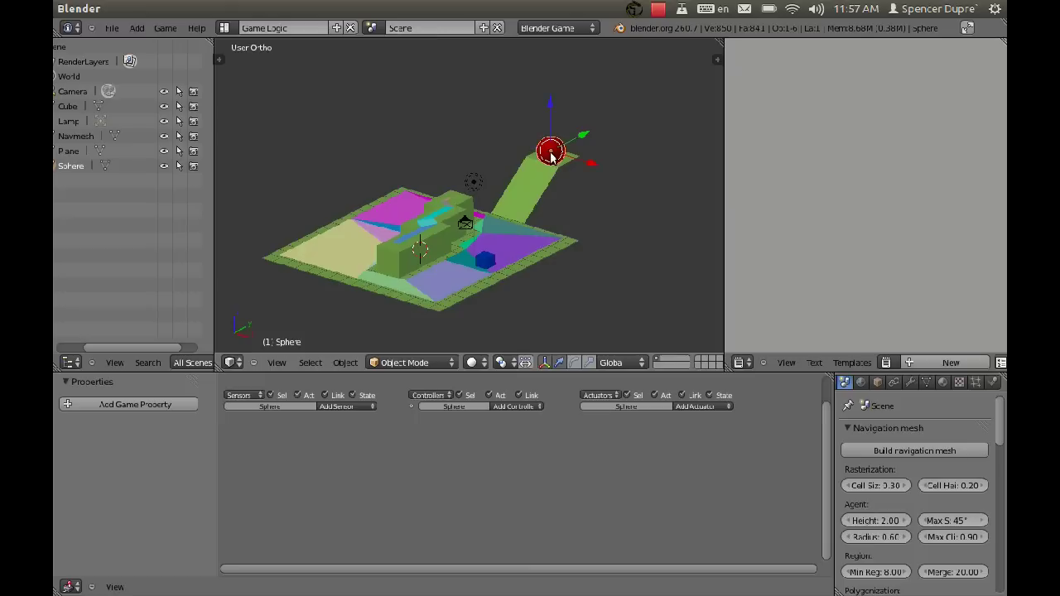
key(KP_1)
key(g)
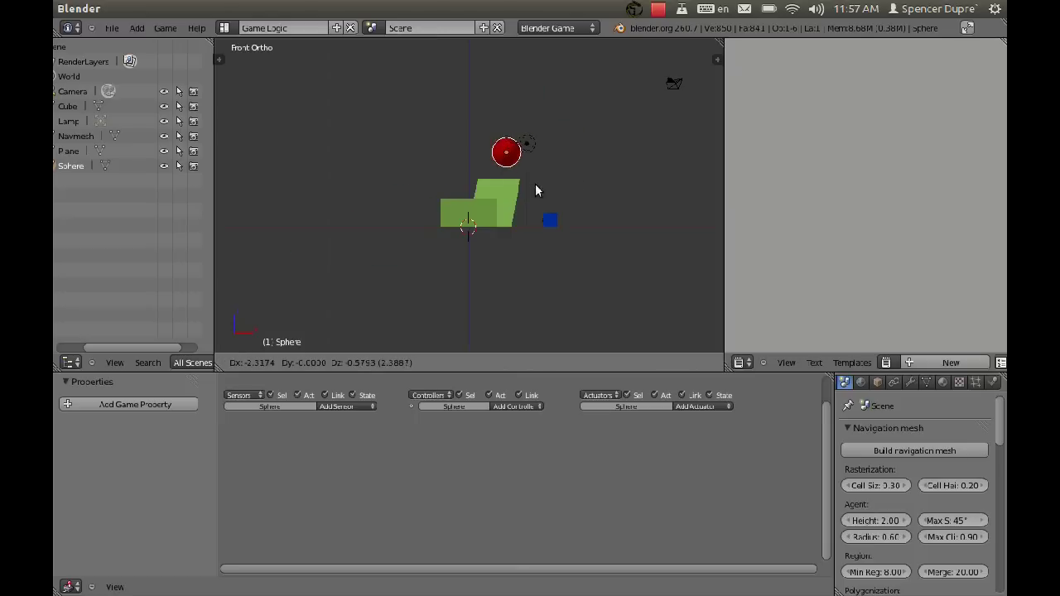
click(530, 197)
middle_drag(531, 197, 508, 217)
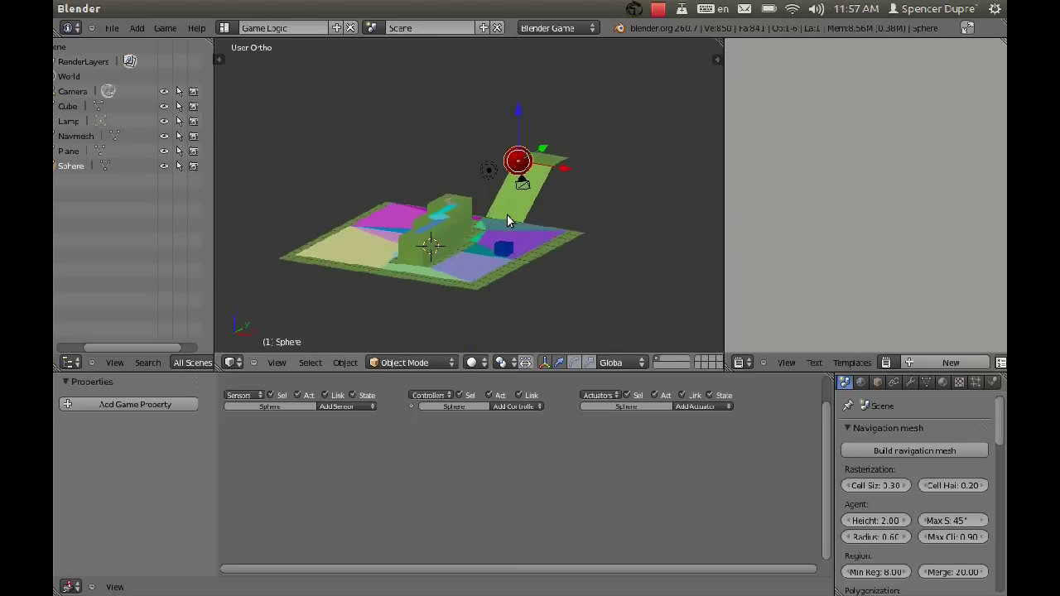
key(g)
key(shift+z)
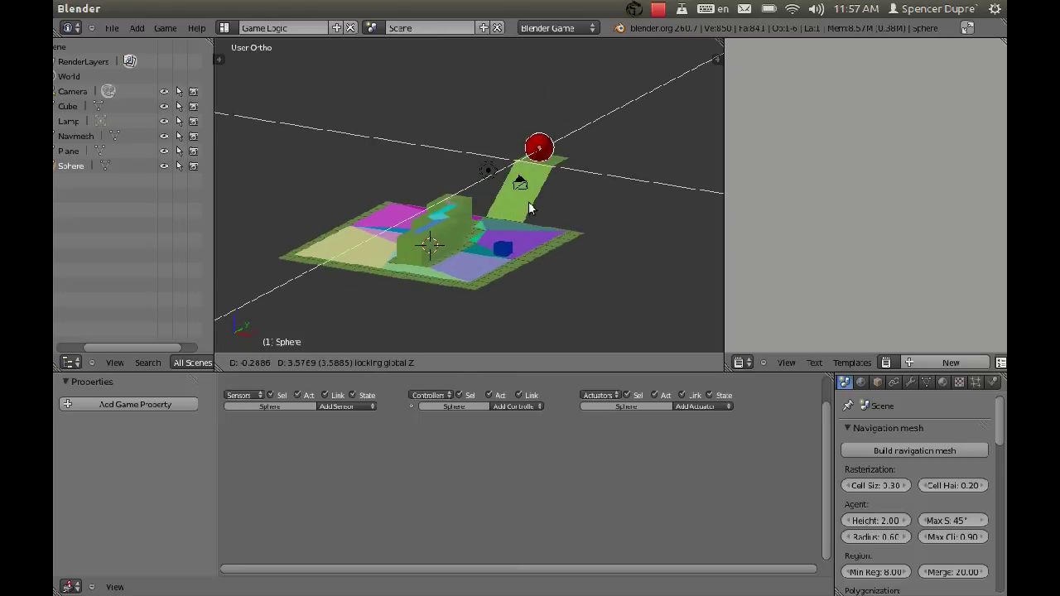
click(528, 202)
middle_drag(530, 205, 539, 212)
scroll(538, 212, up, 2)
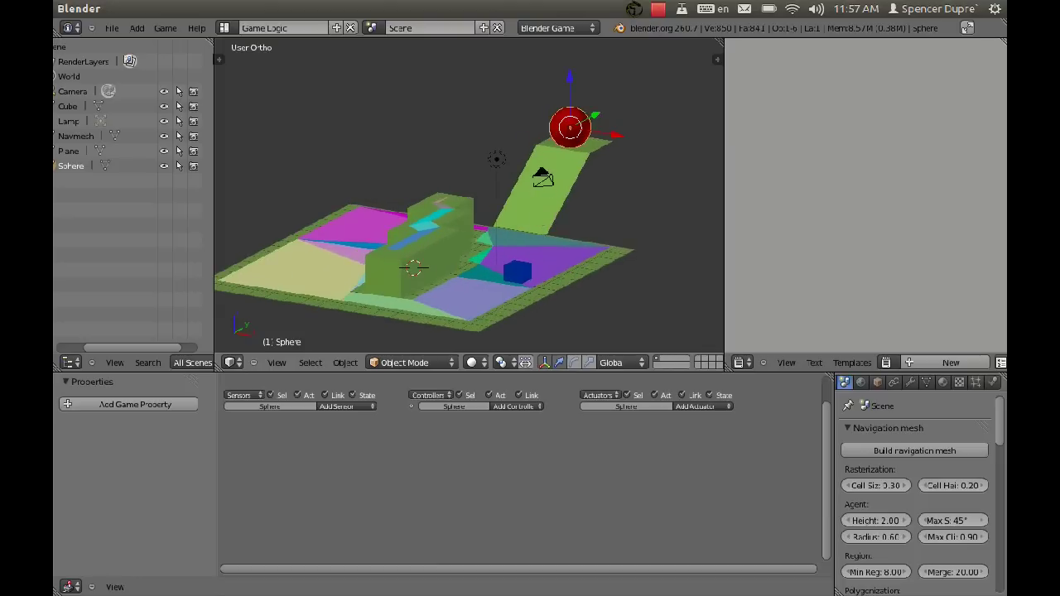
- Test-run the game to watch the cube climb toward the sphere
key(p)
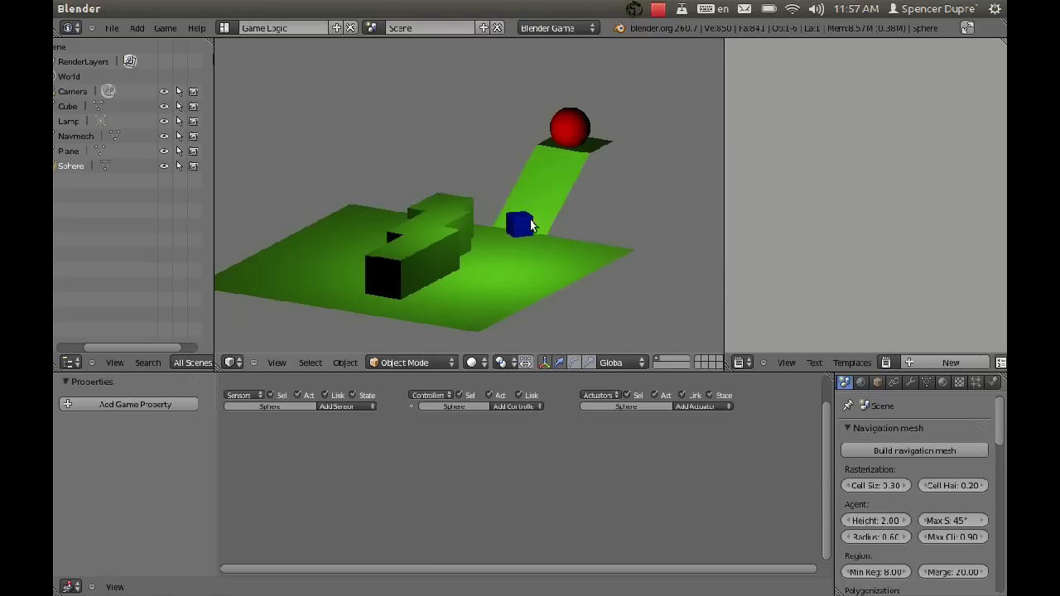
key(Escape)
middle_drag(540, 208, 451, 223)
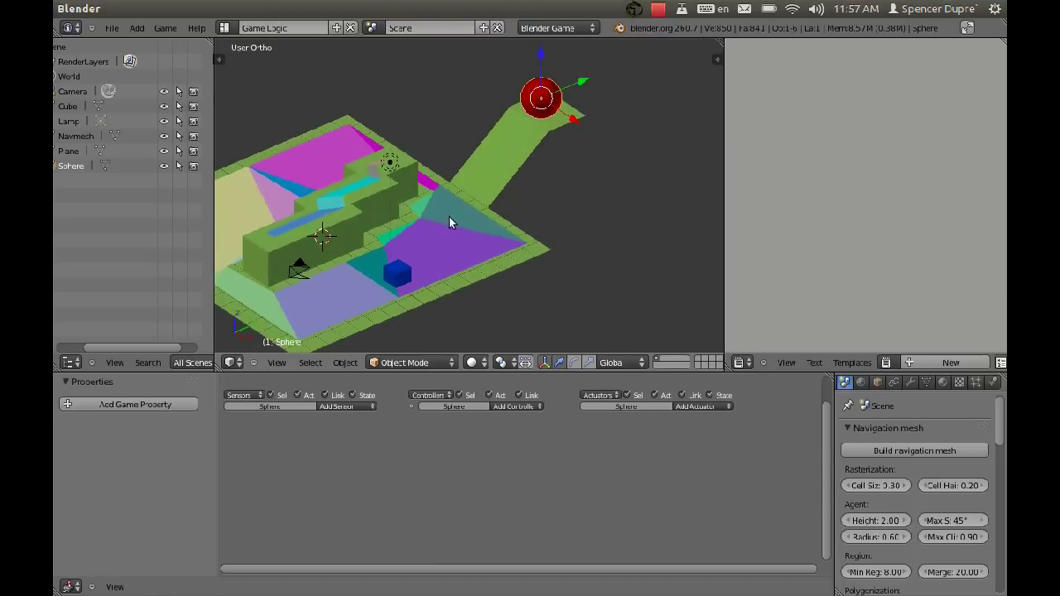
- Select the Plane and raise the navigation mesh Max Slope from 45° to 75.78°
right_click(514, 145)
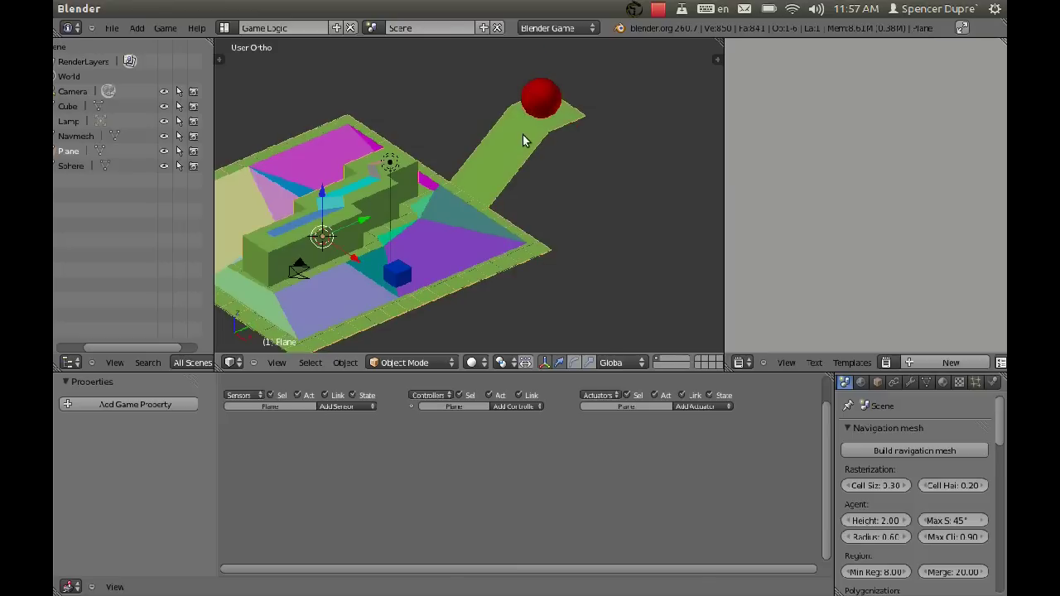
scroll(530, 192, up, 3)
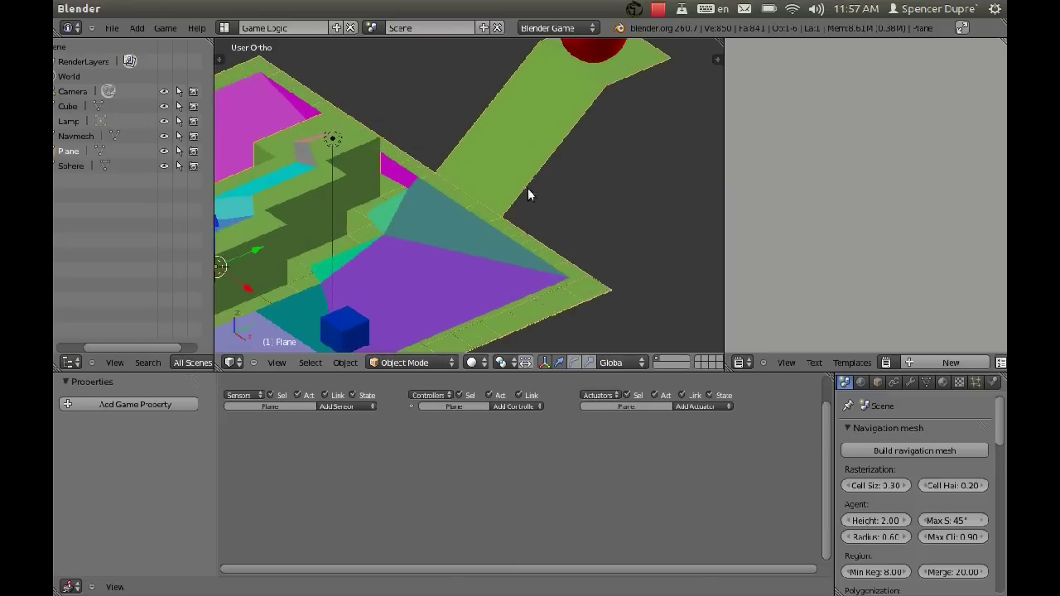
scroll(496, 224, down, 4)
middle_drag(464, 253, 492, 270)
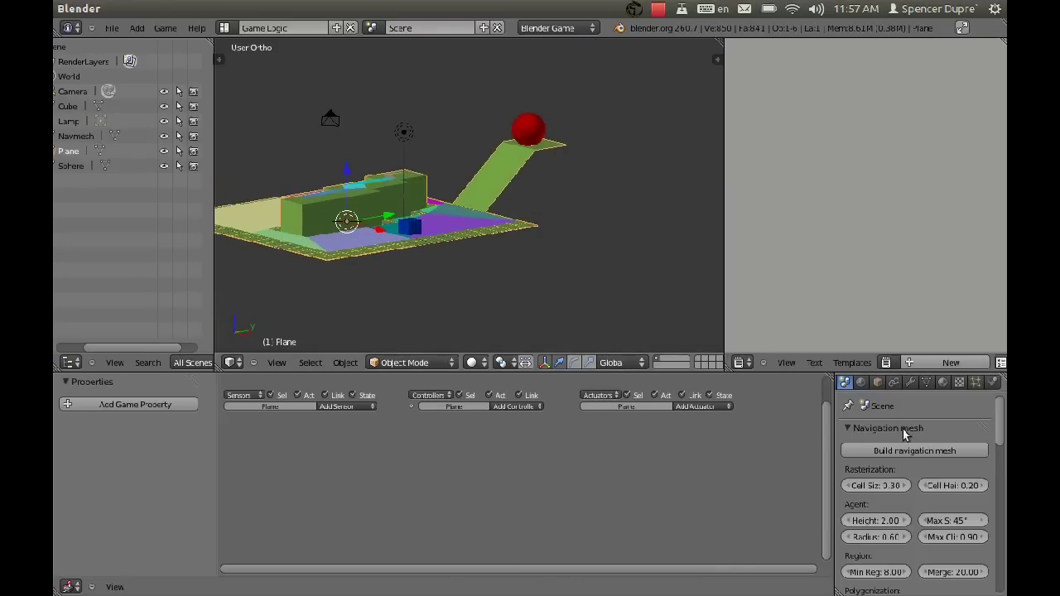
scroll(906, 432, down, 3)
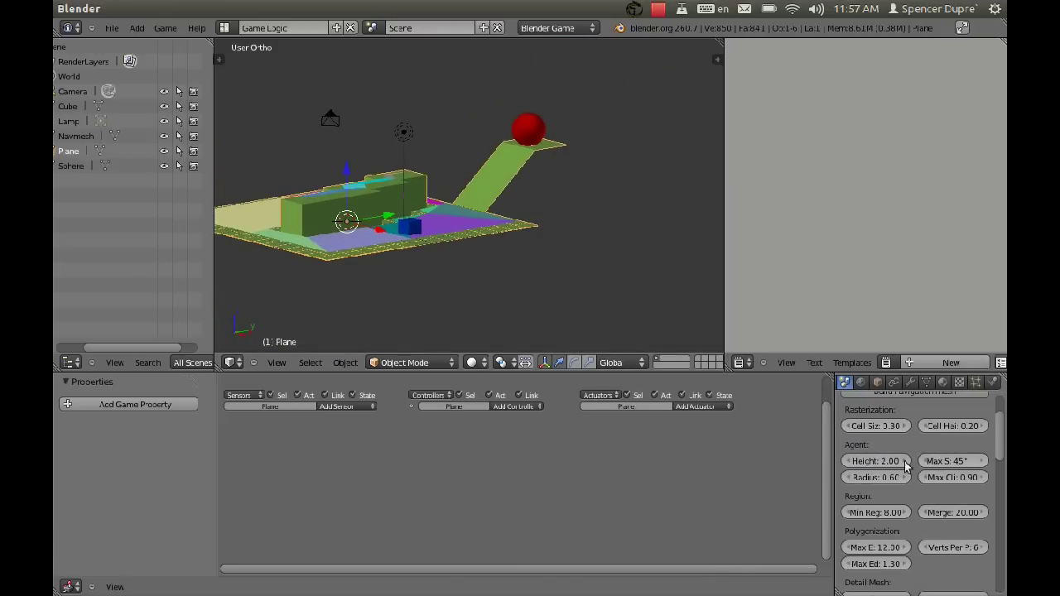
scroll(881, 453, down, 1)
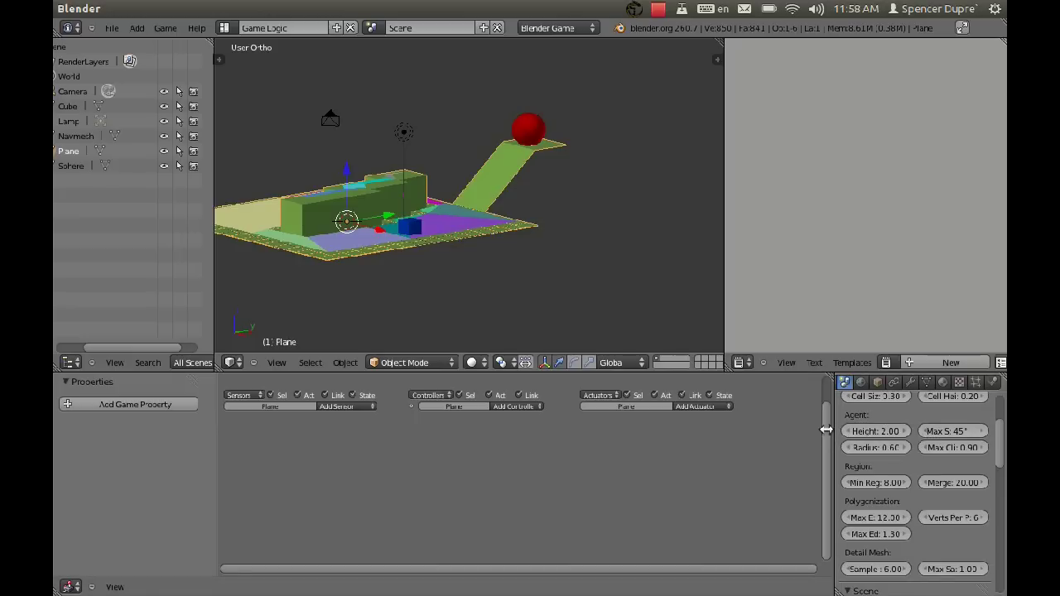
drag(833, 426, 762, 421)
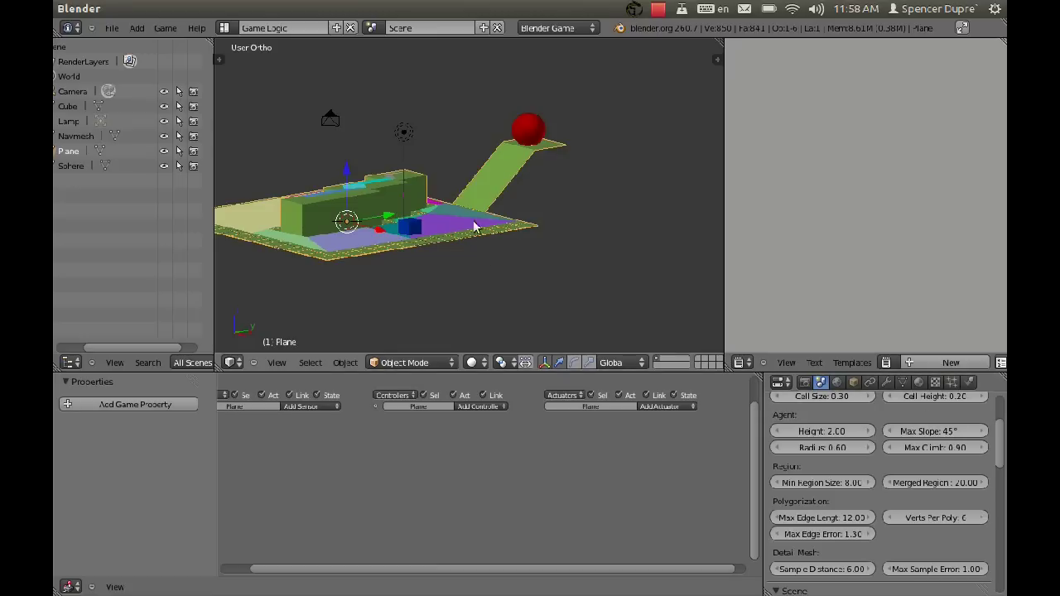
drag(927, 432, 989, 445)
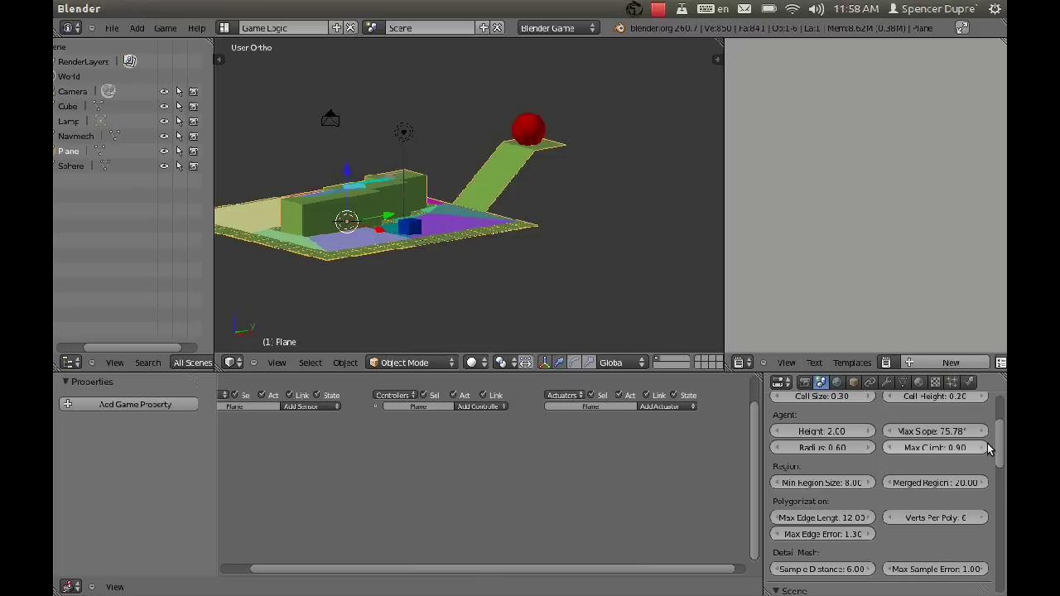
right_click(500, 229)
- Delete the old Navmesh and build a new navigation mesh from the Plane
key(x)
click(461, 224)
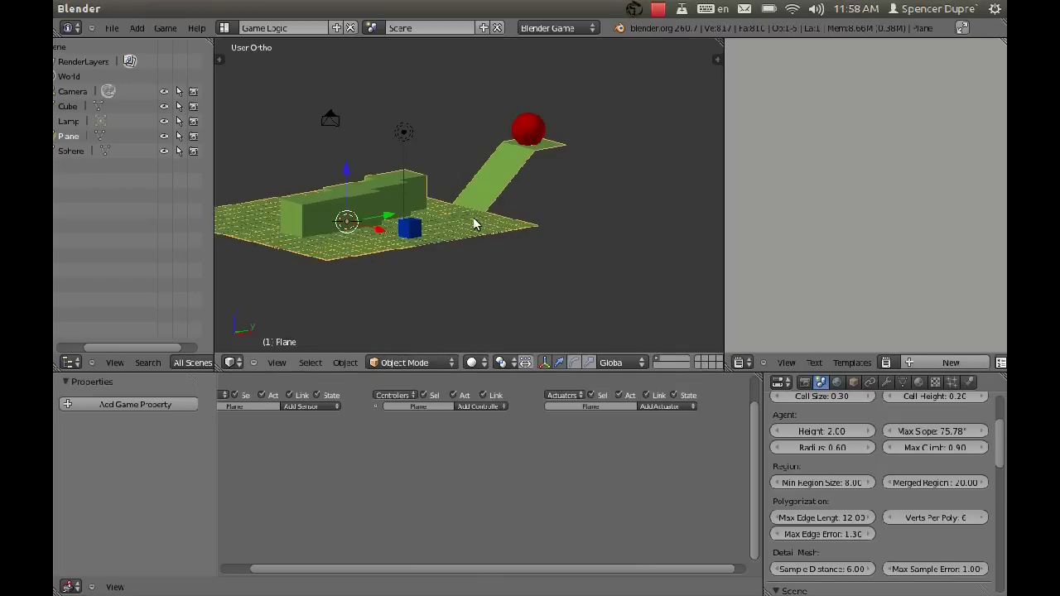
scroll(901, 444, up, 4)
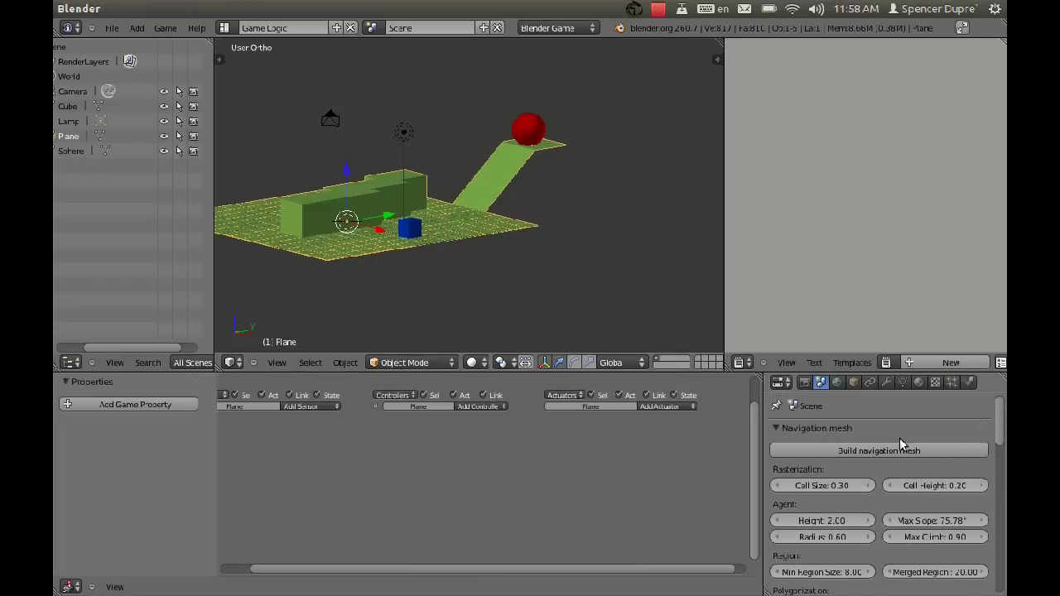
click(900, 444)
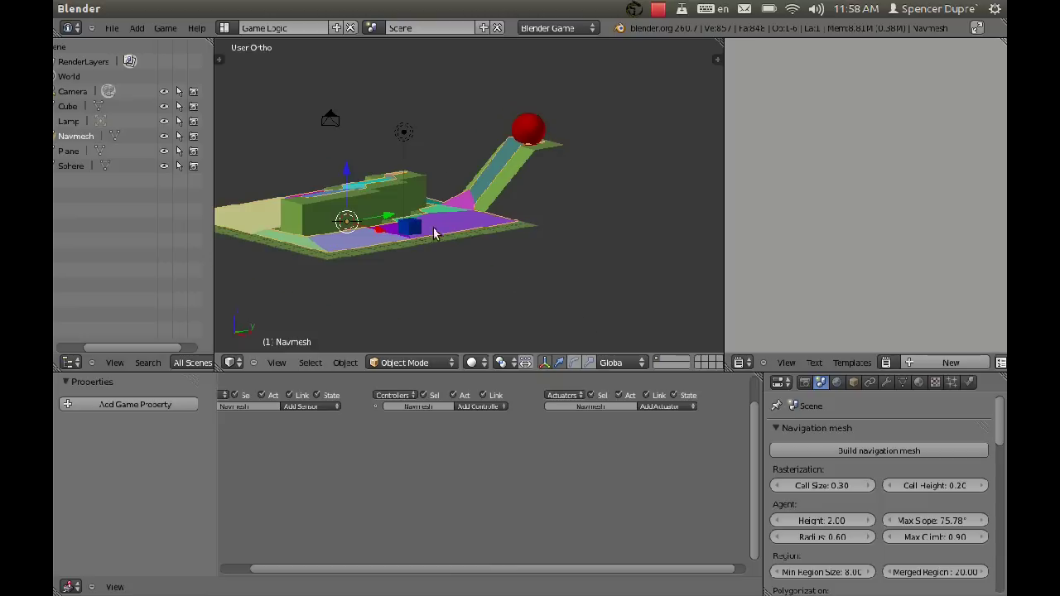
- Inspect the rebuilt navmesh covering the ramp and test-run the game
middle_drag(433, 228, 429, 203)
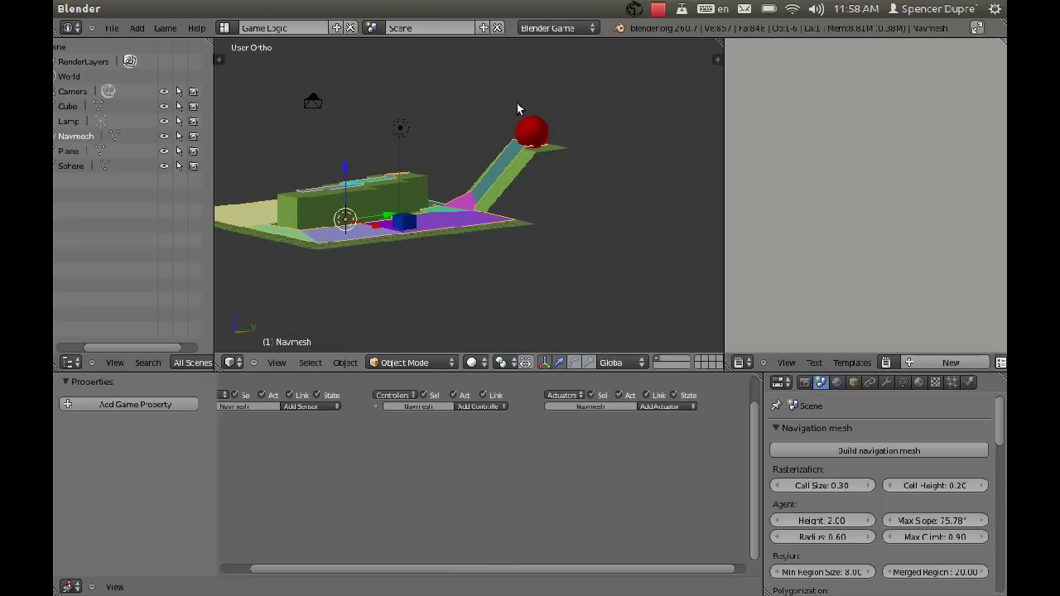
middle_drag(489, 190, 509, 265)
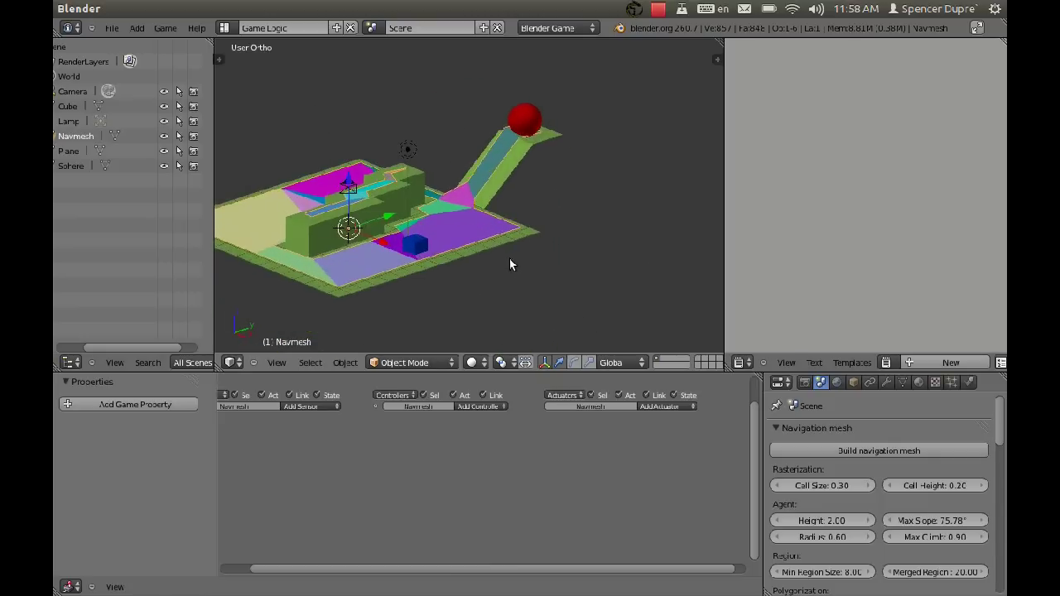
key(p)
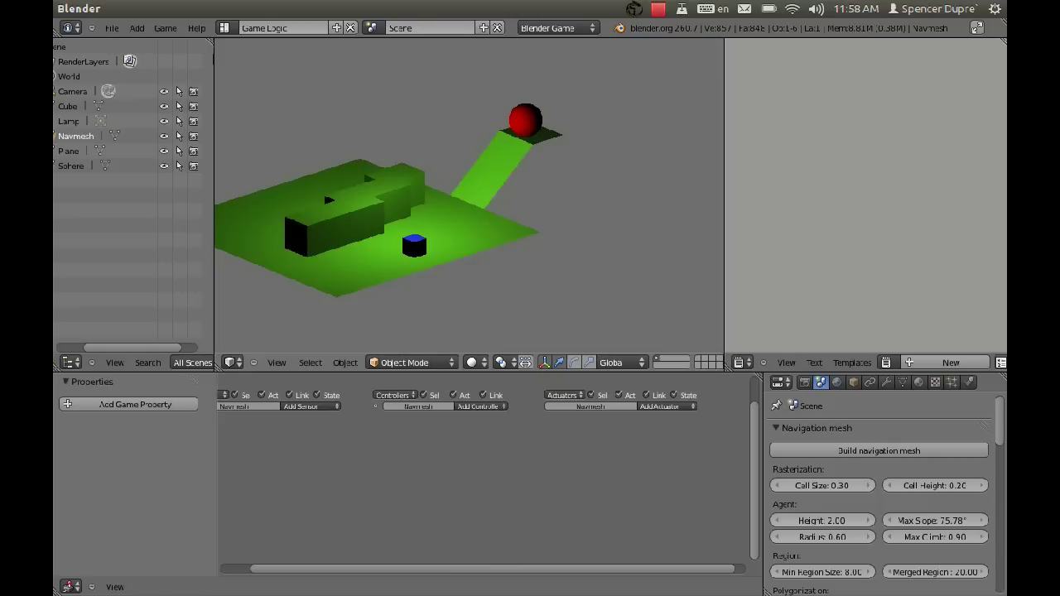
key(Escape)
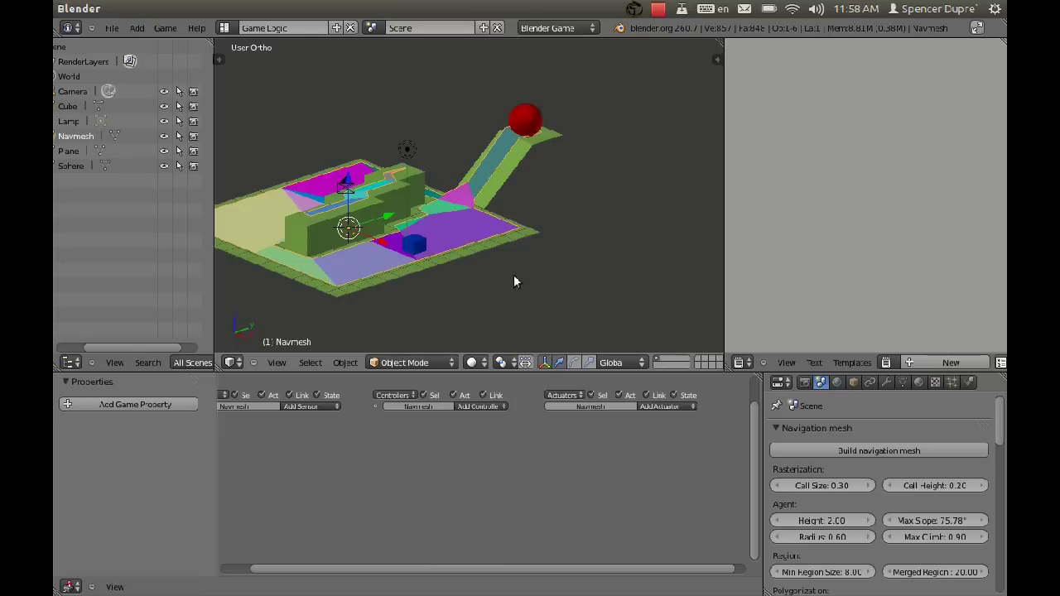
- Set the cube's Steering Navigation Mesh to the new Navmesh, test twice, and lower Velocity to 4.924
right_click(427, 240)
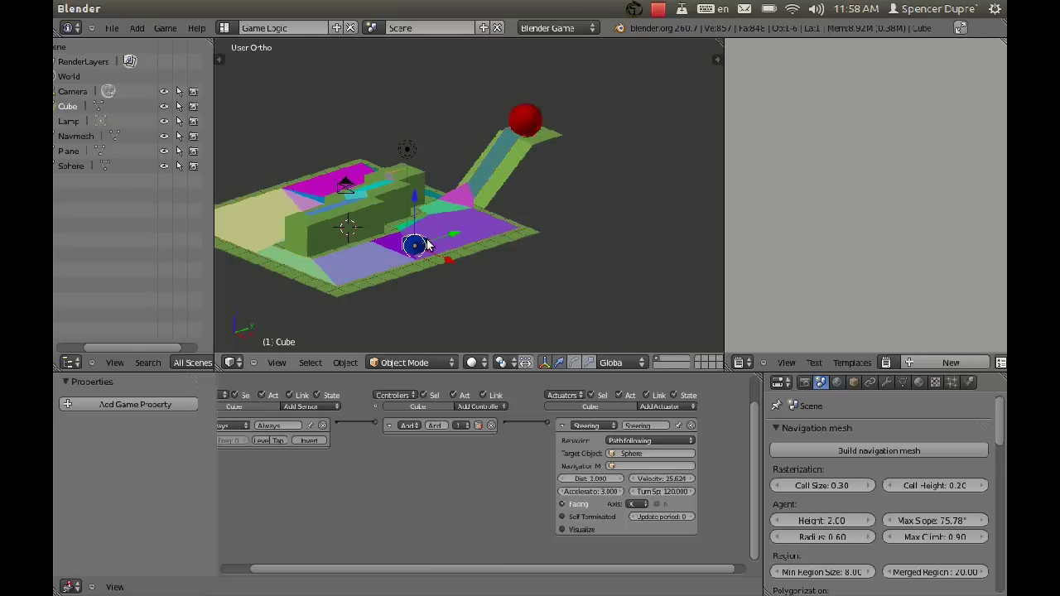
click(646, 466)
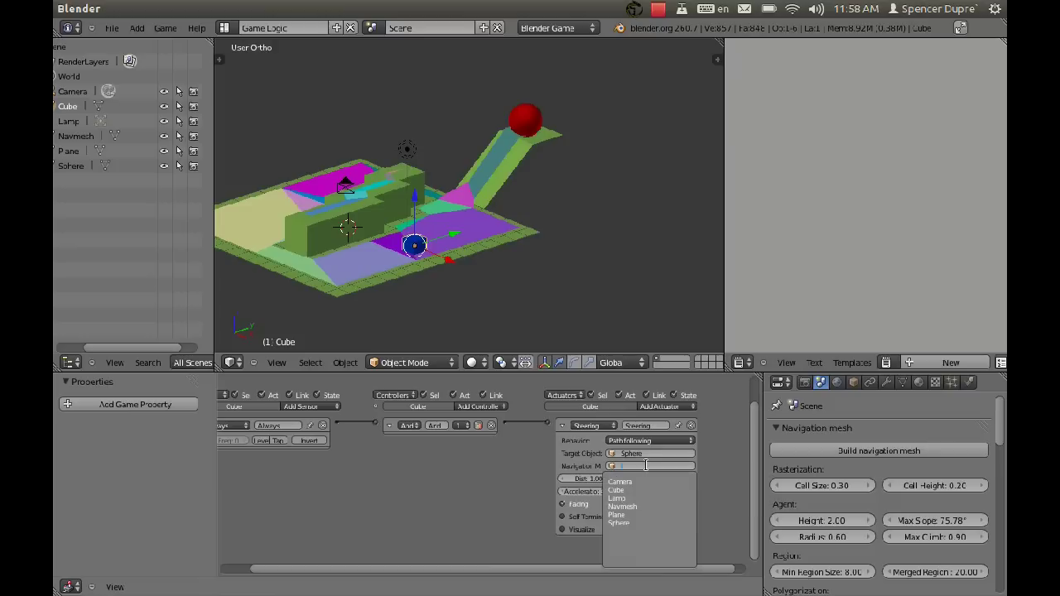
click(642, 506)
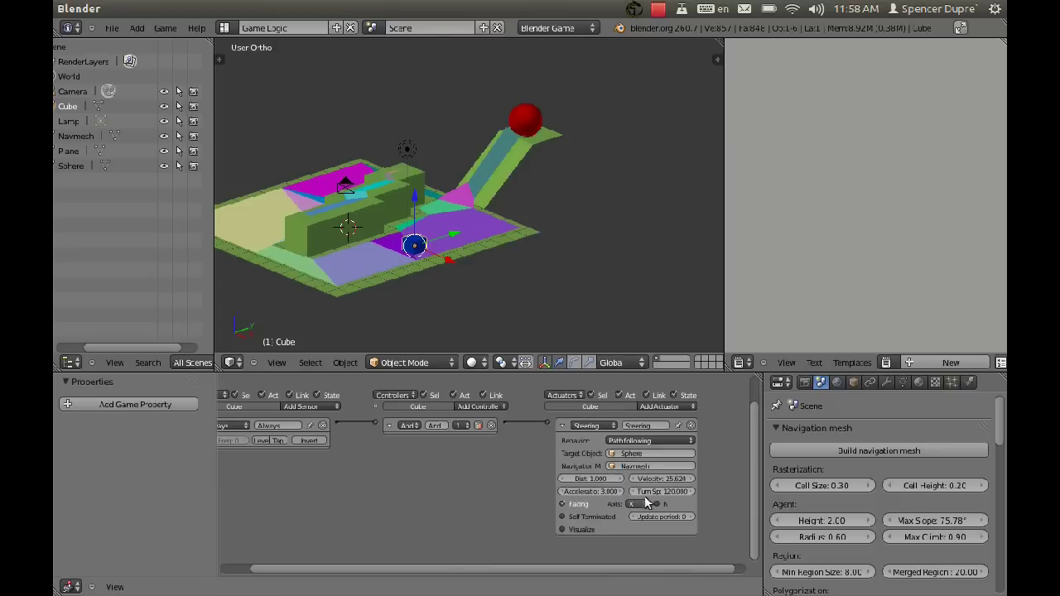
key(p)
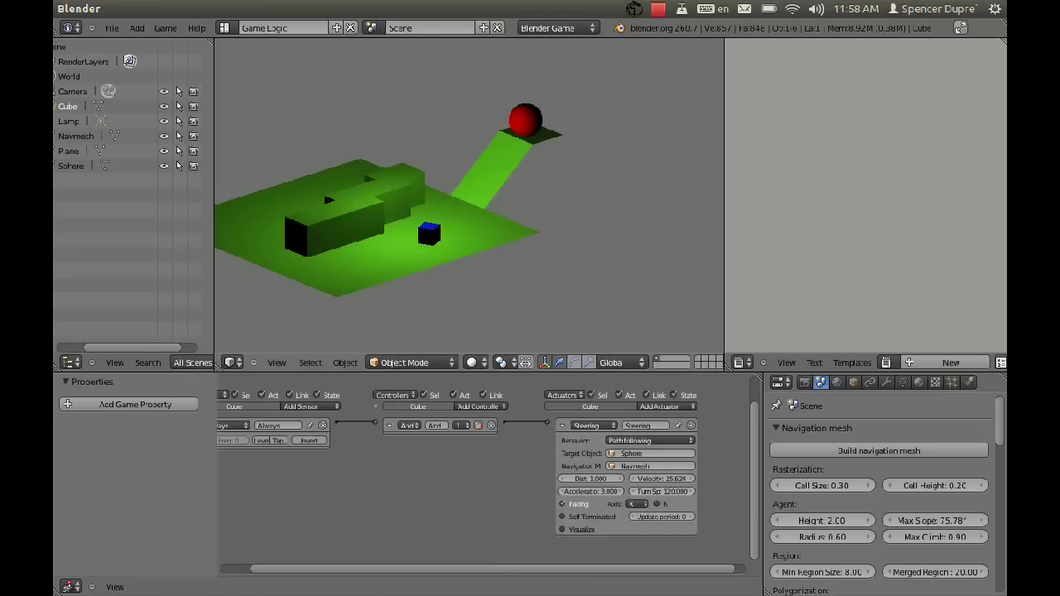
key(Escape)
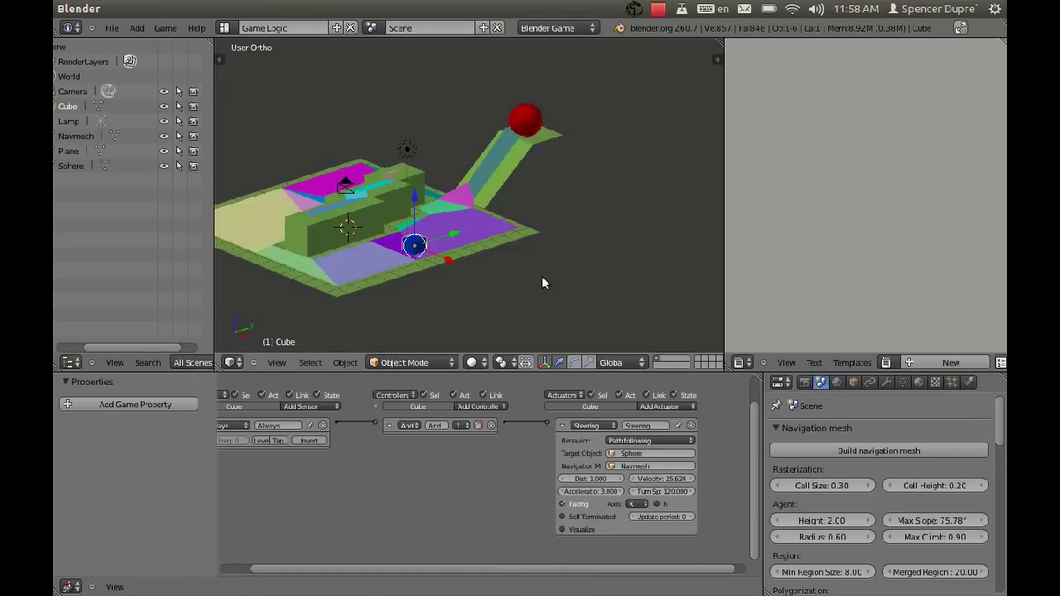
key(p)
key(Escape)
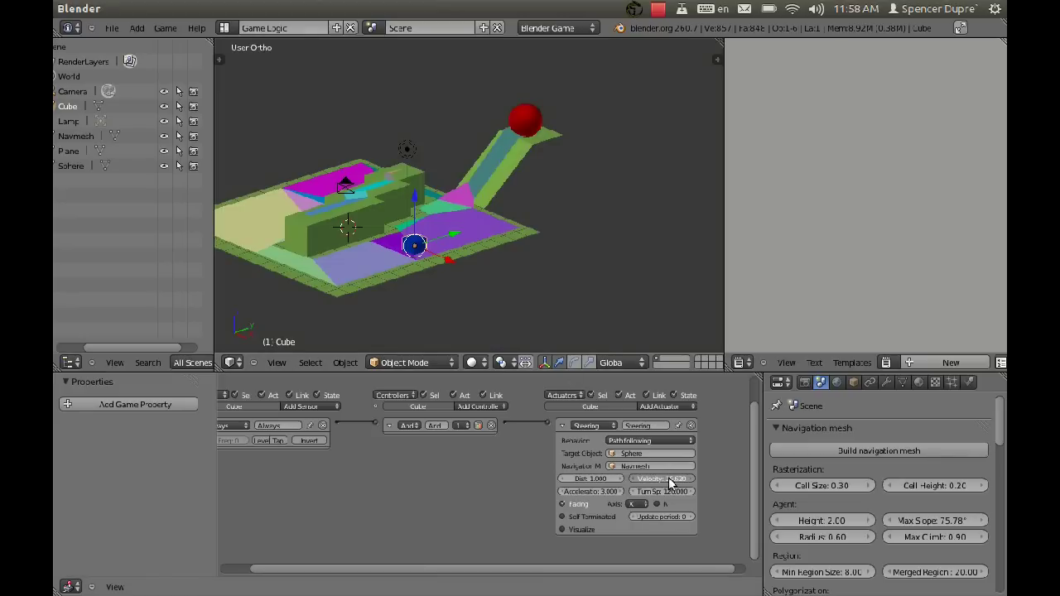
drag(670, 483, 625, 483)
- Test-run the game several times at velocity 4.924 to watch the cube reach the sphere
key(p)
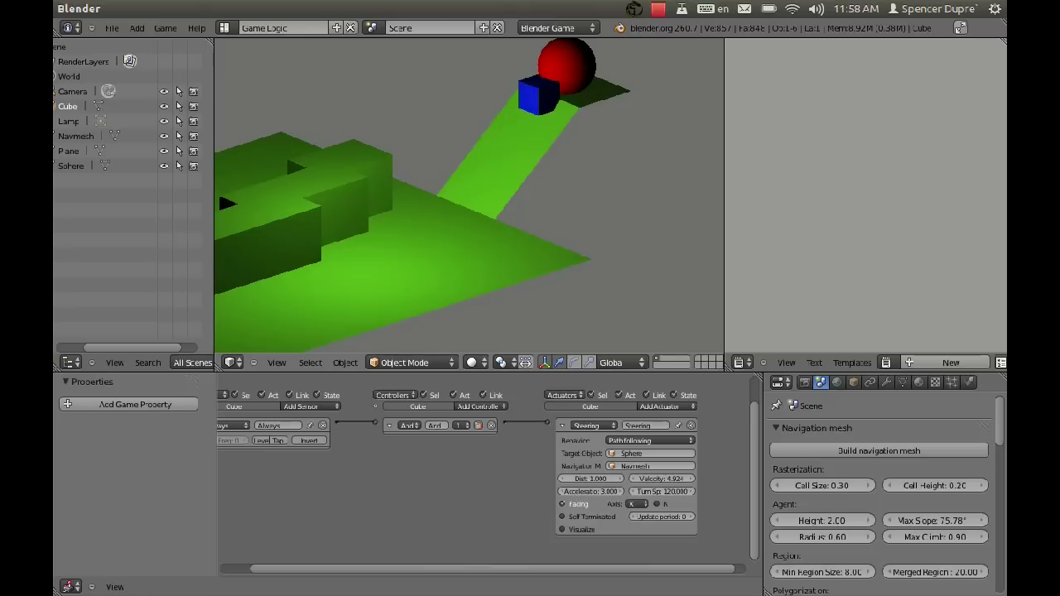
key(Escape)
key(p)
key(Escape)
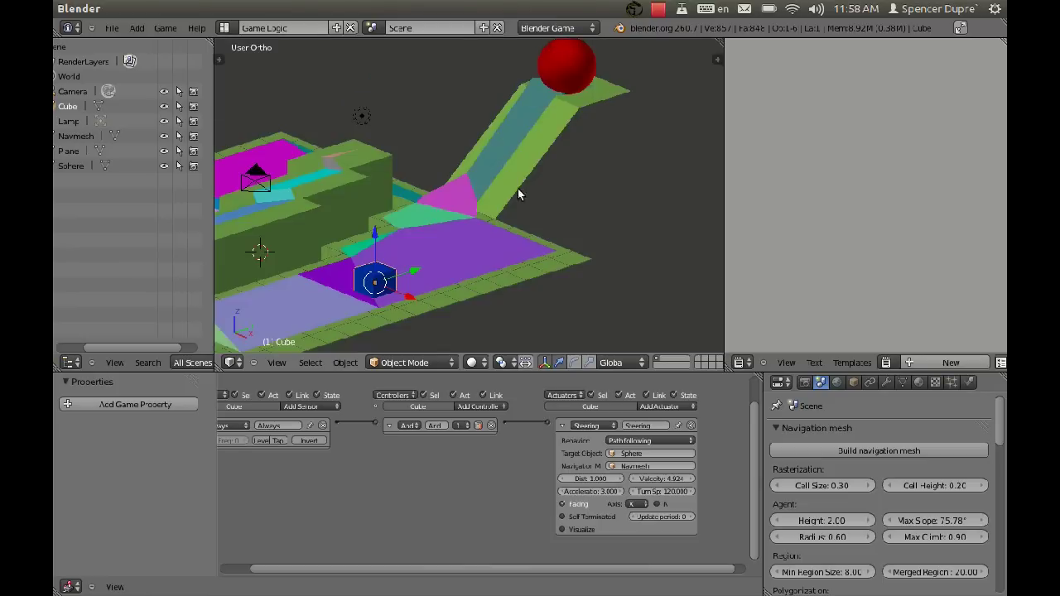
scroll(662, 501, up, 2)
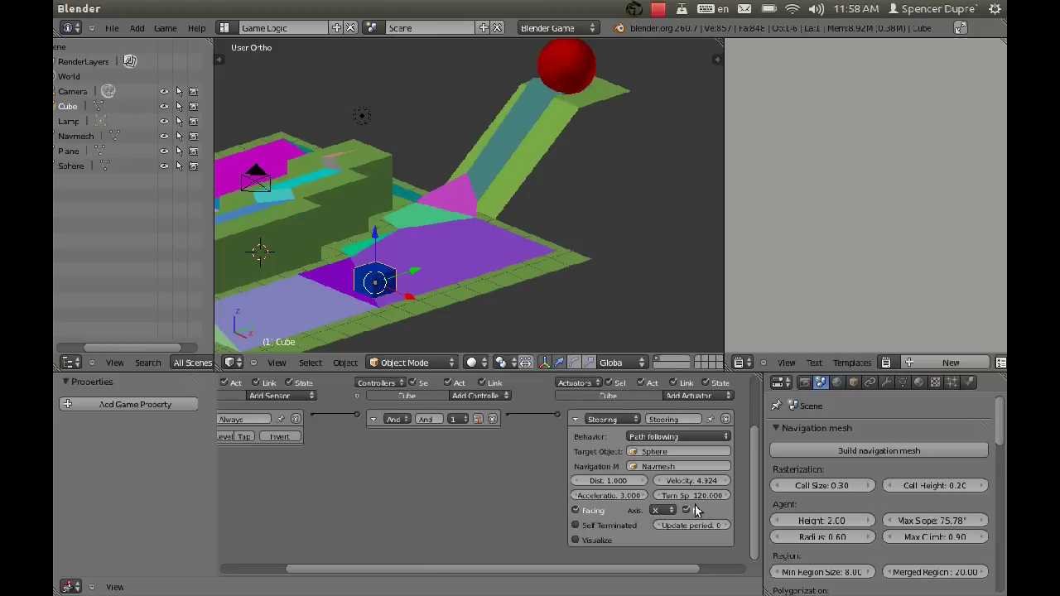
key(p)
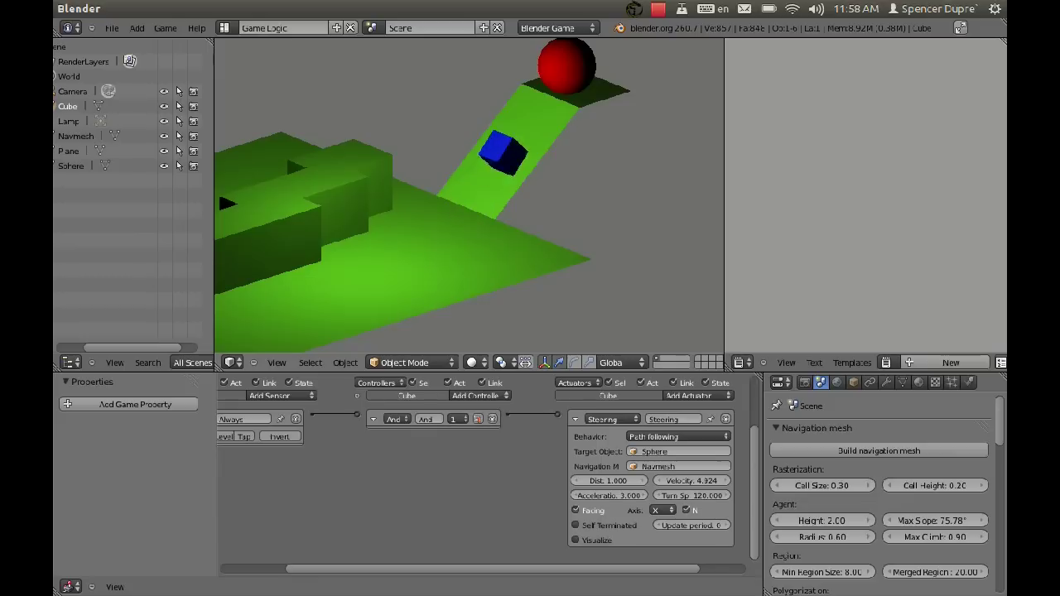
key(Escape)
key(p)
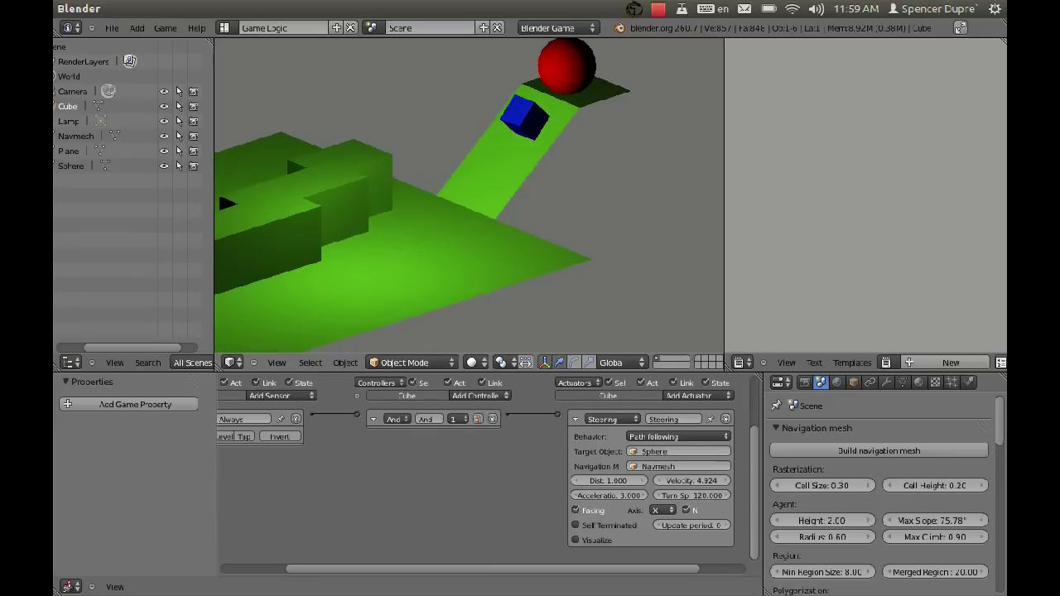
key(Escape)
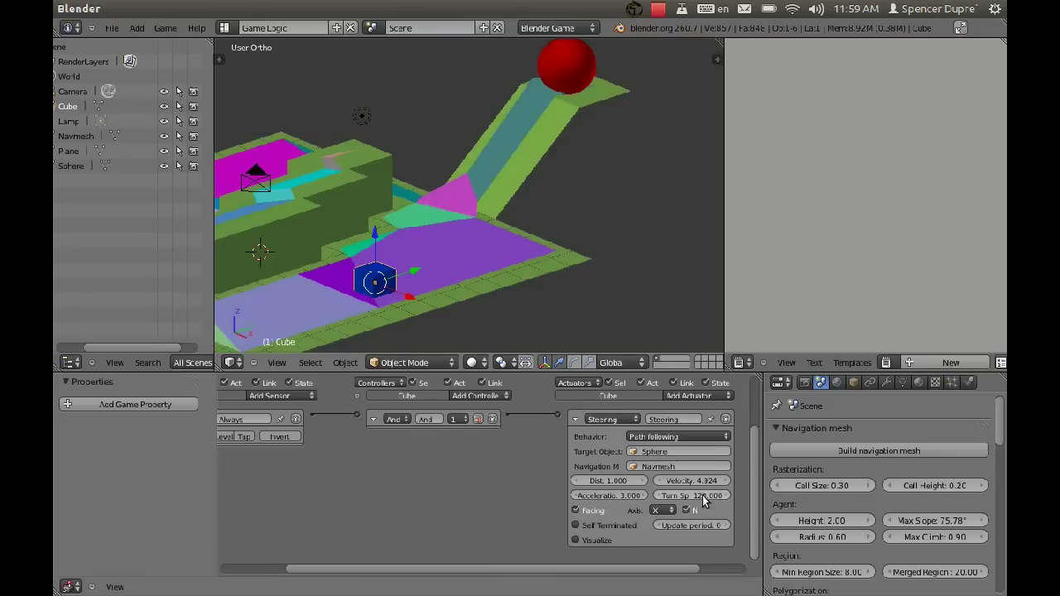
- Lower the steering Turn Speed from 120.000 to 9.780 and test-run the game twice
drag(703, 497, 548, 492)
key(p)
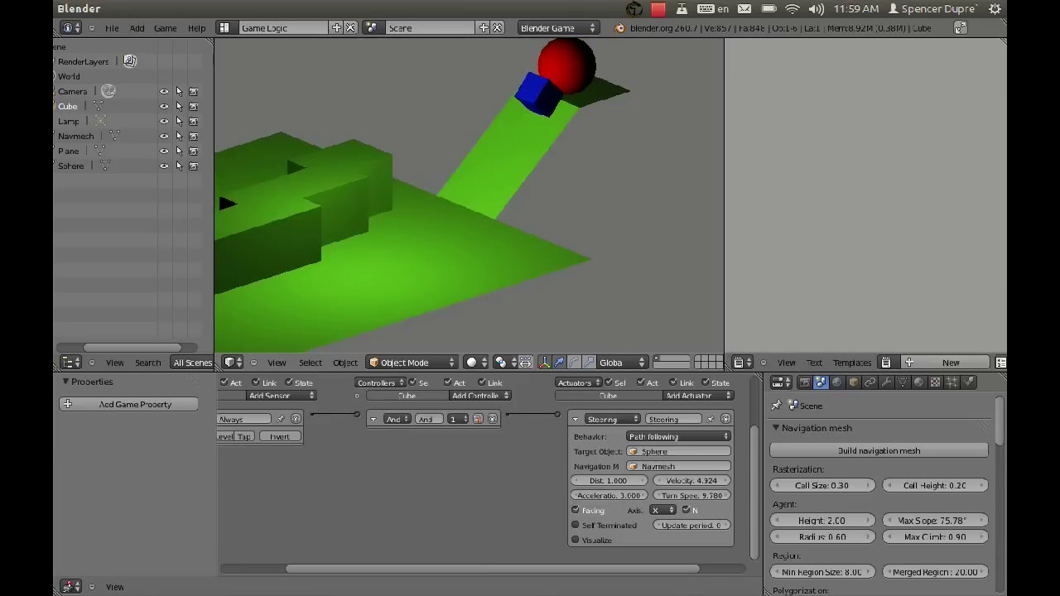
key(Escape)
key(p)
key(Escape)
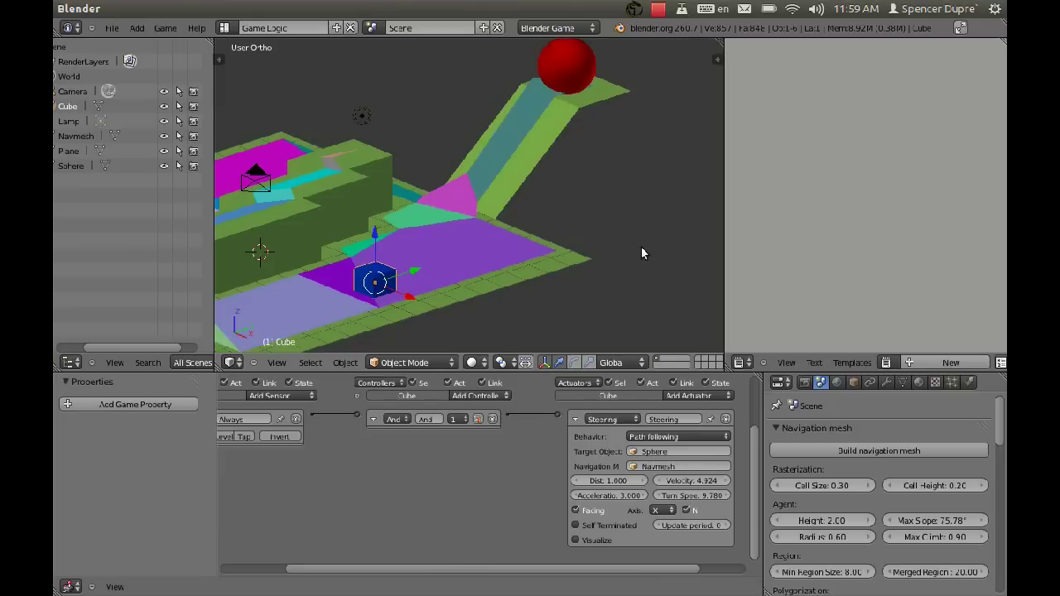
scroll(561, 197, down, 2)
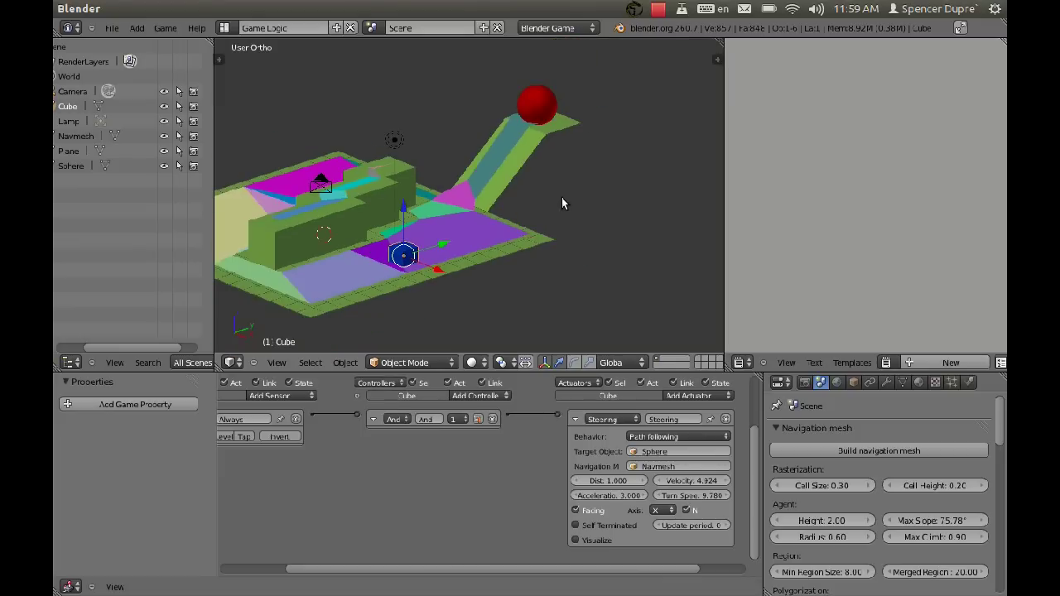
middle_drag(562, 197, 386, 261)
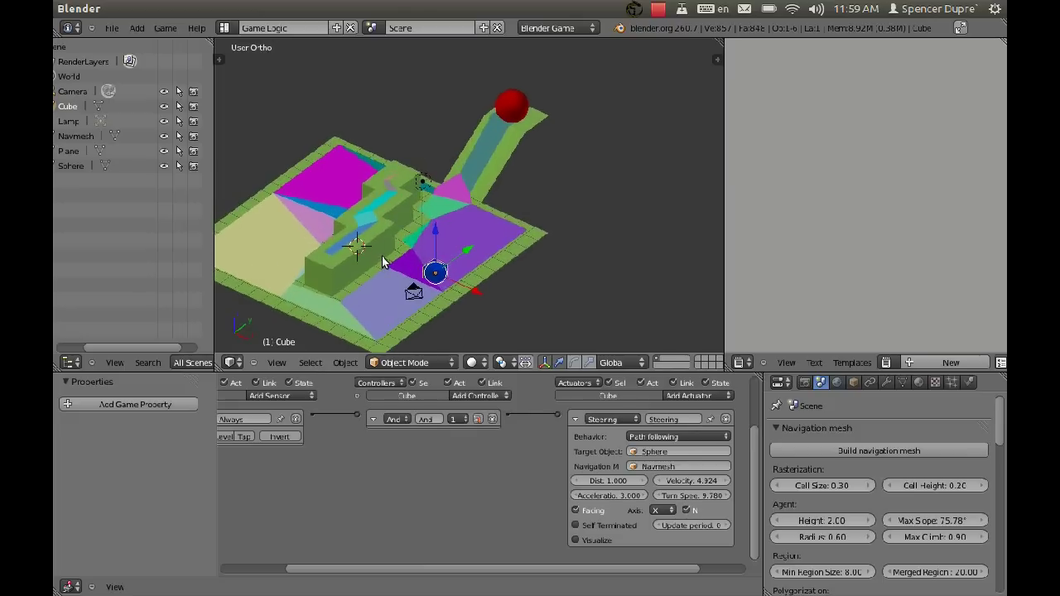